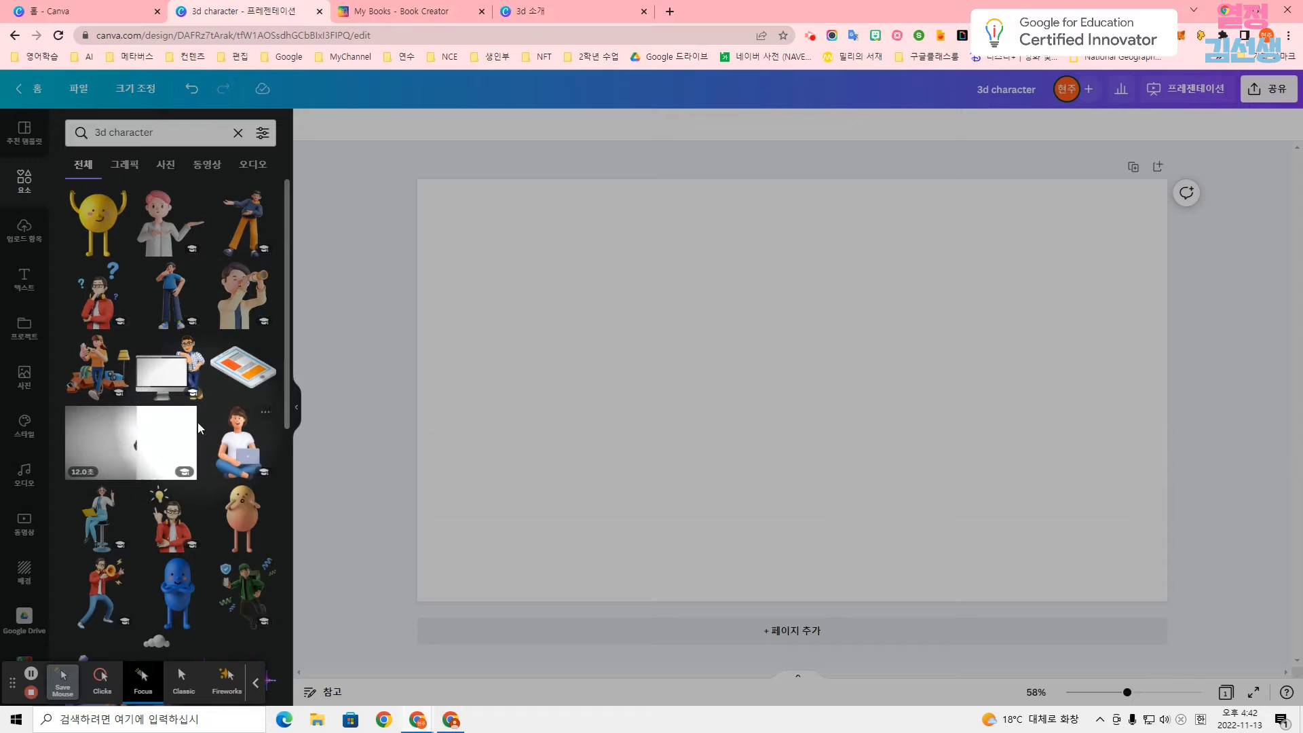
Insert the 12-second video of the striped-shirt man holding a red drop and enlarge it to fill the page.
scroll(139, 392, "down", 1)
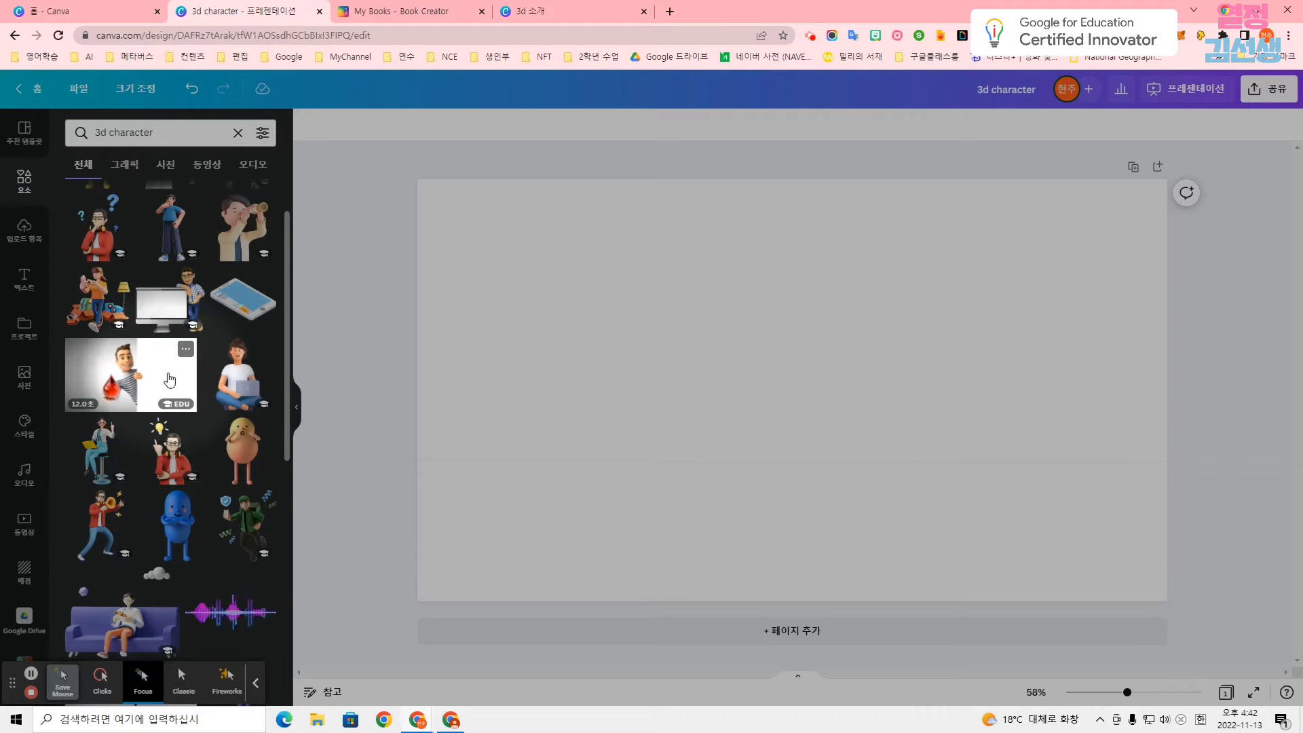
left_click(137, 384)
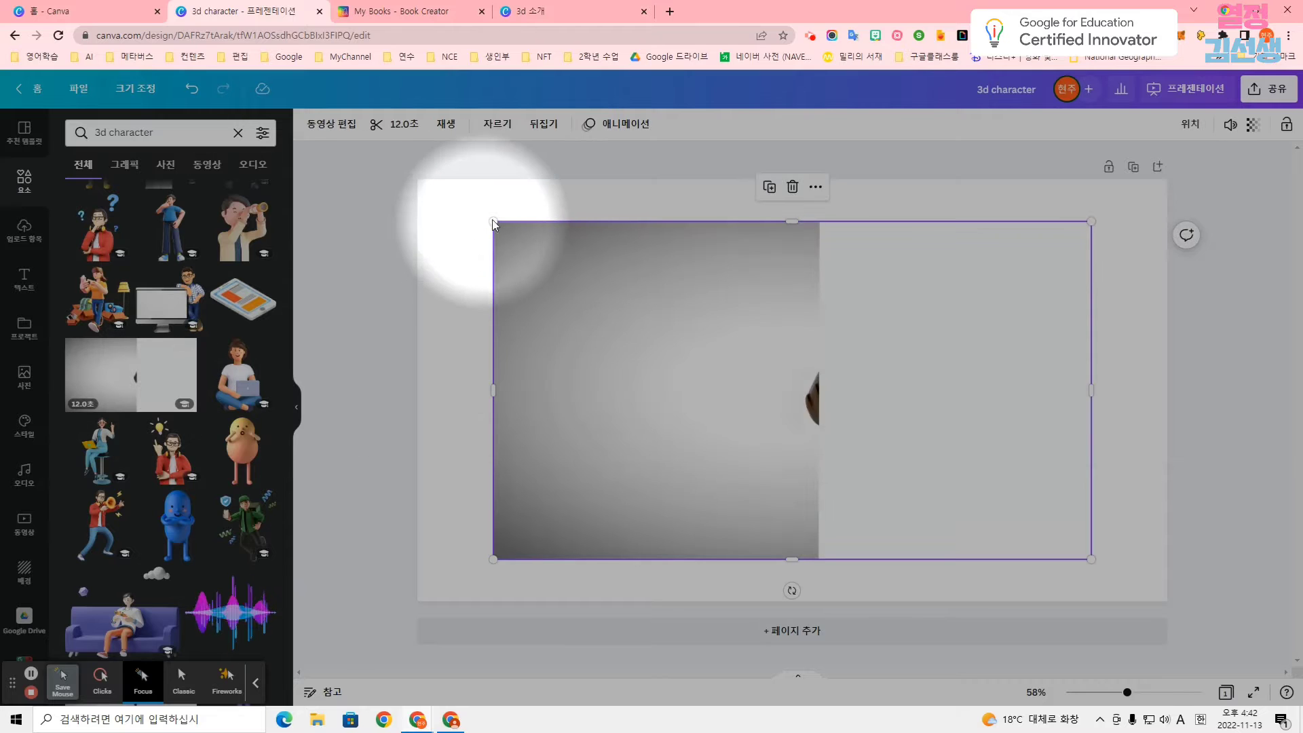
left_click_drag(494, 224, 417, 179)
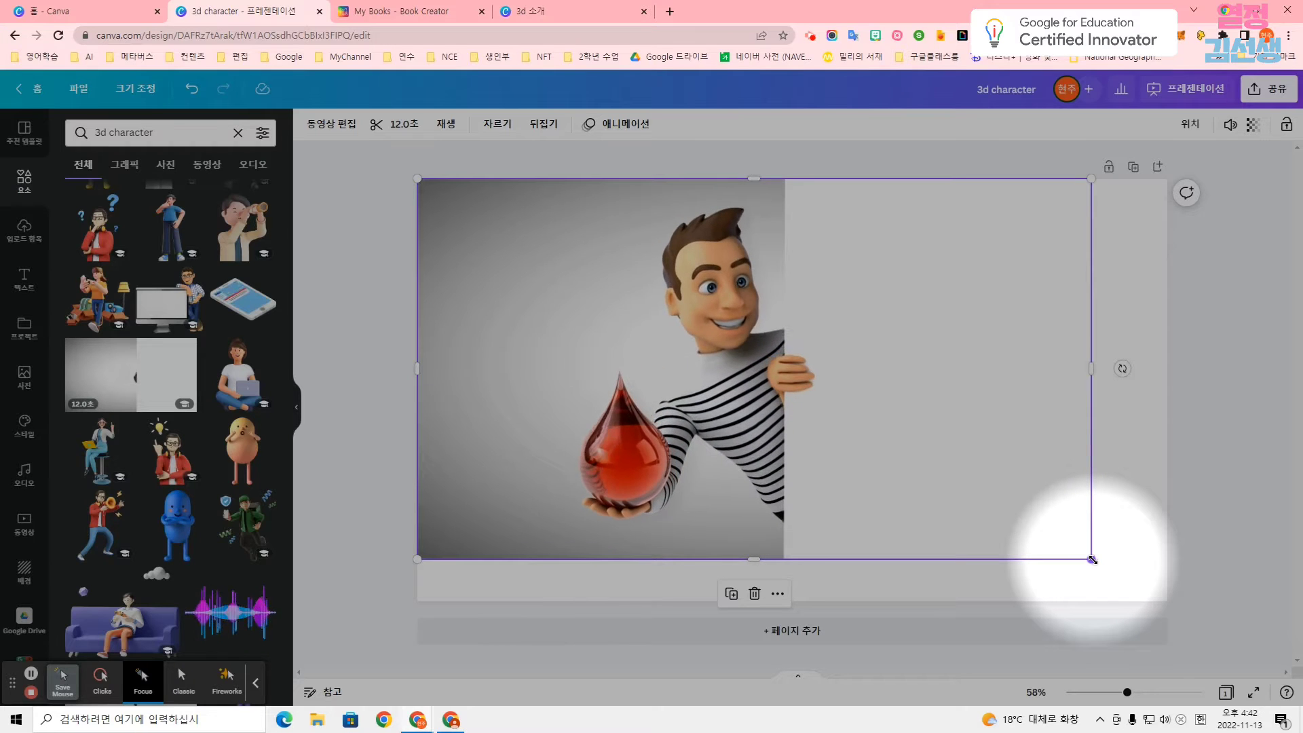
left_click_drag(1086, 560, 1173, 604)
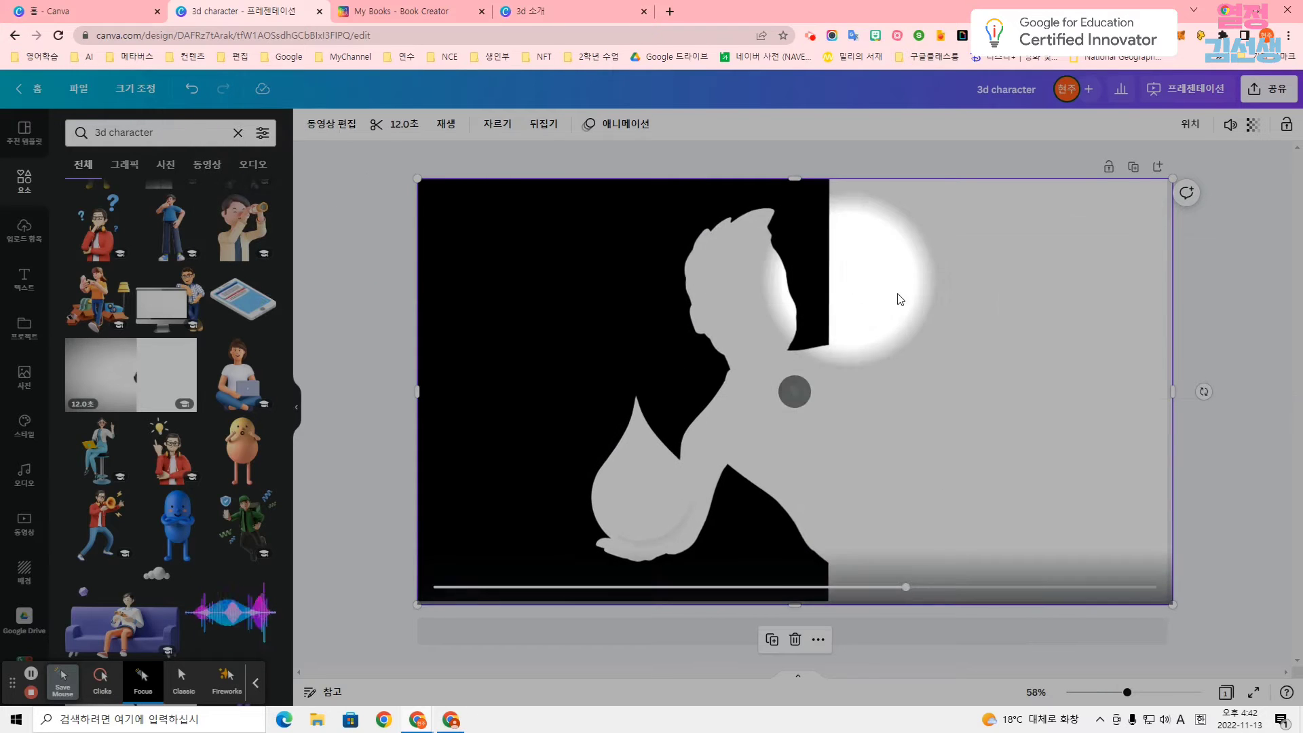
left_click(1237, 300)
left_click(1105, 301)
left_click(1191, 304)
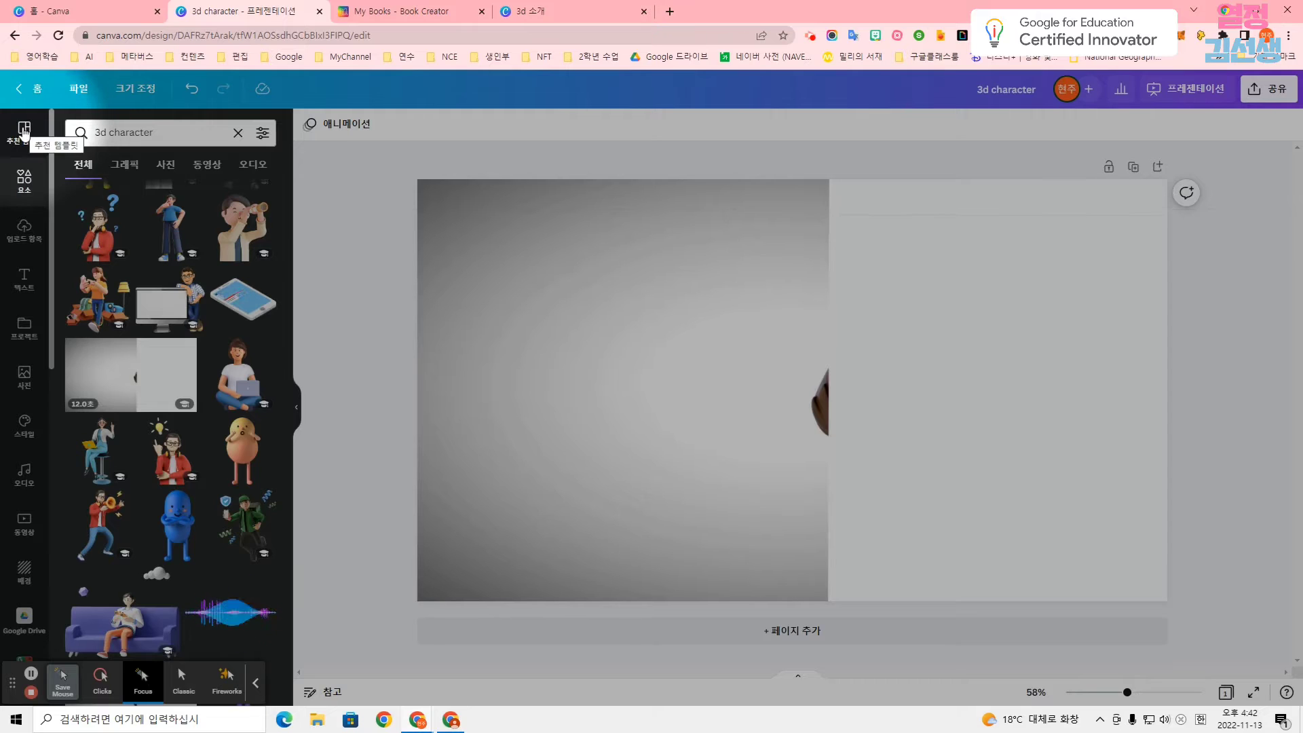
Add a text box on the video's white half with the character's self-introduction and "Let me show you what an upcycling designer does!".
left_click(25, 289)
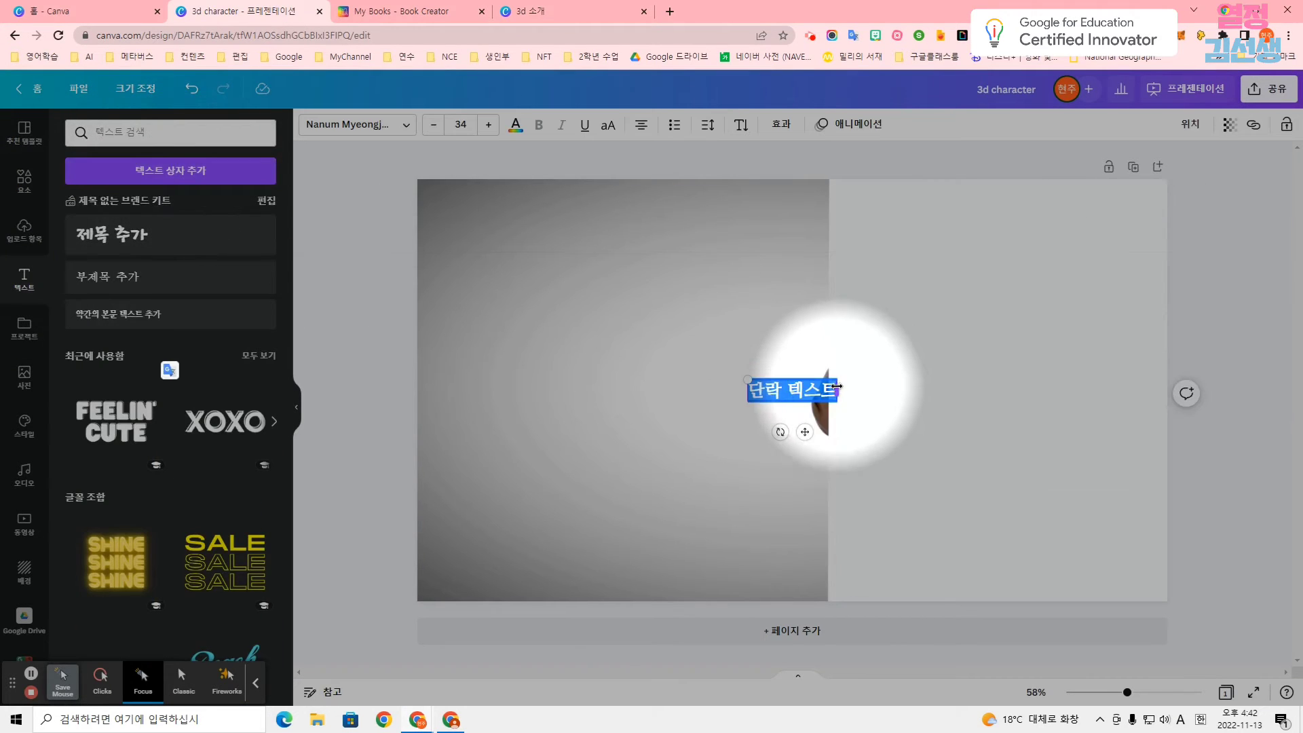
left_click_drag(868, 389, 1015, 213)
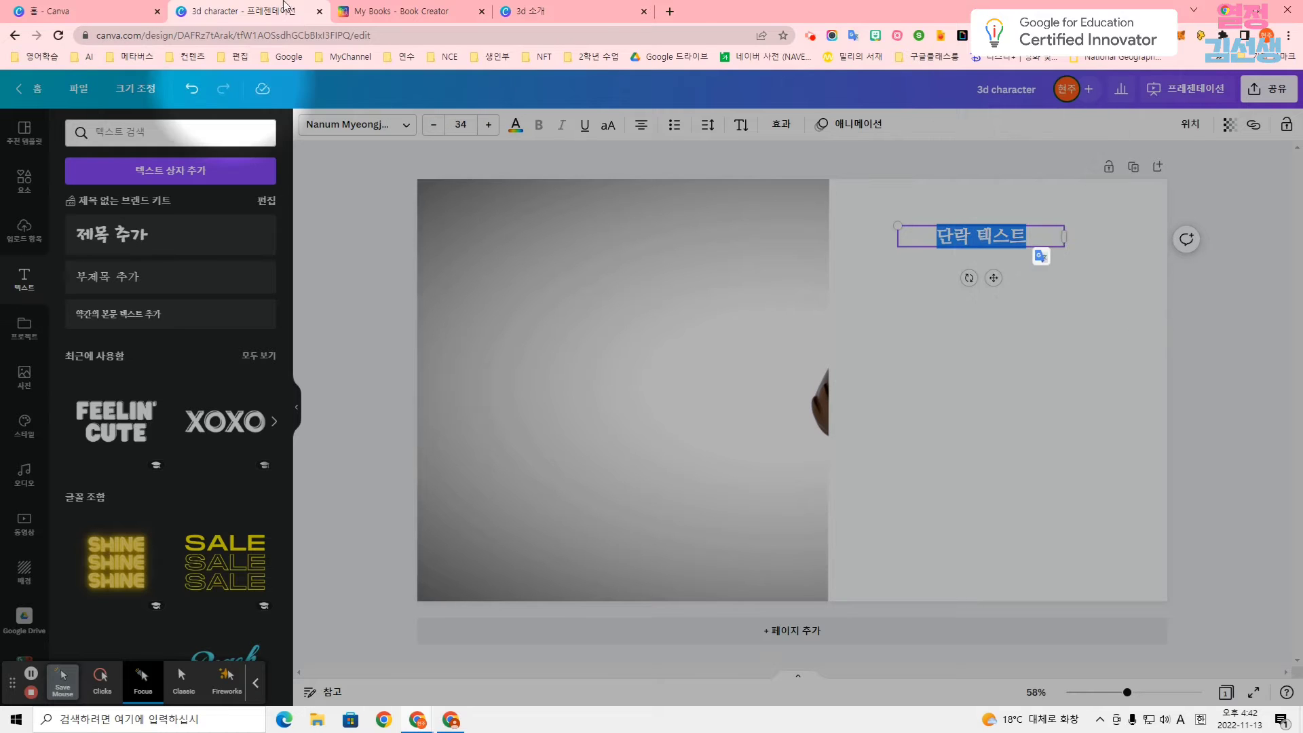
middle_click(608, 9)
left_click(972, 235)
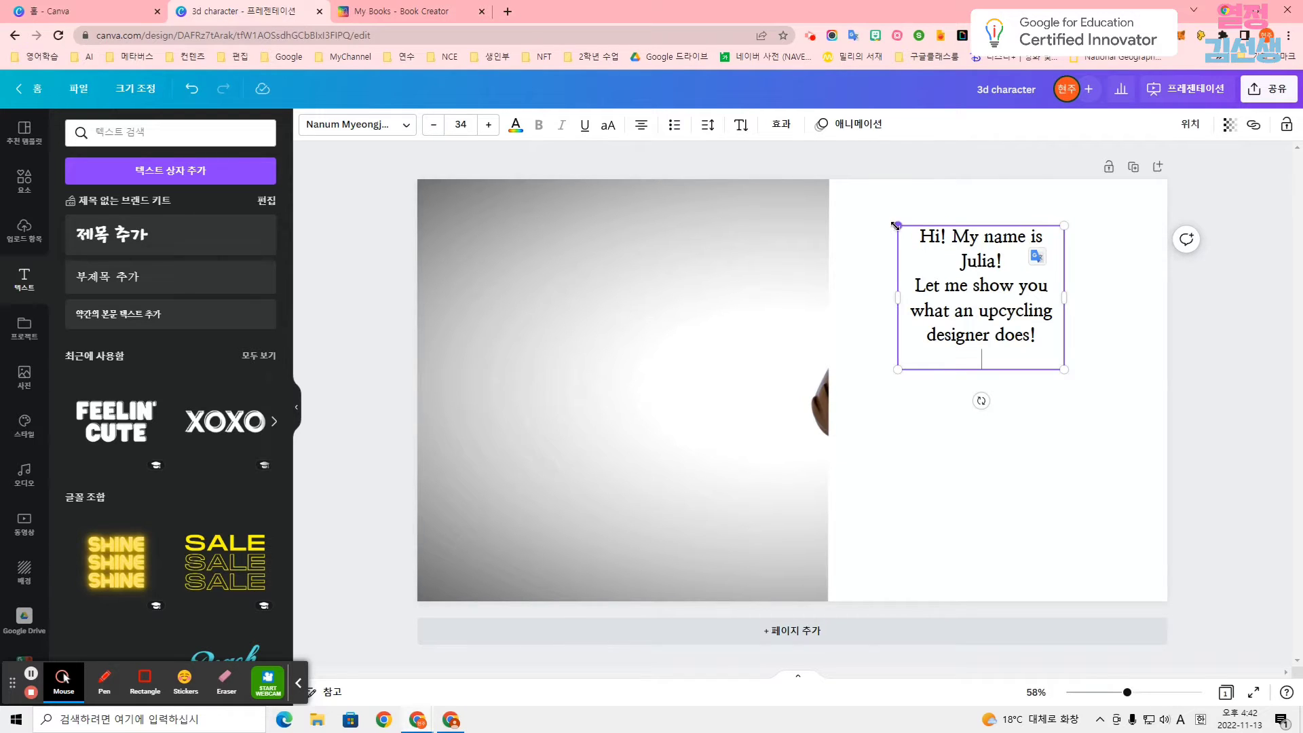
Change the font of the whole introduction text to Eunjin.
left_click(406, 125)
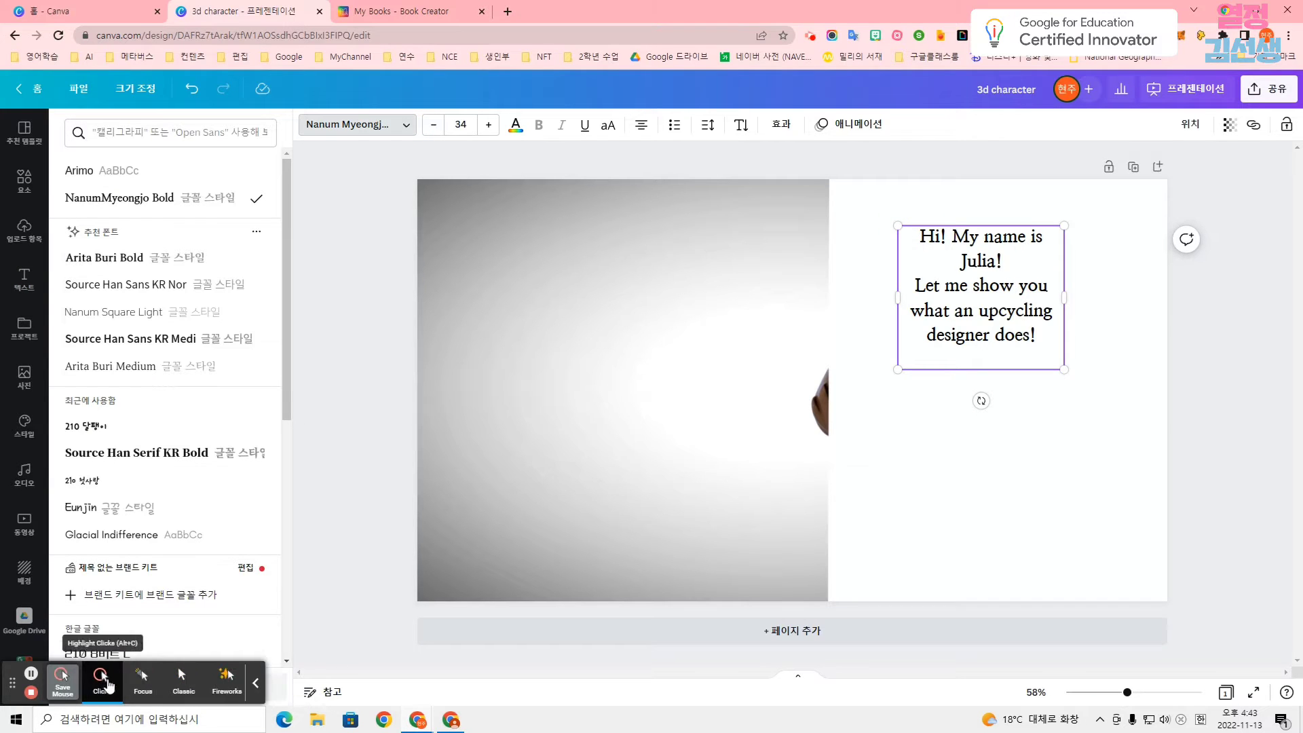
left_click(142, 679)
scroll(163, 323, "down", 2)
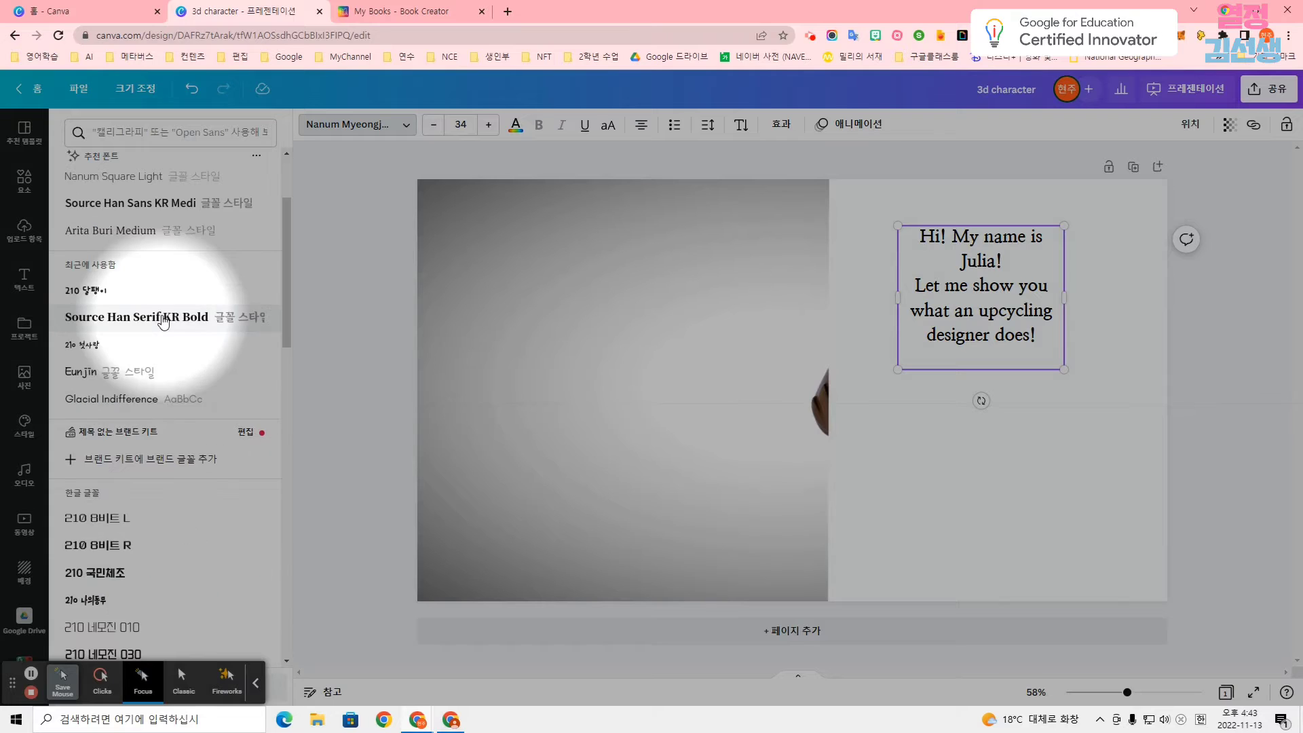
left_click(143, 347)
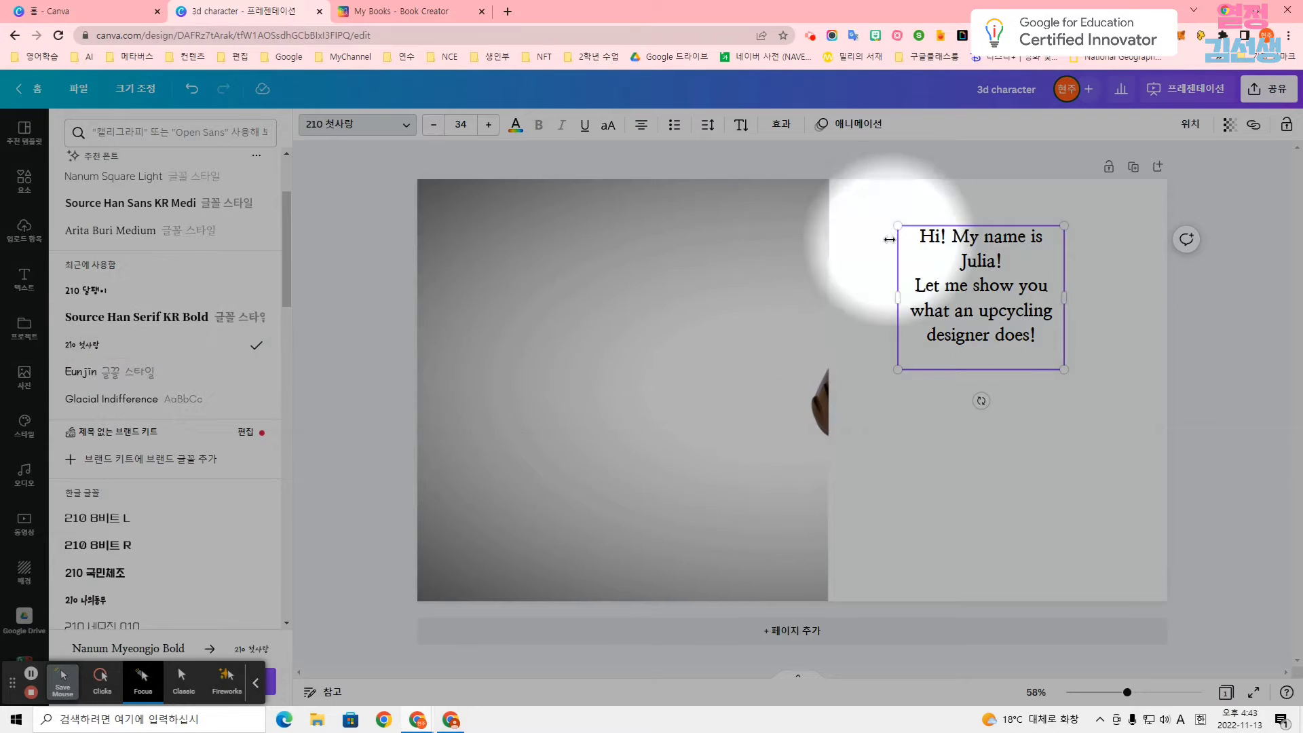
left_click_drag(922, 234, 1030, 331)
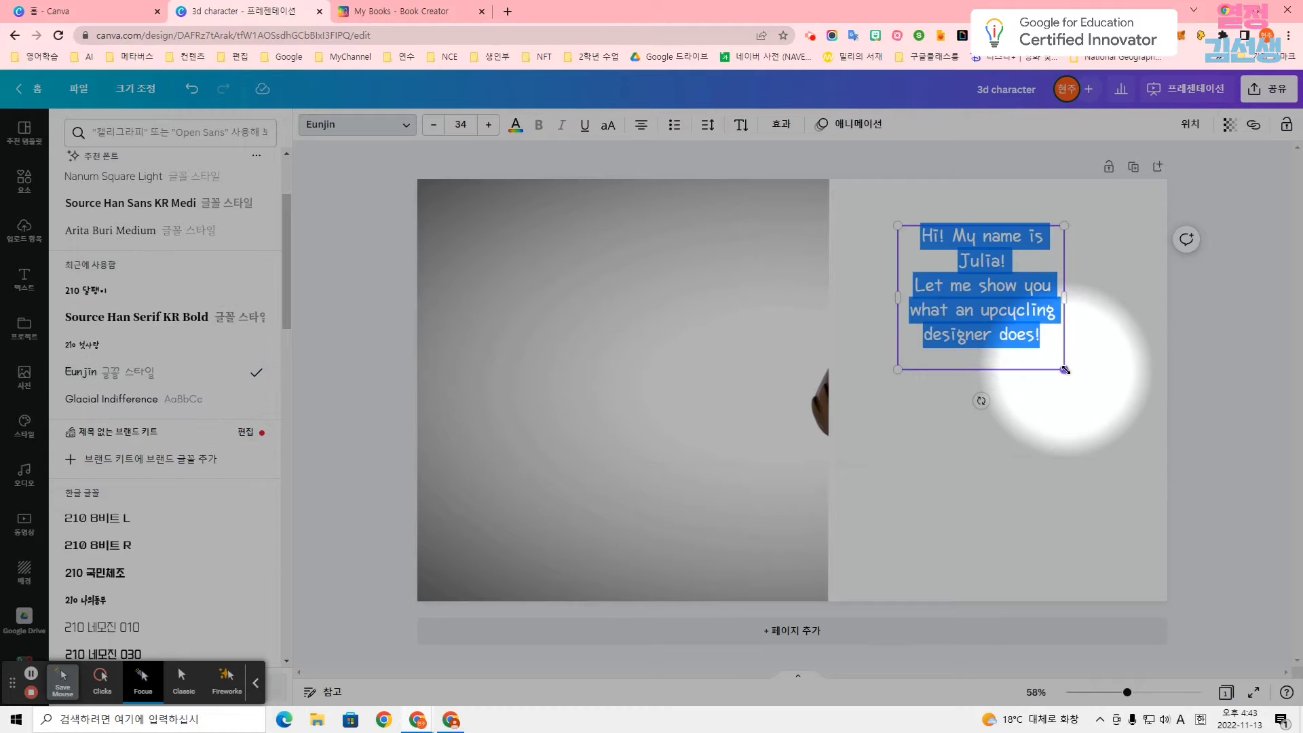
Enlarge the introduction text to size 53.9 and center its box within the white half of the page.
left_click_drag(1064, 369, 1163, 454)
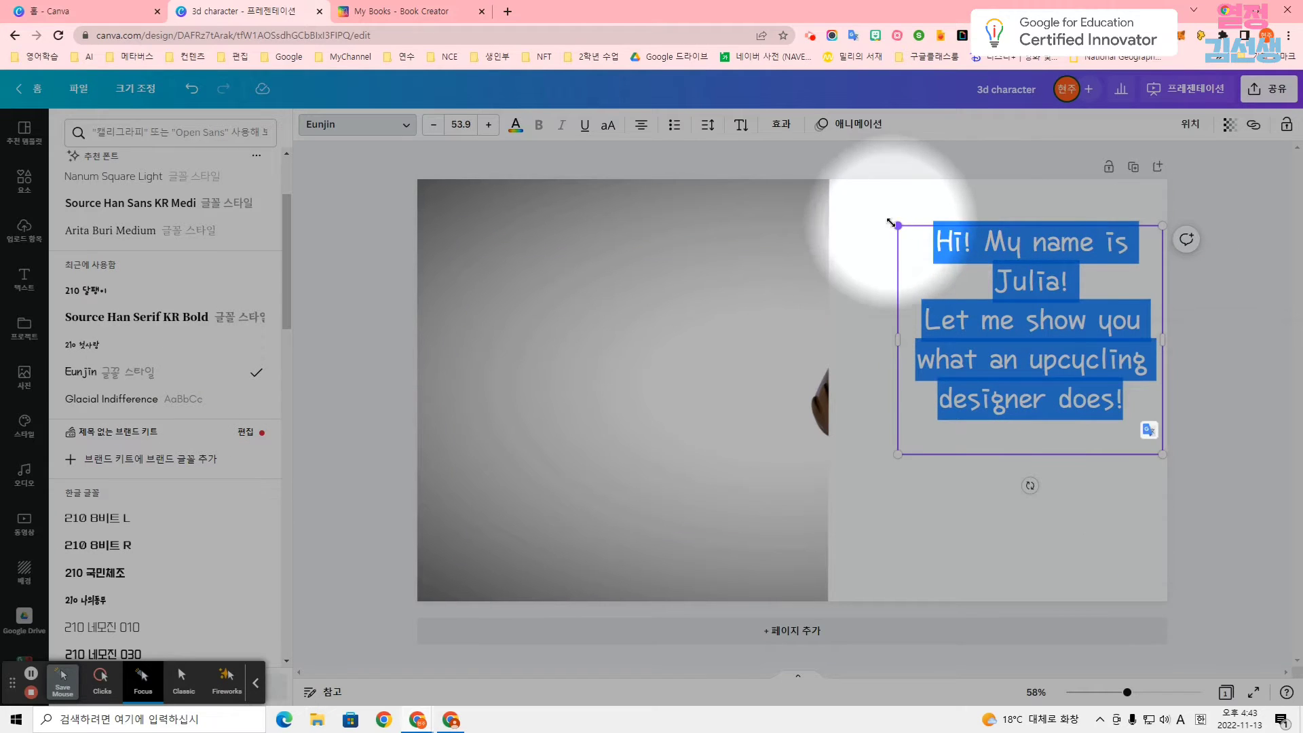
left_click(1201, 323)
left_click_drag(1052, 324, 1013, 319)
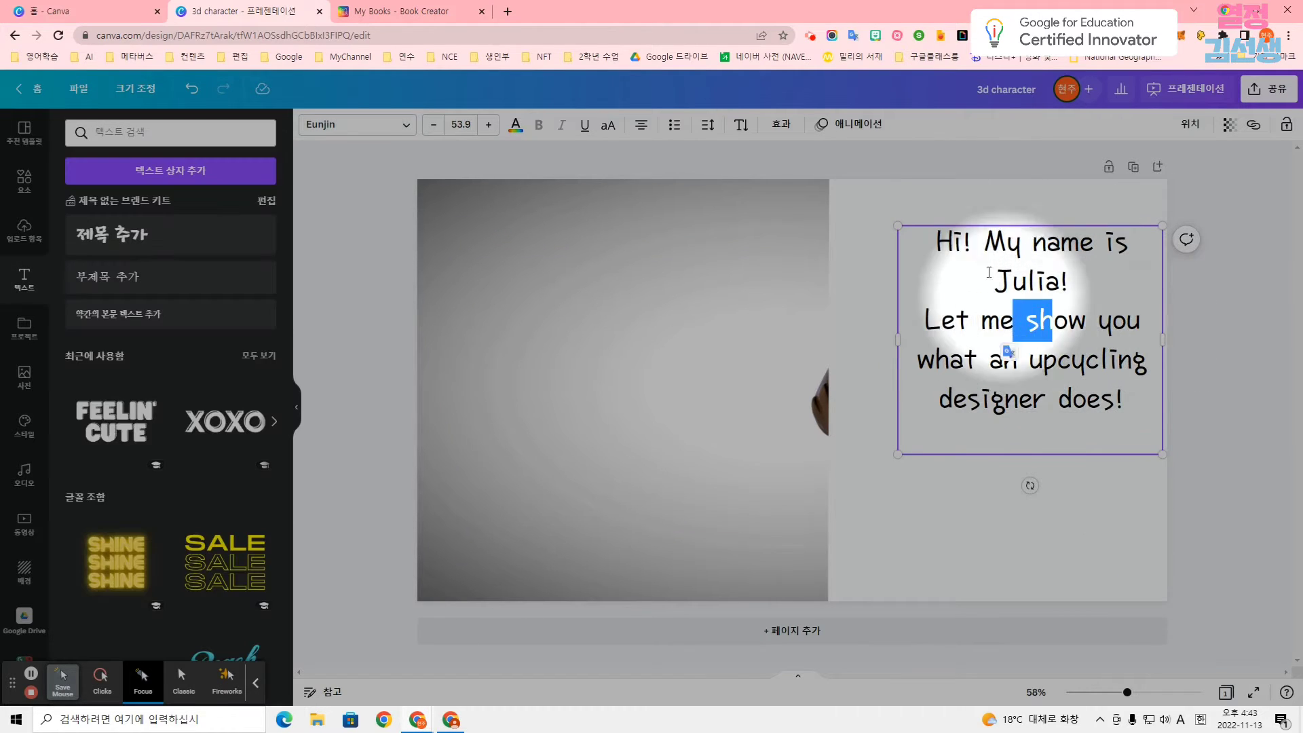
left_click_drag(961, 222, 929, 218)
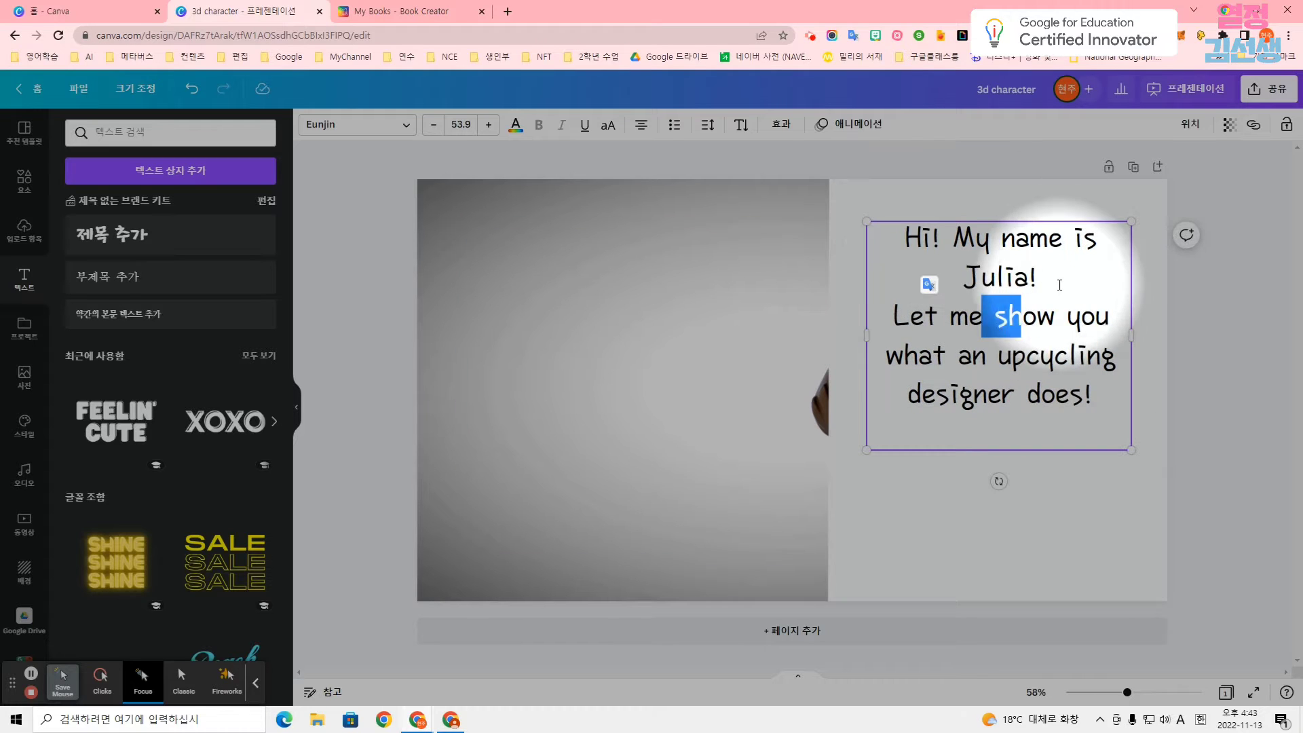
Insert a blank line between the two sentences of the introduction and move the text box slightly down.
key("Return")
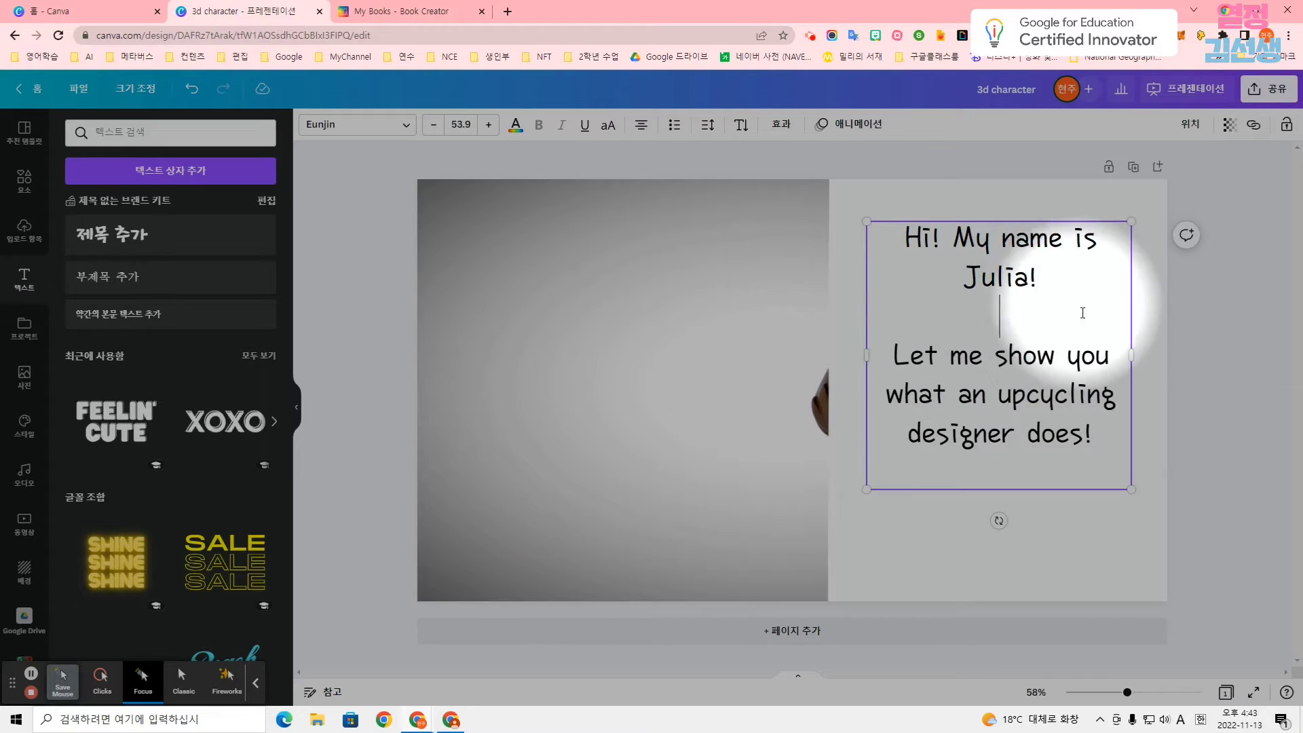
left_click(1218, 360)
left_click_drag(946, 223, 945, 237)
left_click(1185, 362)
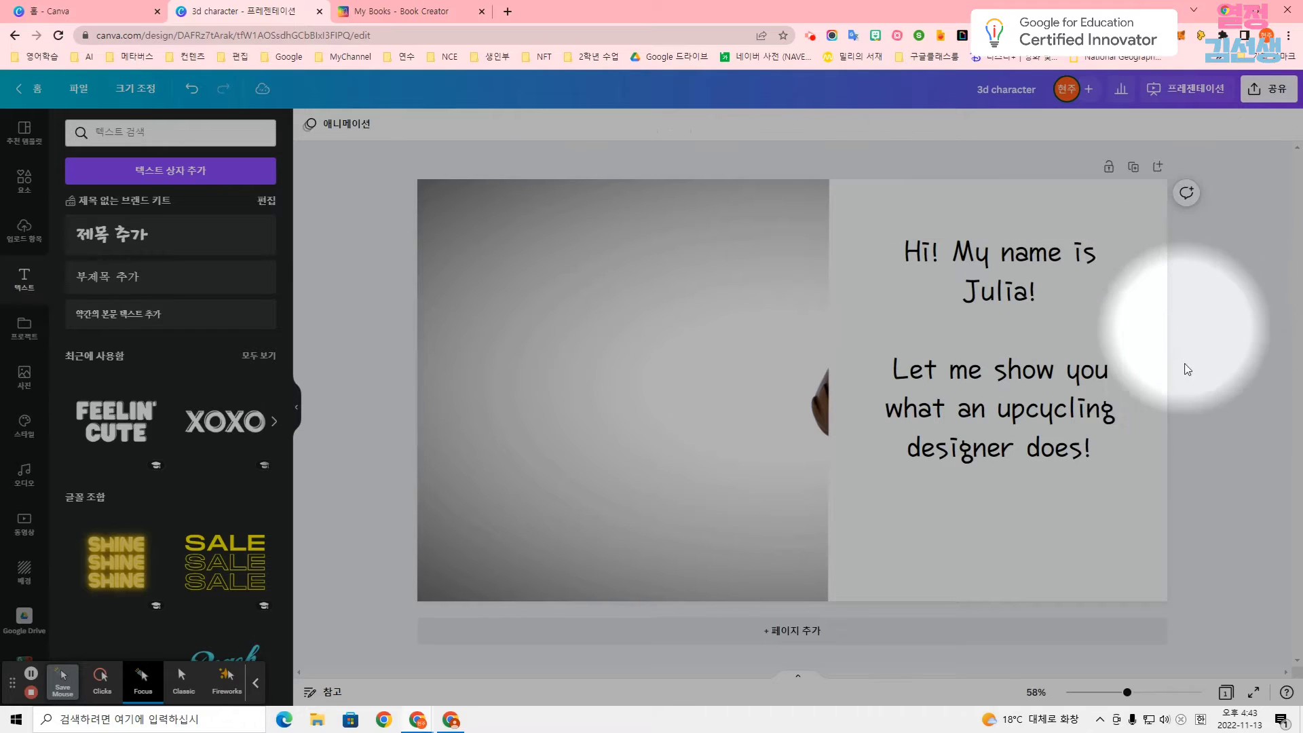
Add a second blank page and reopen the 3d character element results.
left_click(787, 628)
left_click(23, 183)
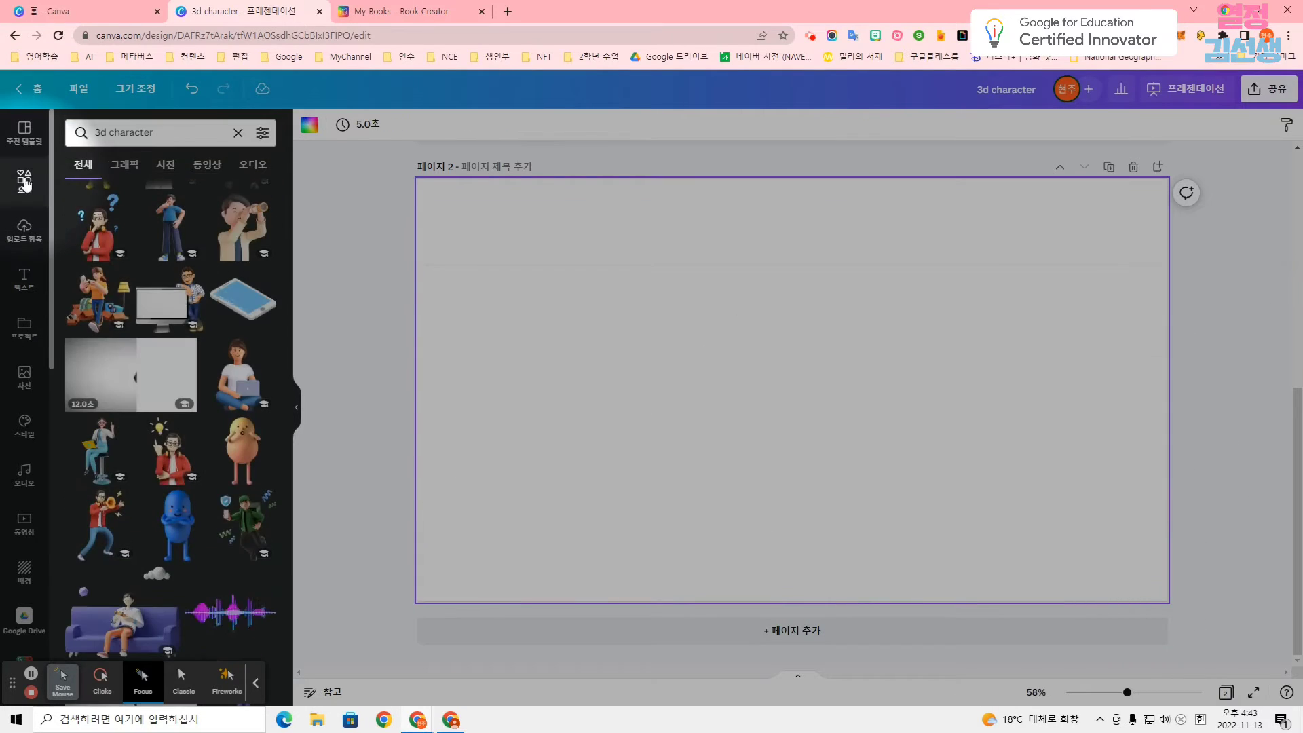
scroll(151, 188, "down", 5)
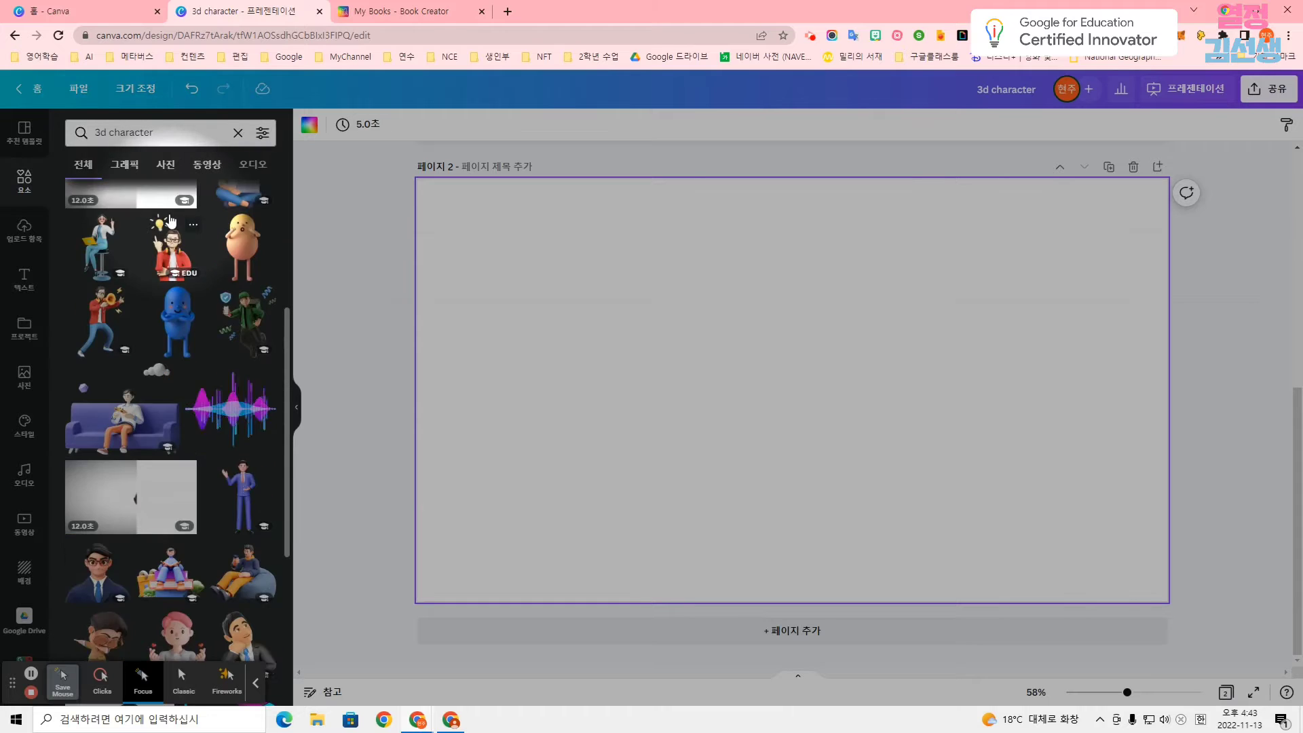
left_click(151, 415)
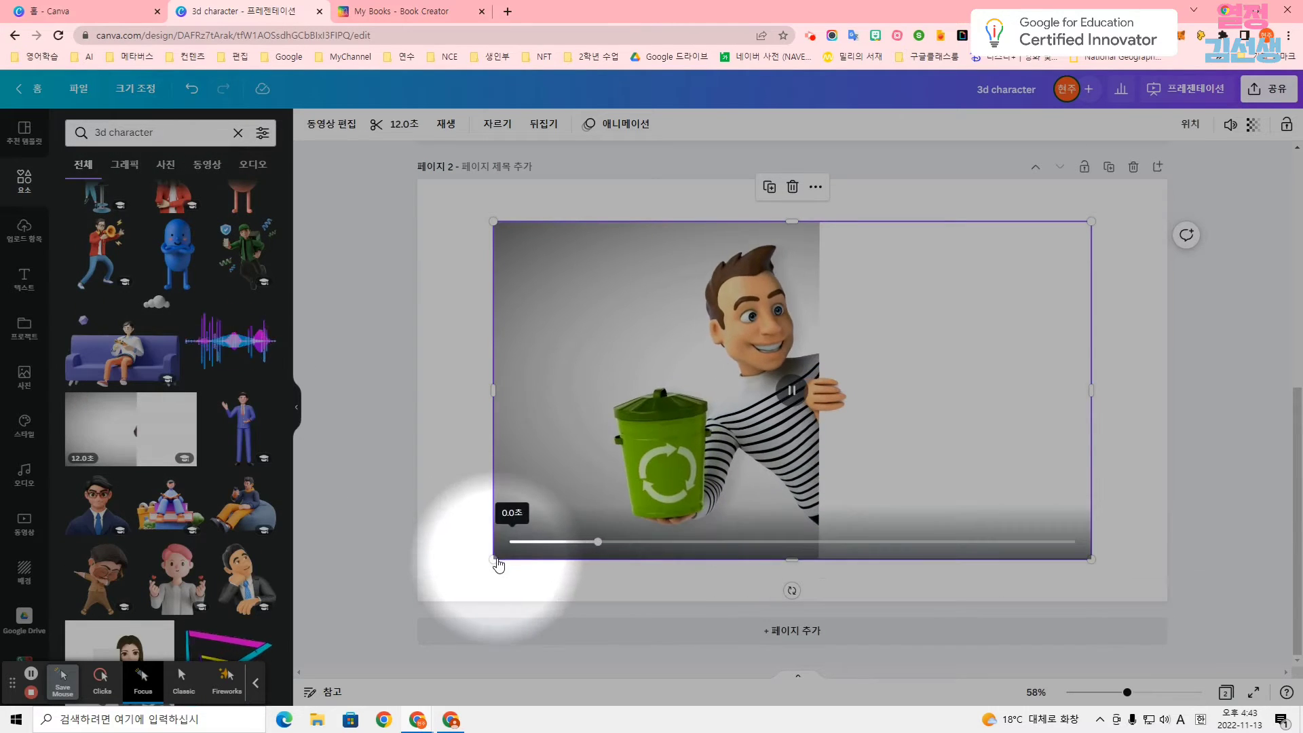
key("Delete")
Insert the 12-second video of the plain white 3D figure on page 2 and enlarge it to fill the page.
scroll(158, 456, "down", 2)
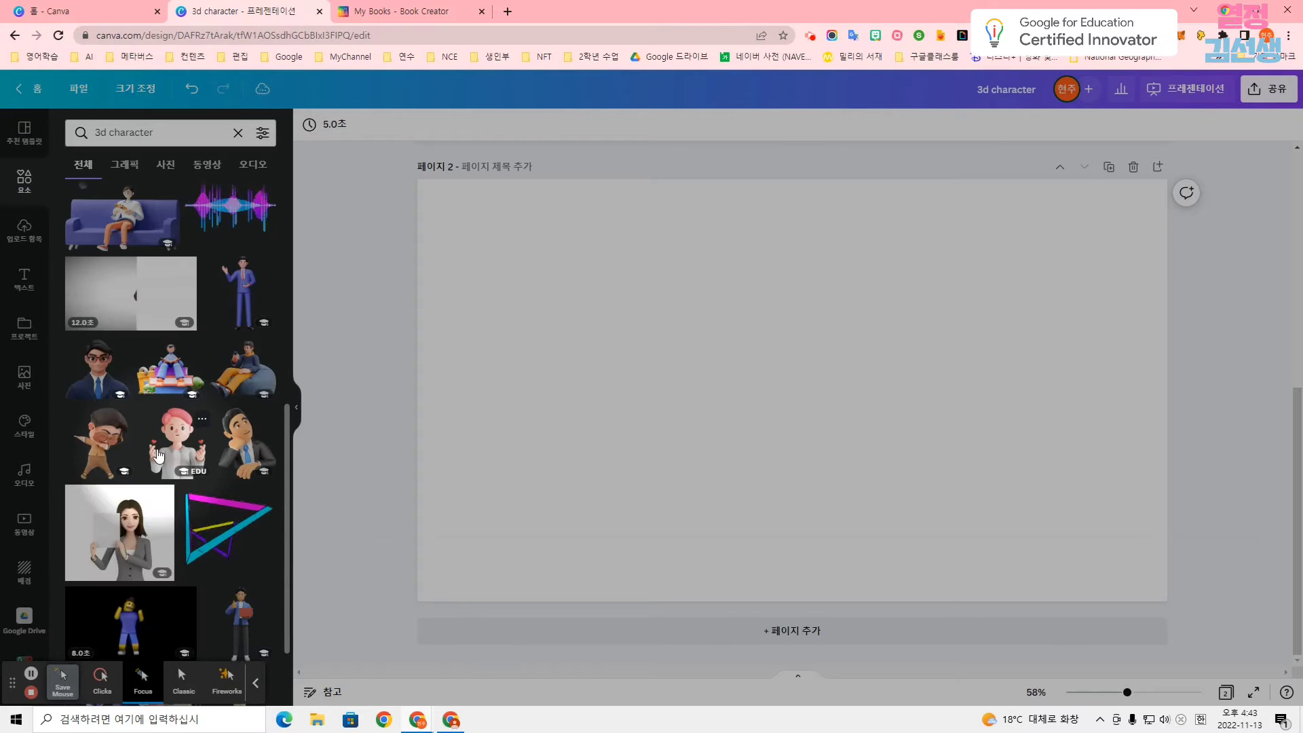
scroll(161, 448, "down", 10)
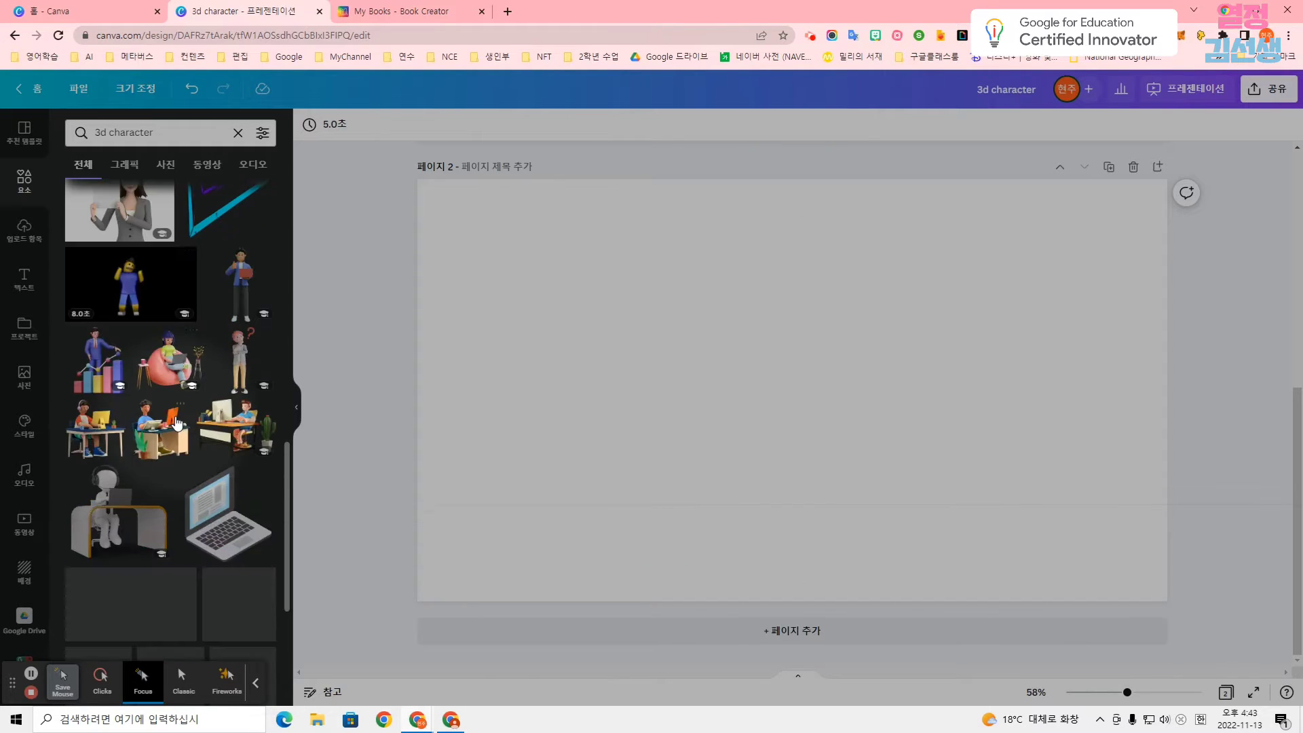
scroll(164, 430, "down", 1)
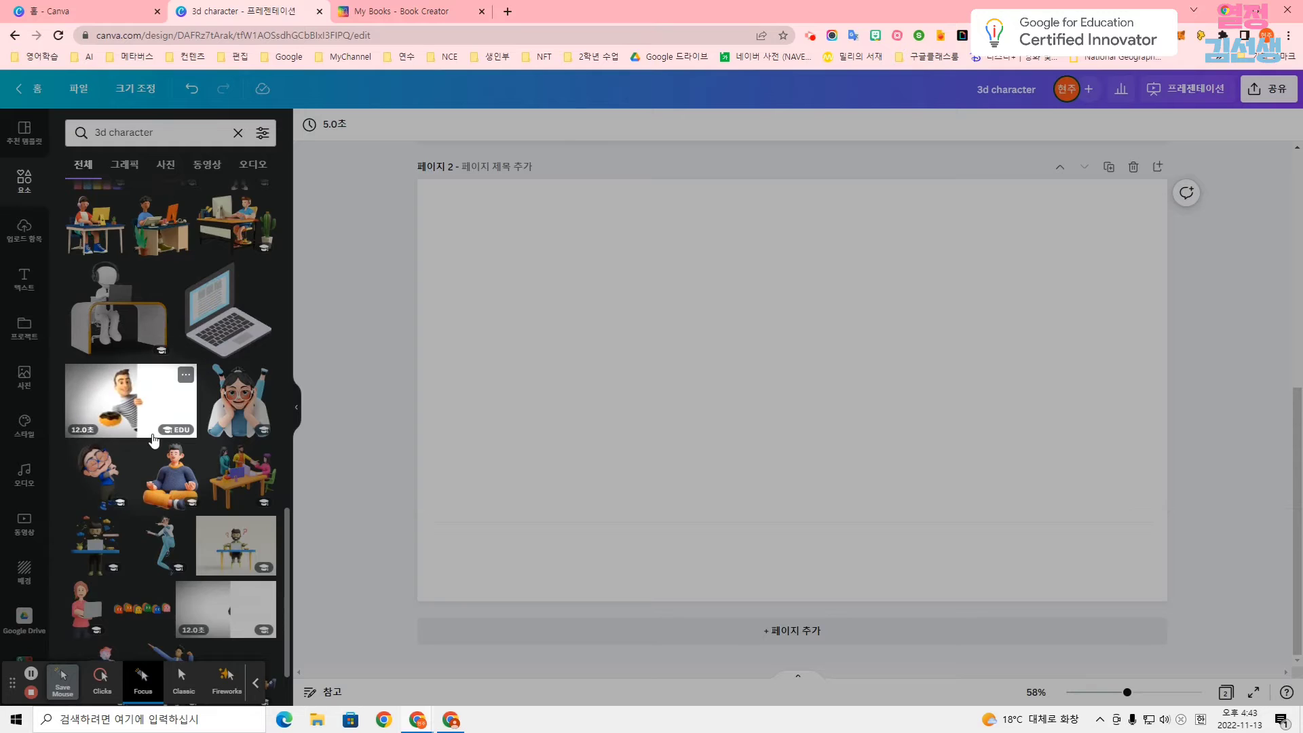
scroll(175, 457, "down", 1)
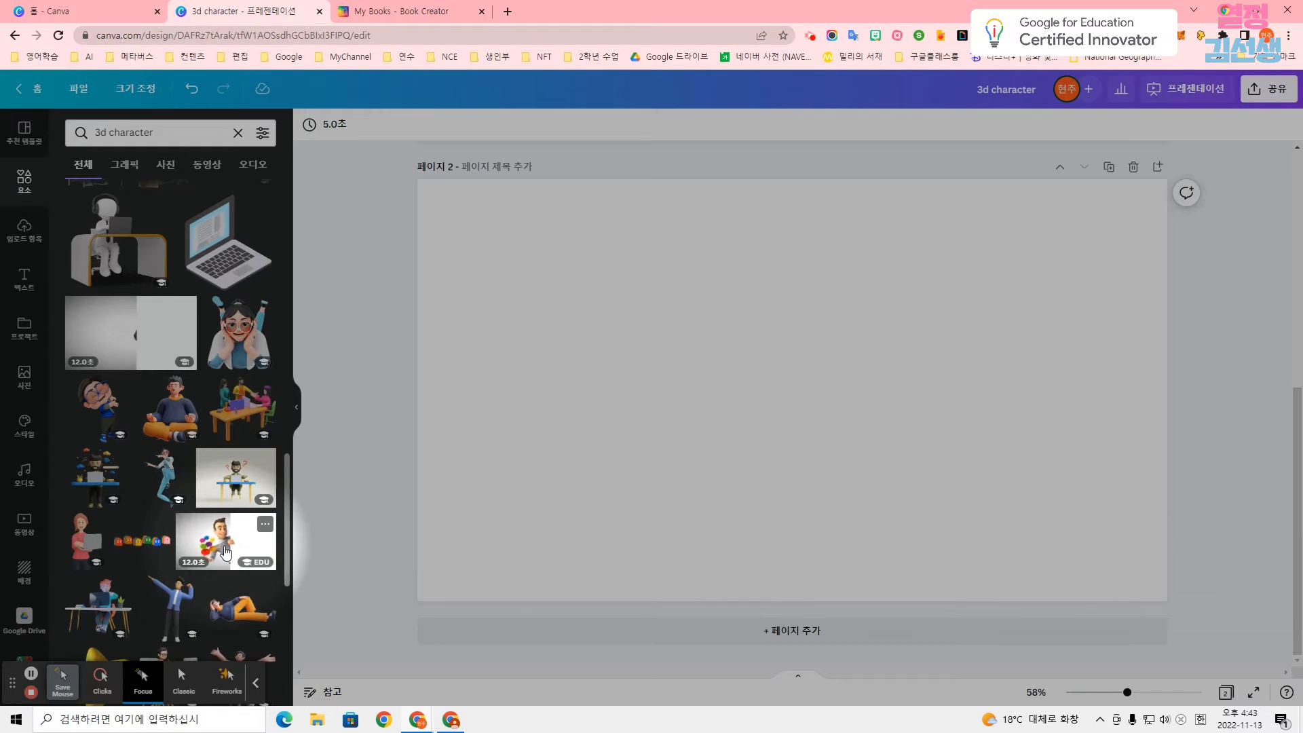
scroll(226, 554, "down", 1)
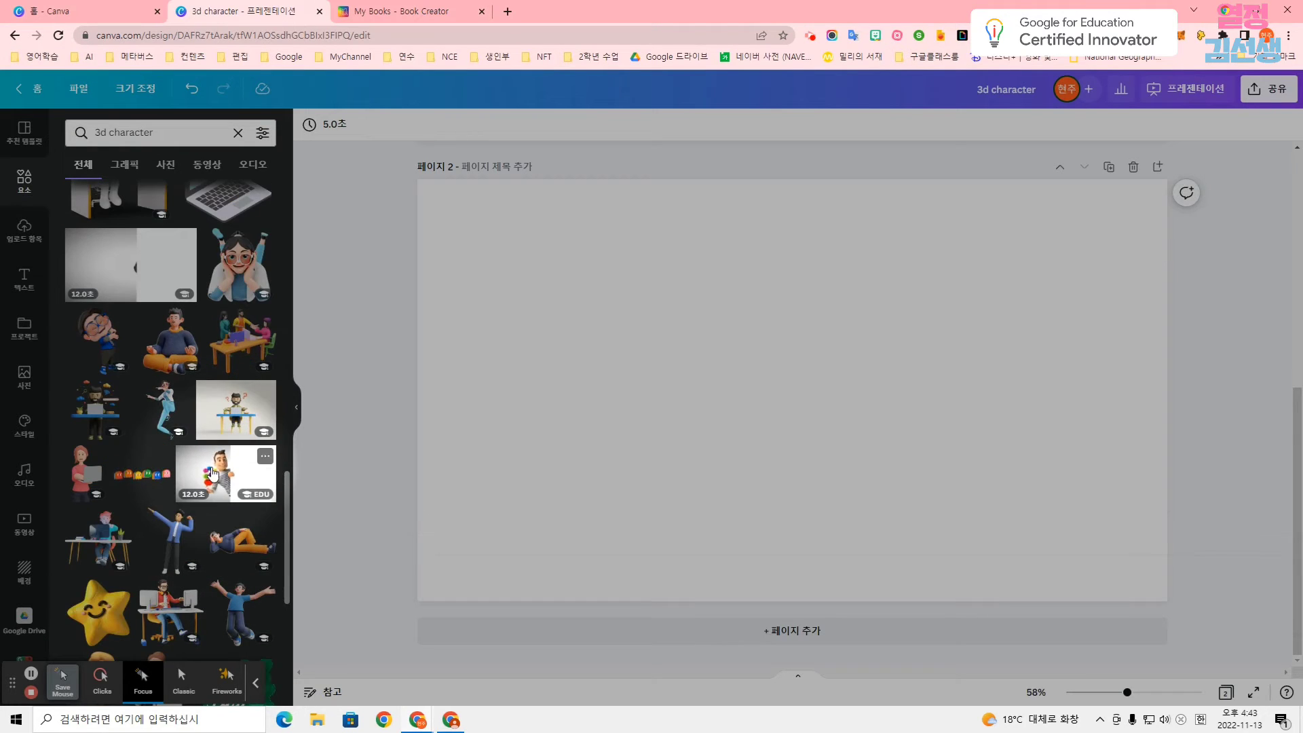
scroll(222, 483, "down", 4)
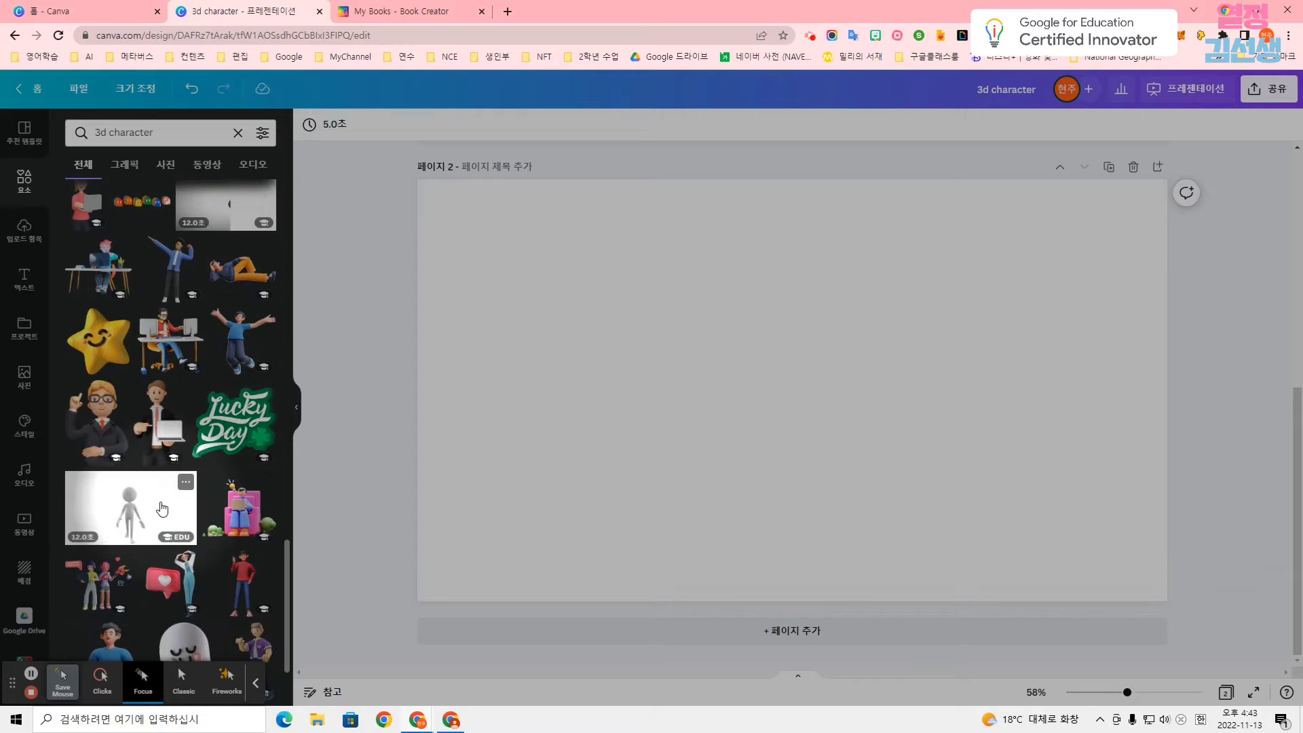
left_click(162, 509)
left_click_drag(493, 222, 418, 179)
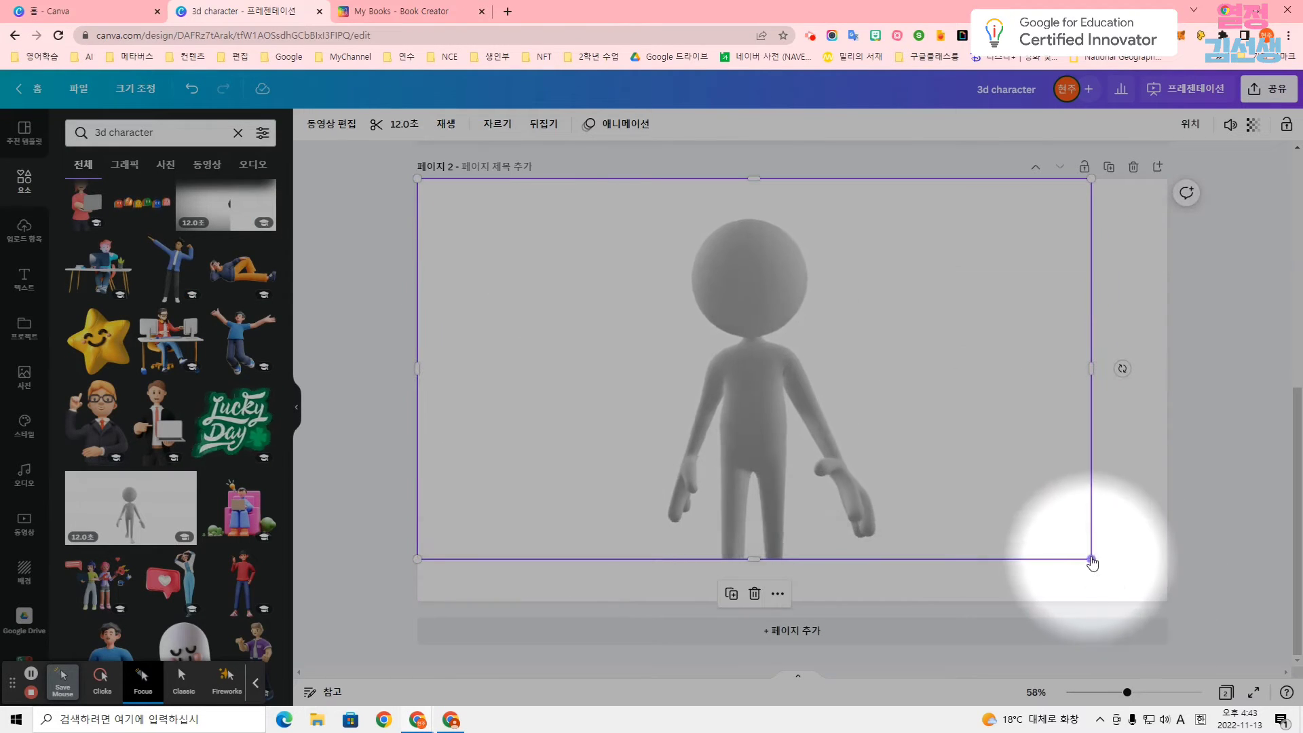
left_click_drag(1091, 561, 1167, 602)
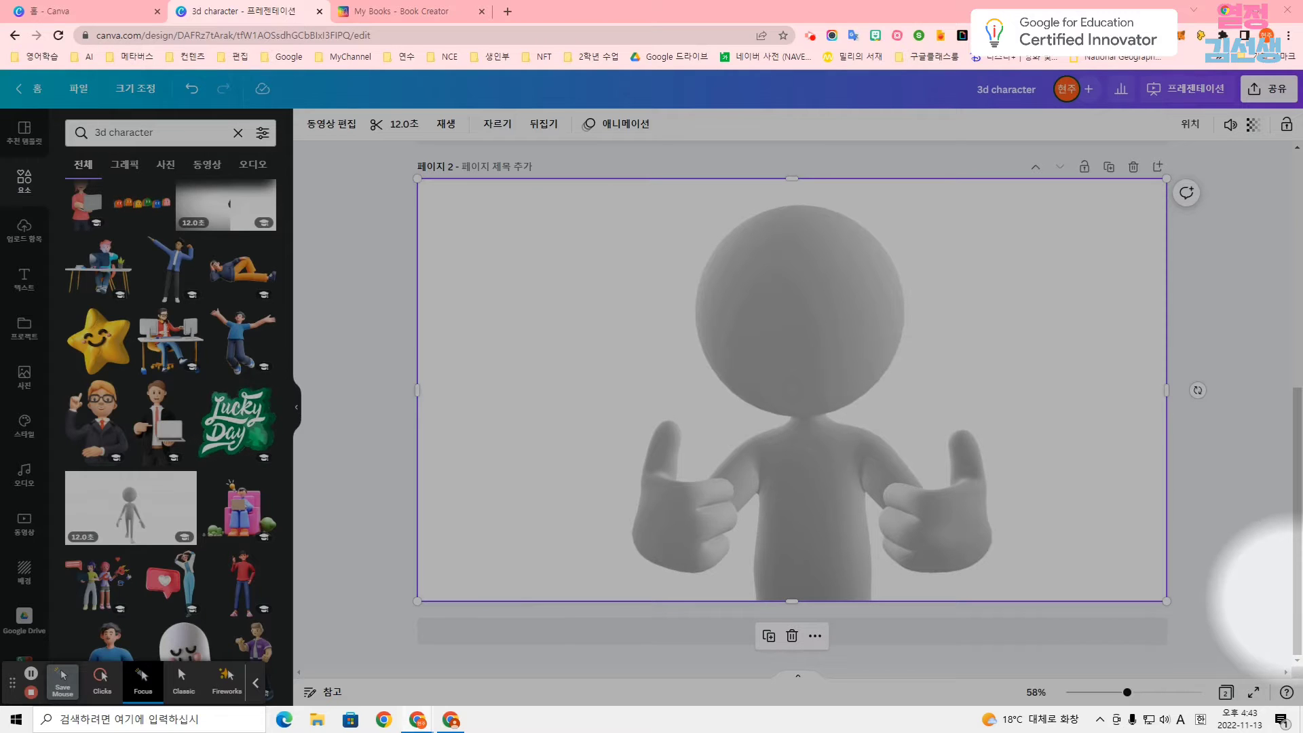
Add the text "Upcycling designers create new items by using old things." as a narrow four-line box in page 2's upper-right area.
left_click(15, 288)
left_click(119, 181)
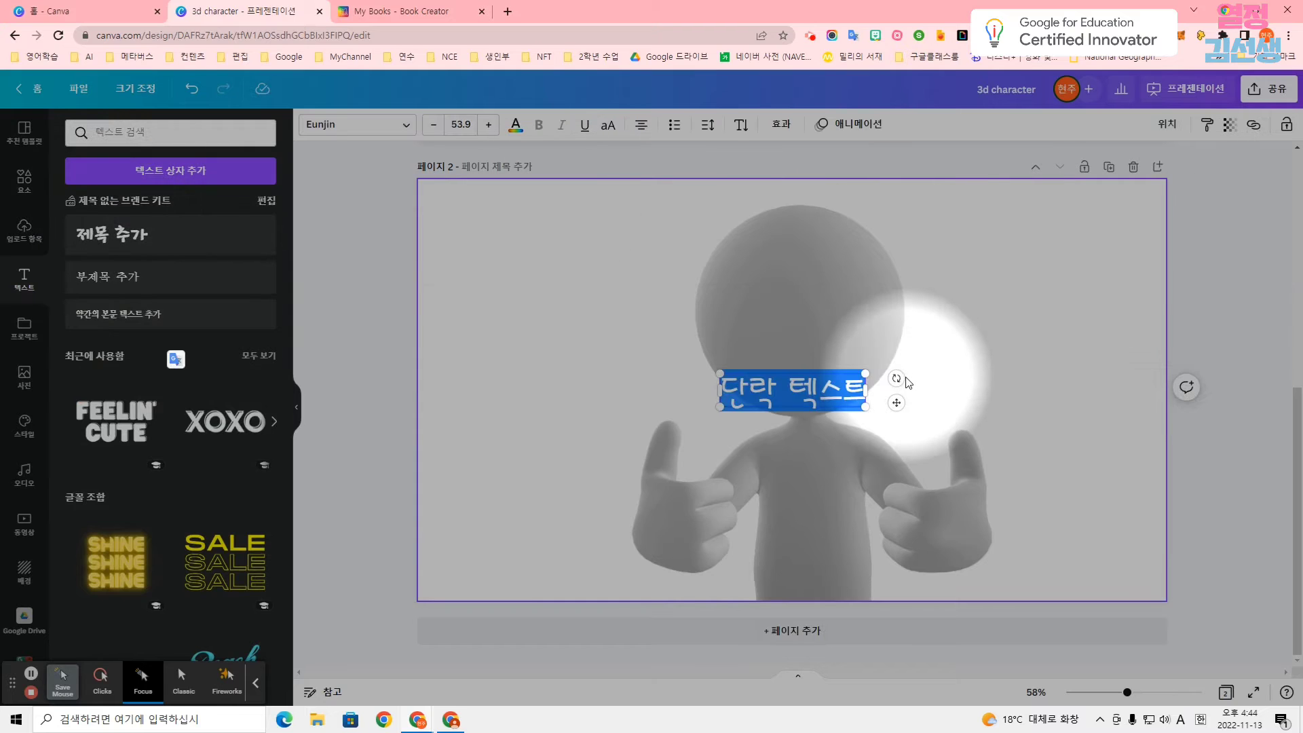
type("Upcycling designers create new items by using old things.")
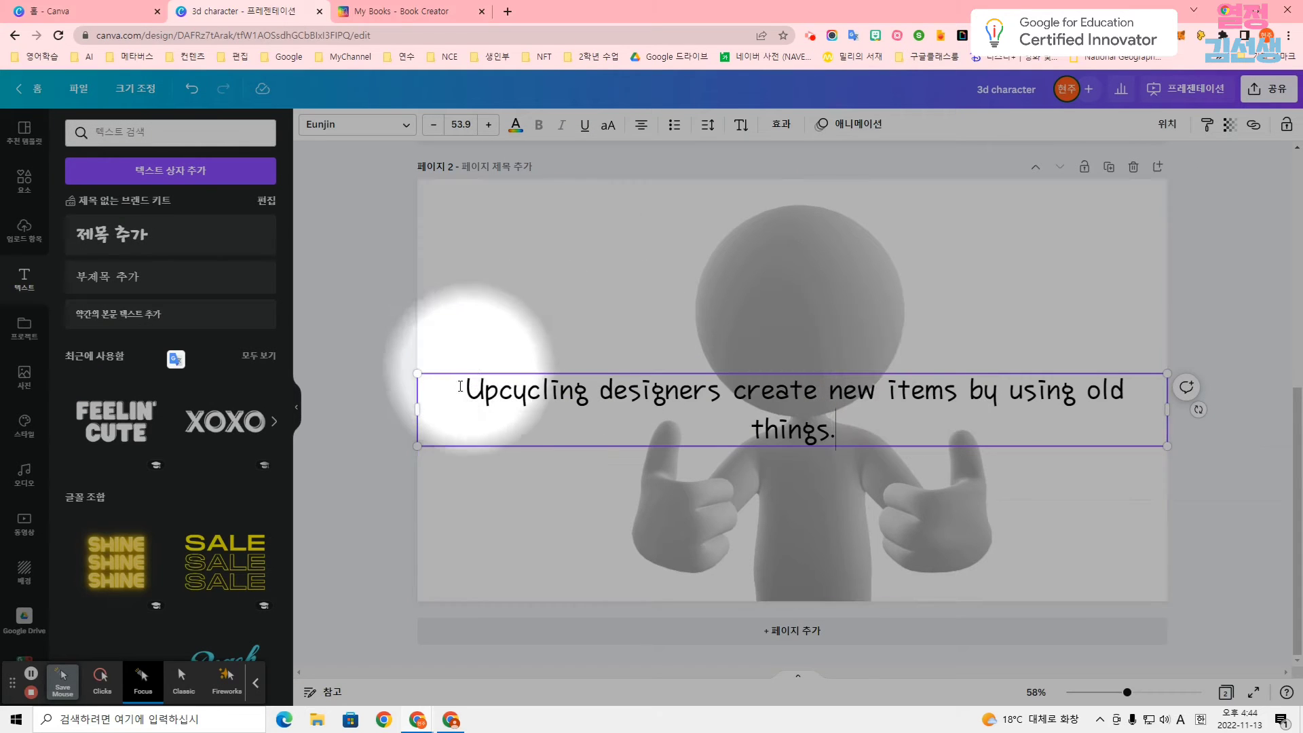
left_click_drag(416, 410, 925, 423)
left_click_drag(1025, 367, 1011, 220)
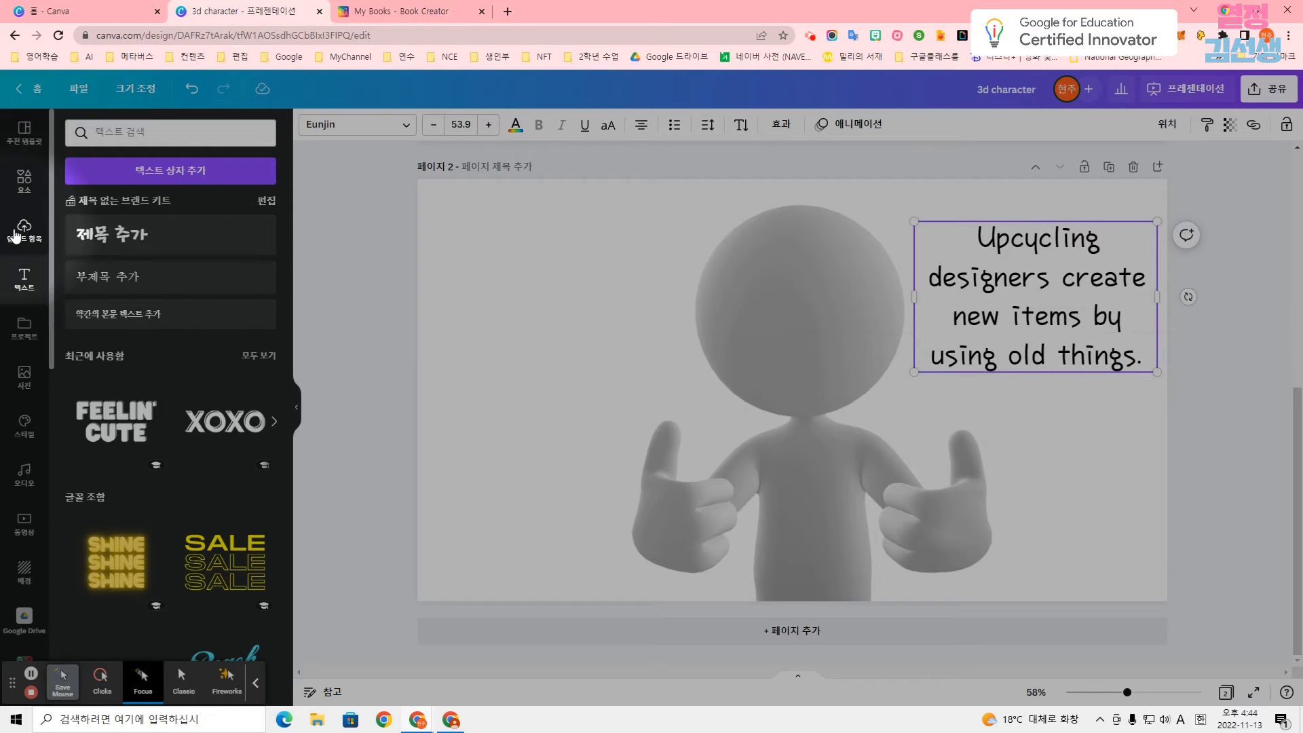
Search the elements for "upcycling" and place the UPCYCLE lettering graphic in page 2's upper-left area.
left_click(24, 180)
left_click(258, 141)
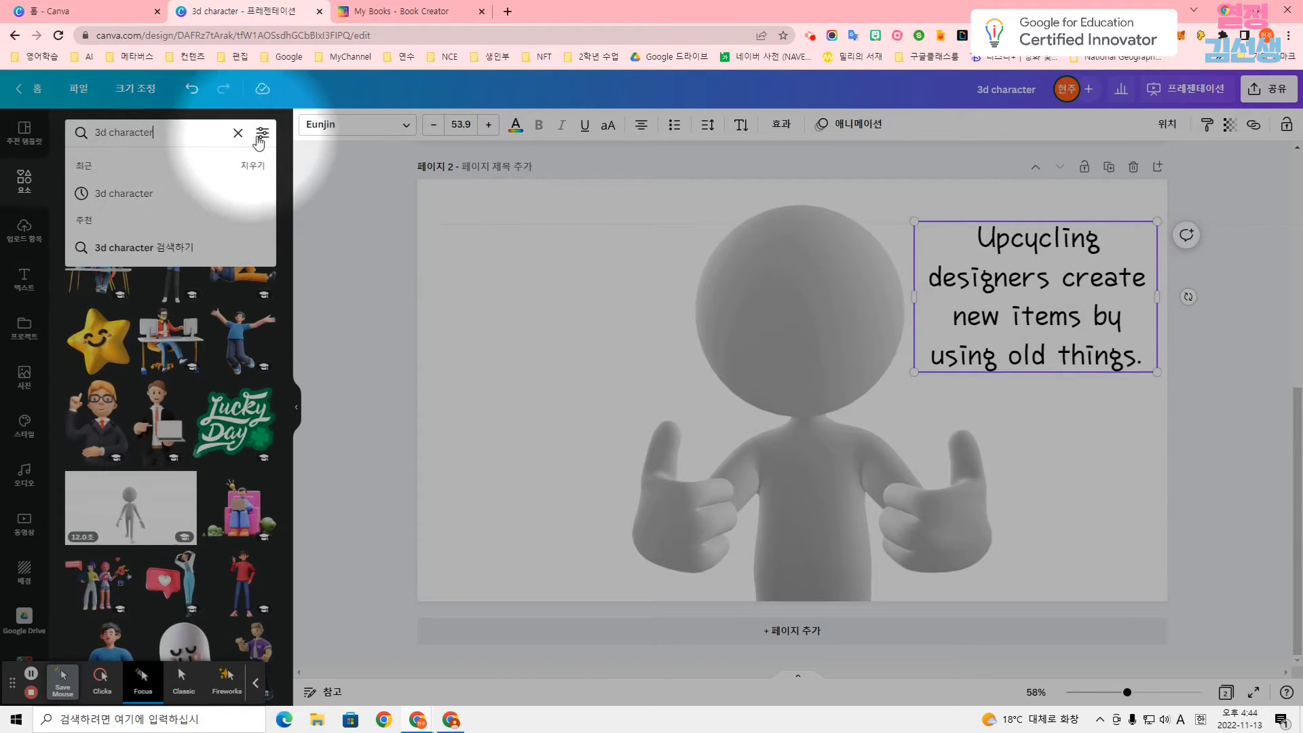
left_click(238, 134)
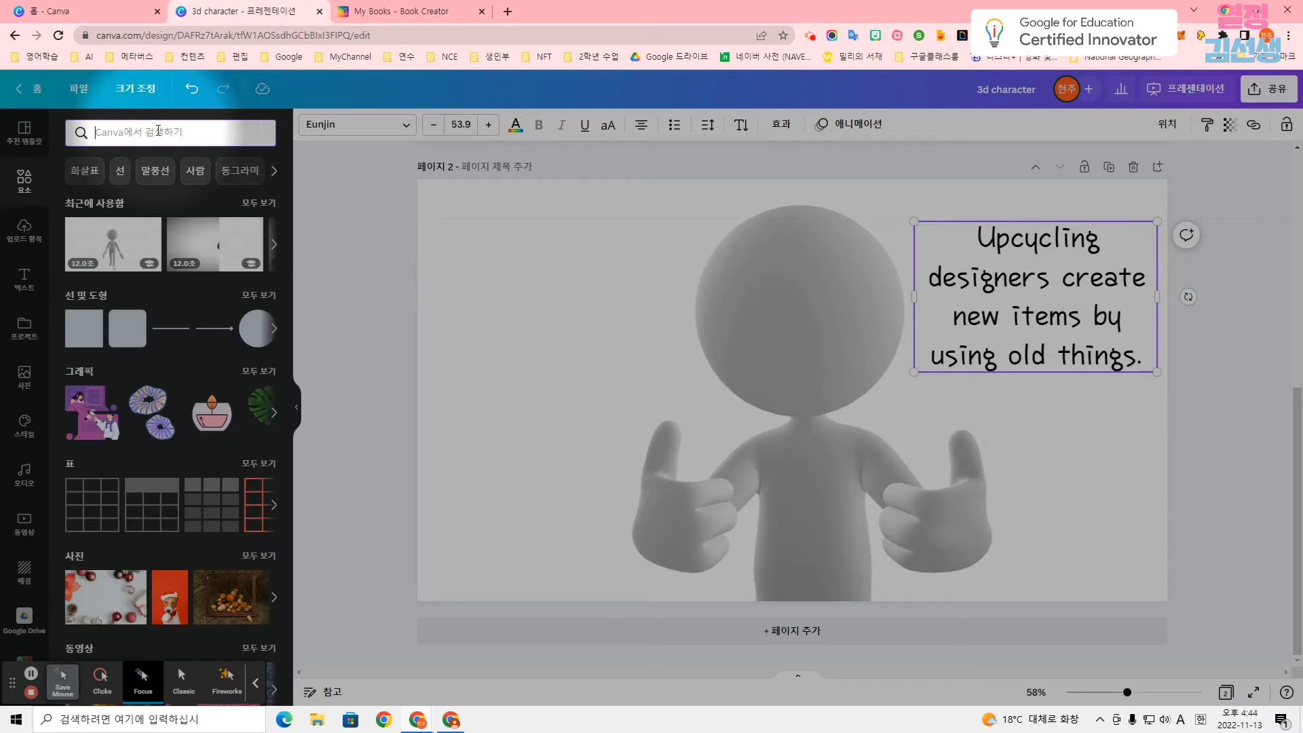
type("u")
left_click(161, 187)
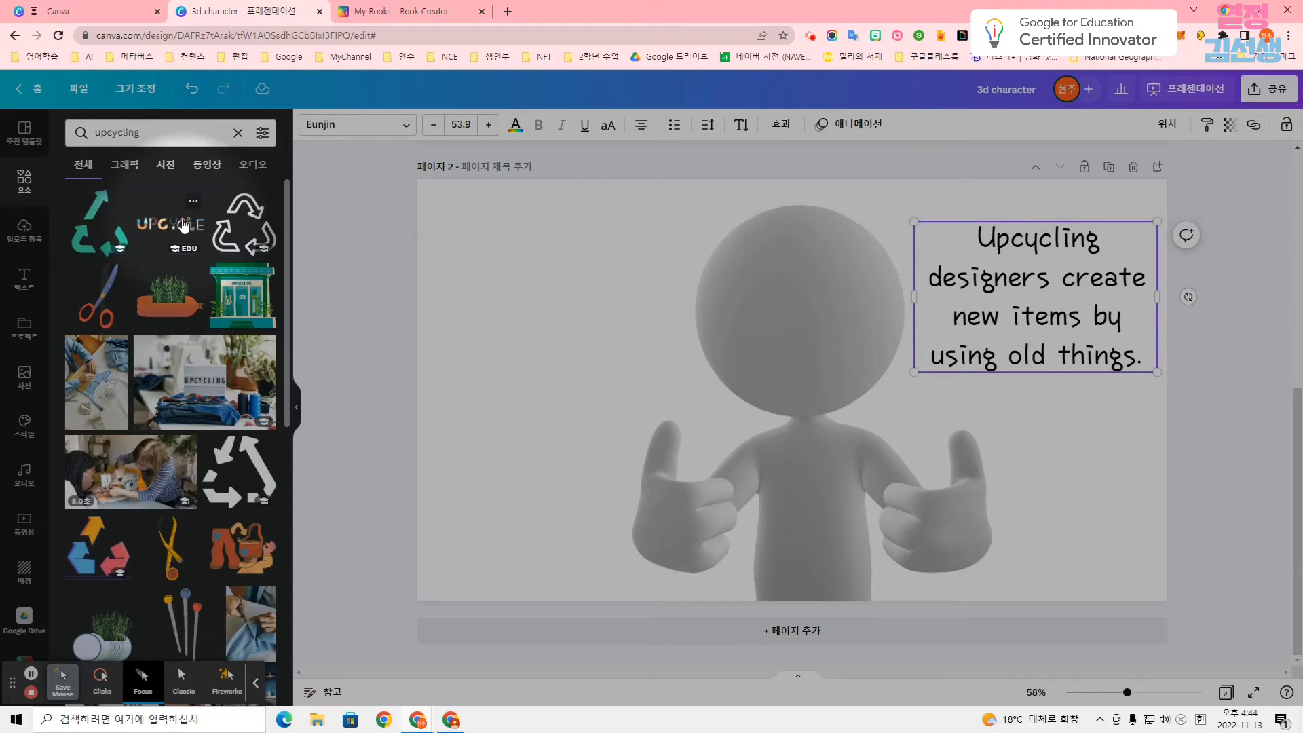
left_click(182, 230)
left_click_drag(771, 358, 591, 221)
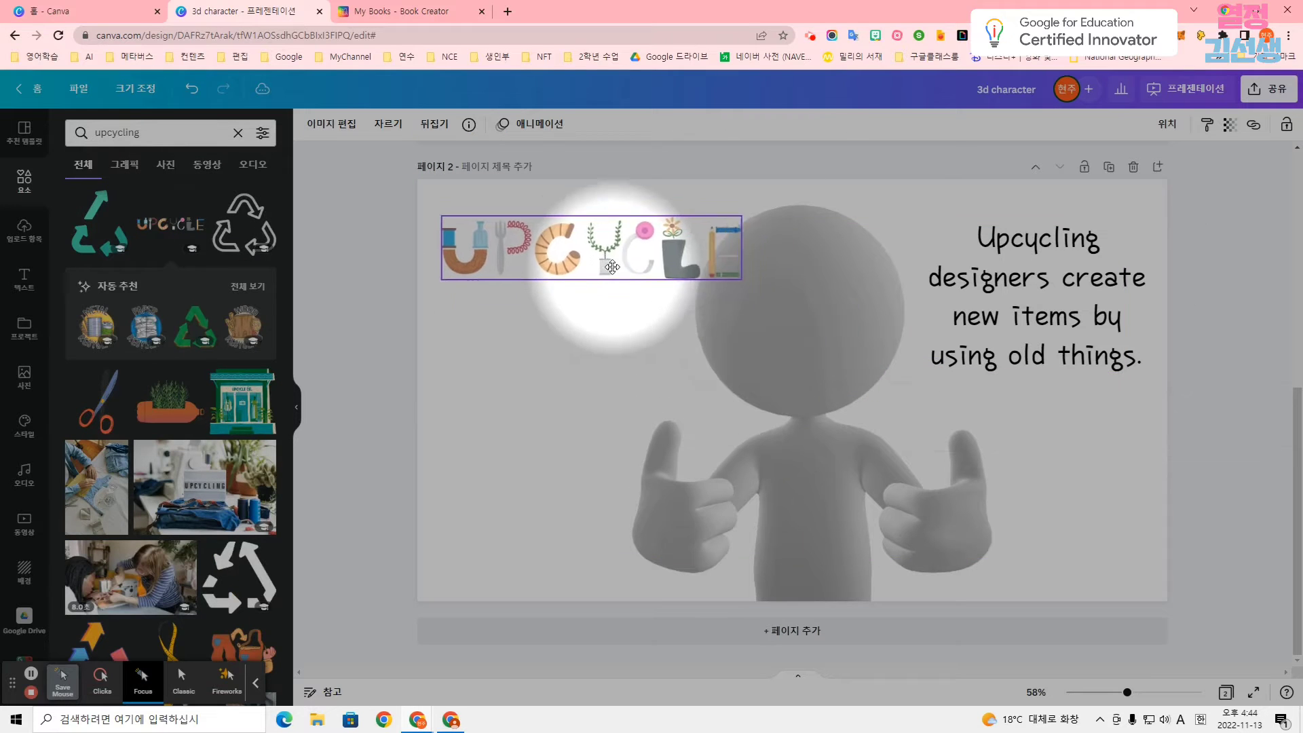
Shrink the UPCYCLE lettering graphic to a small heading in page 2's upper-left area.
left_click_drag(739, 277, 548, 231)
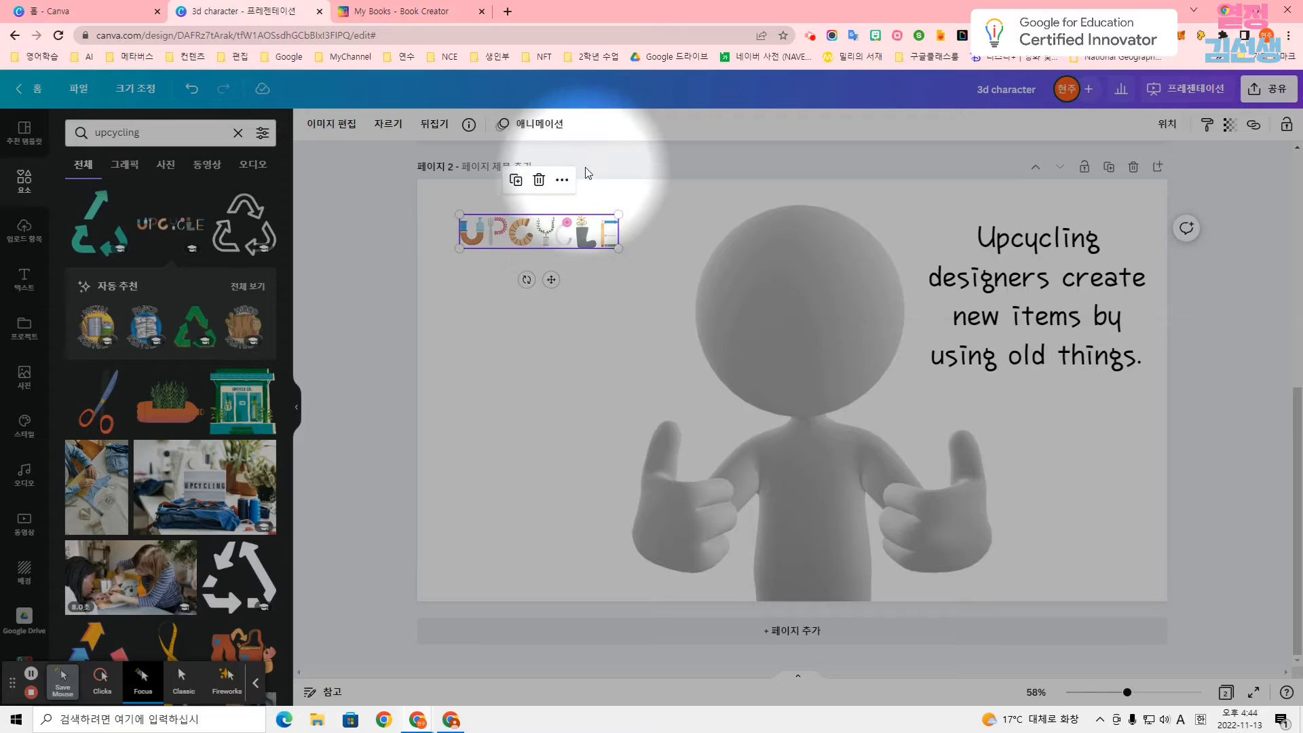
left_click(570, 200)
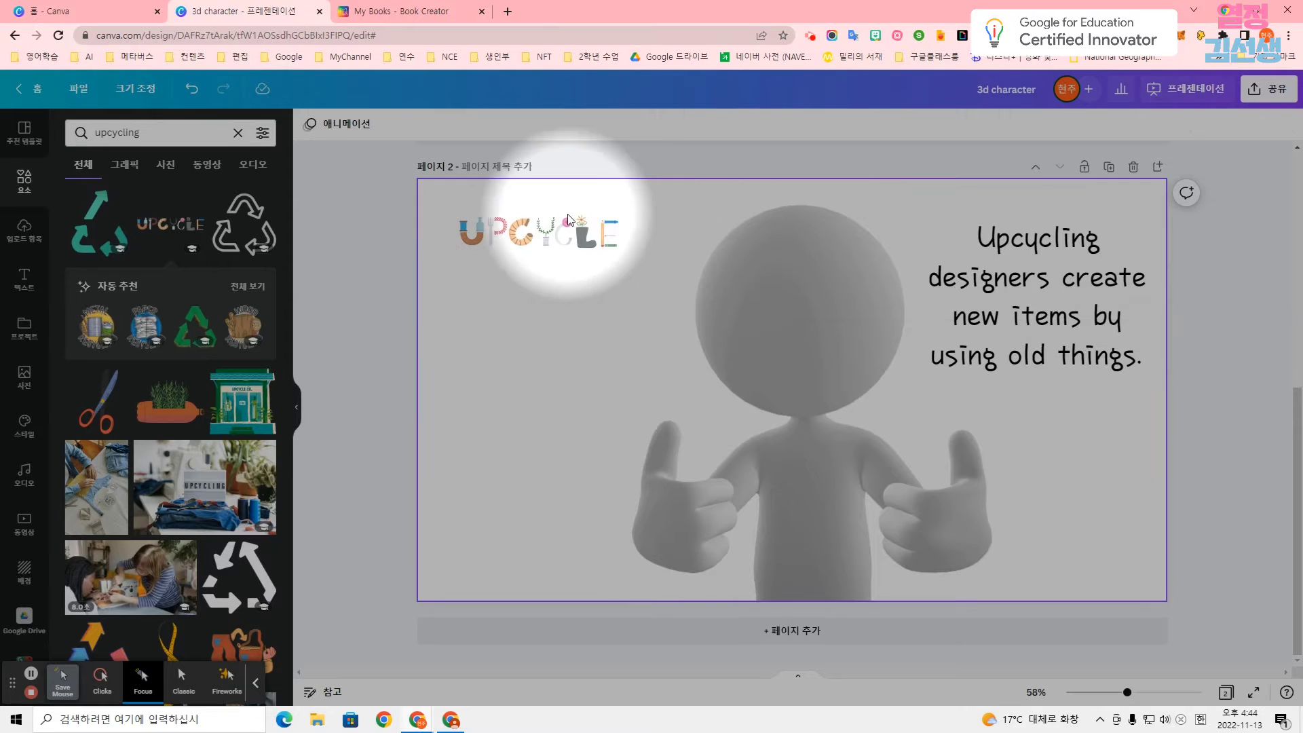
Try the 블록 생성, 날아오기 and 깜빡이기 animations on the UPCYCLE graphic and apply 달려오기 on entry.
left_click(591, 245)
left_click(533, 124)
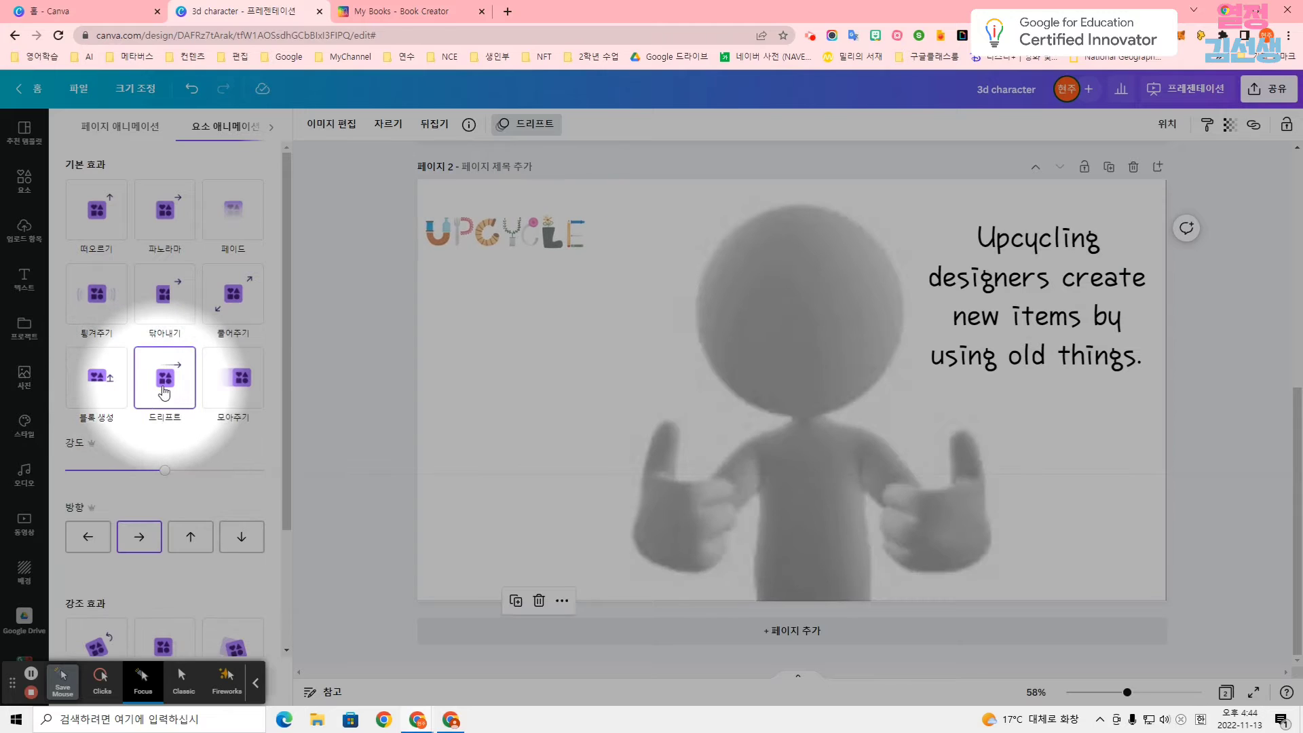
left_click(110, 384)
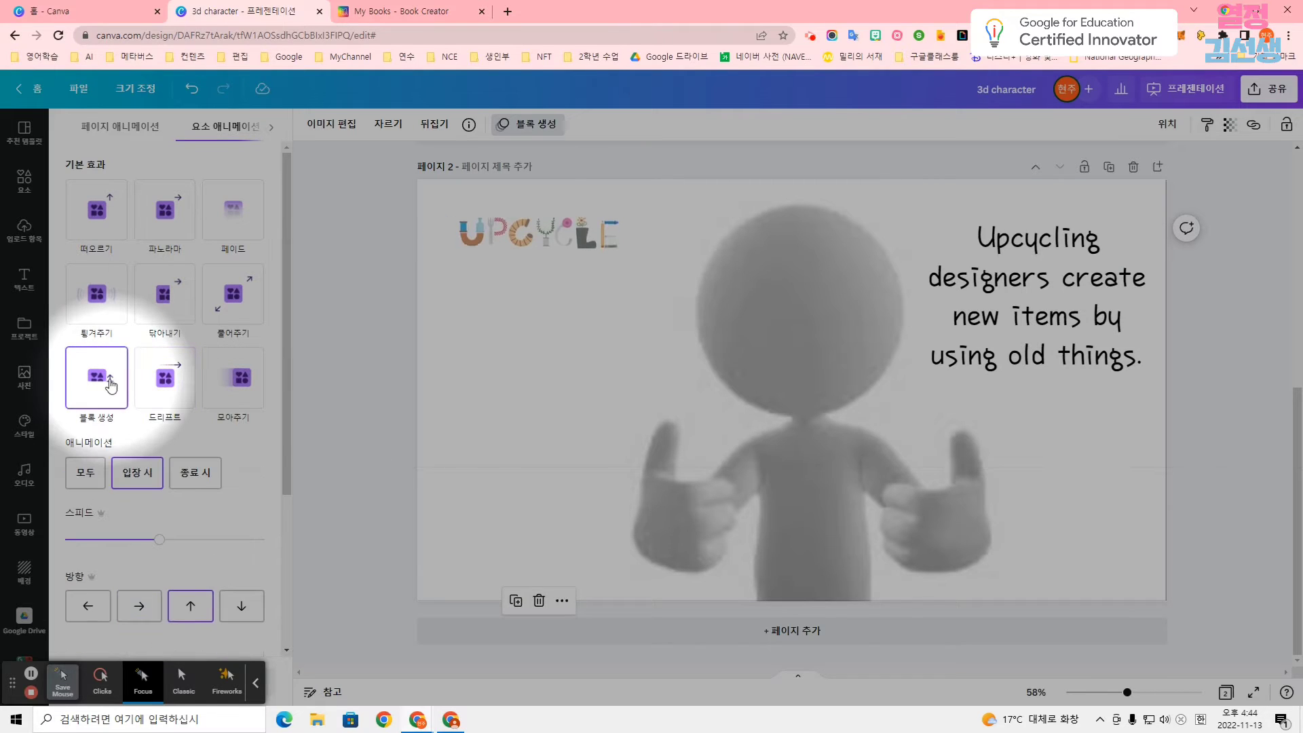
scroll(110, 385, "down", 3)
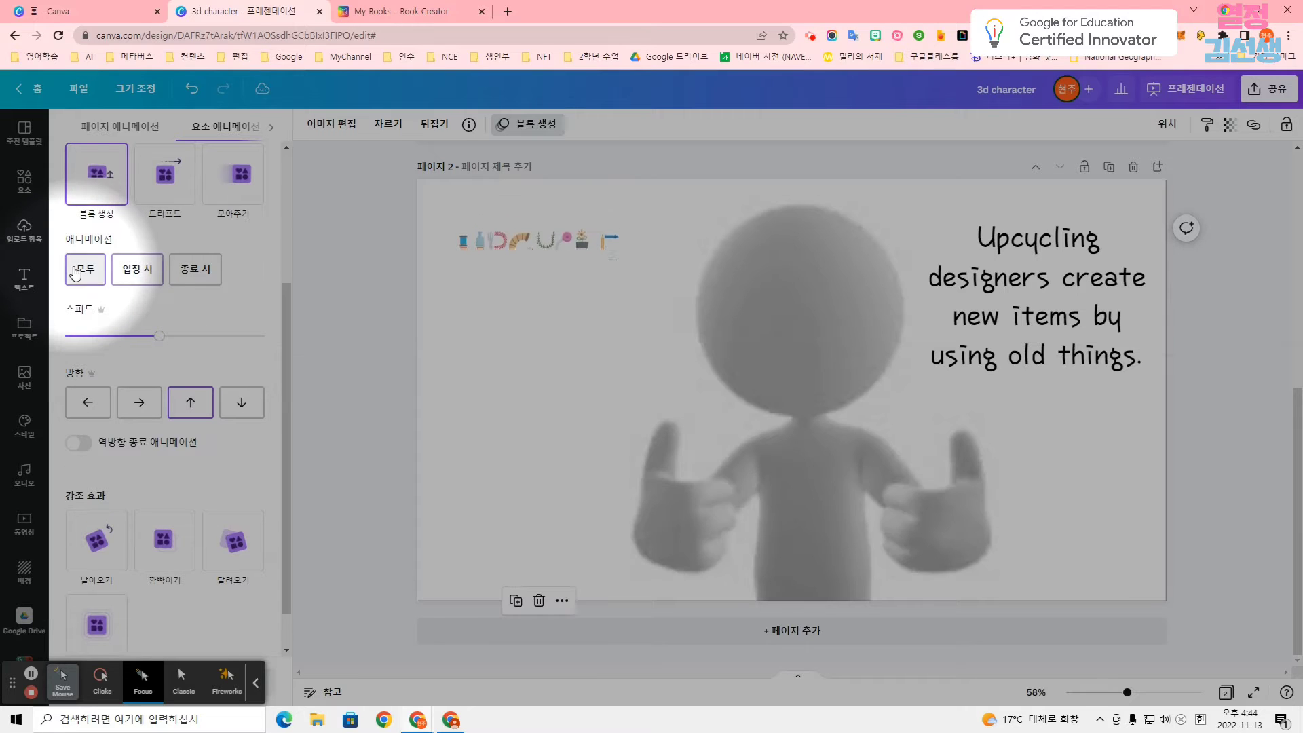
left_click(137, 270)
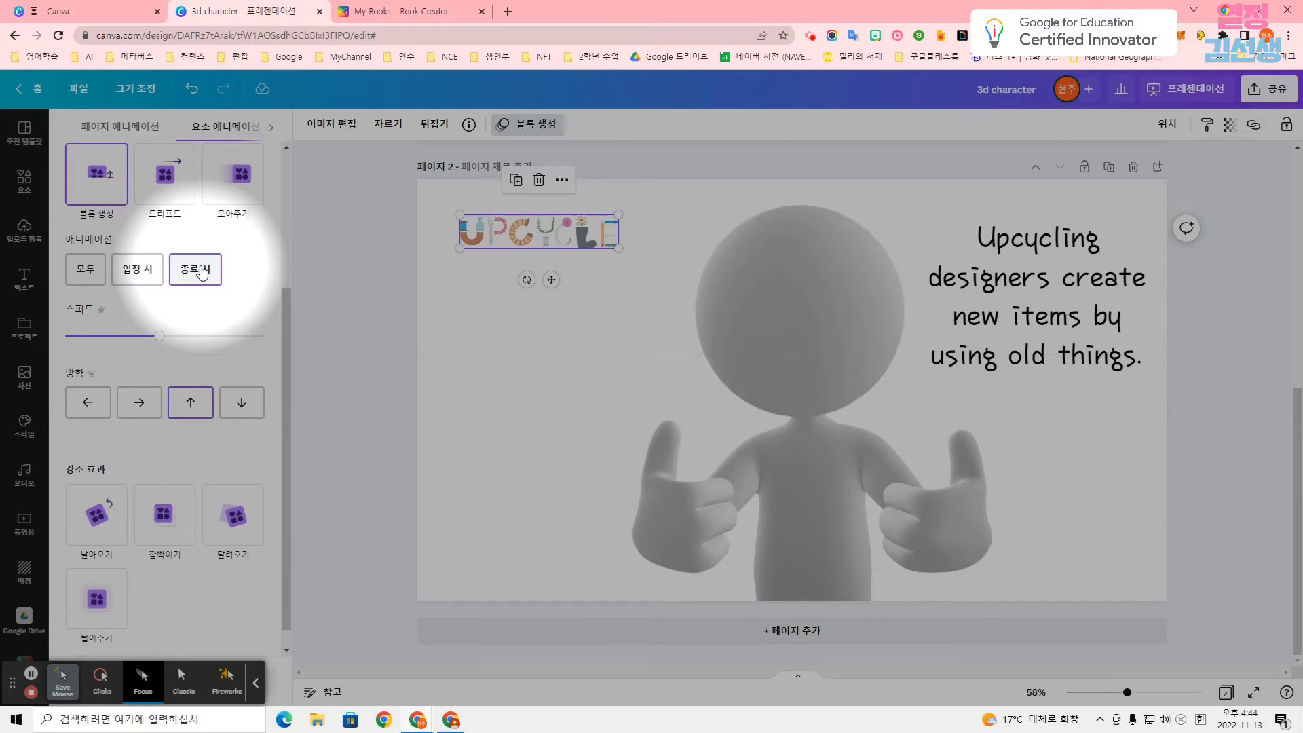
left_click(97, 540)
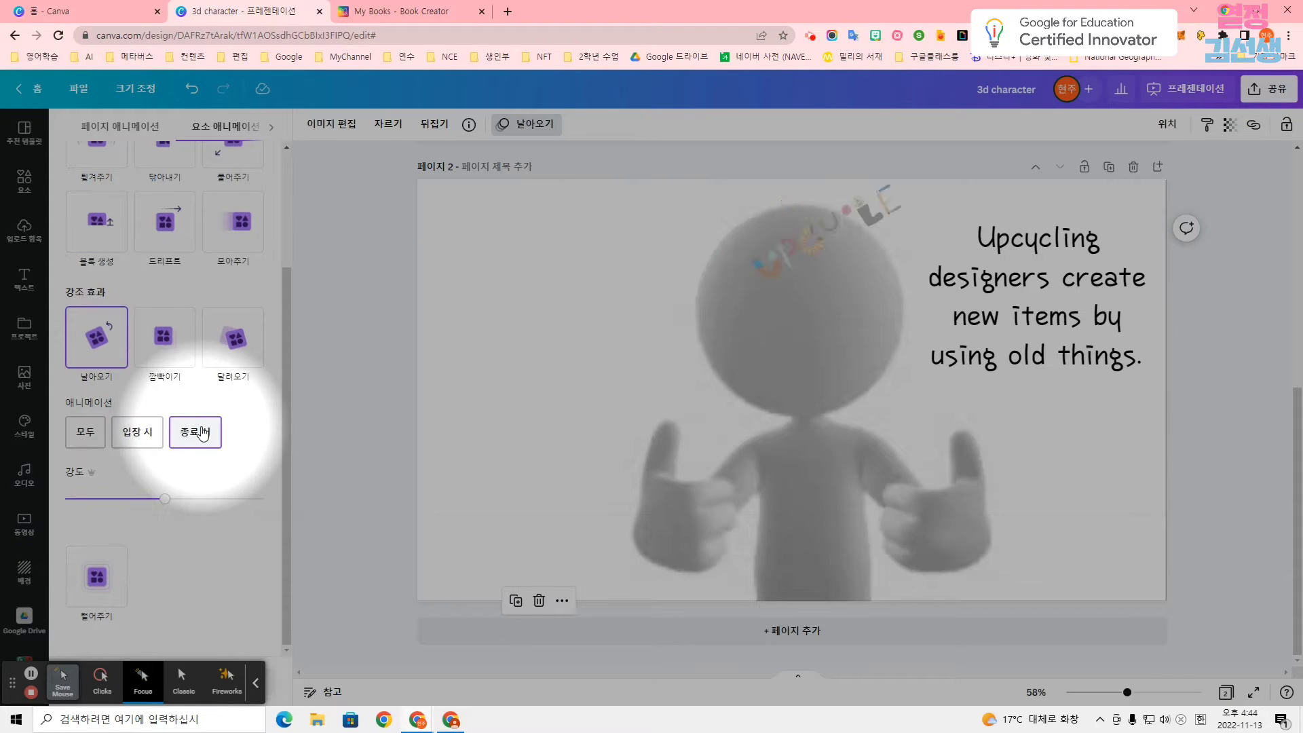
left_click(86, 432)
left_click(160, 314)
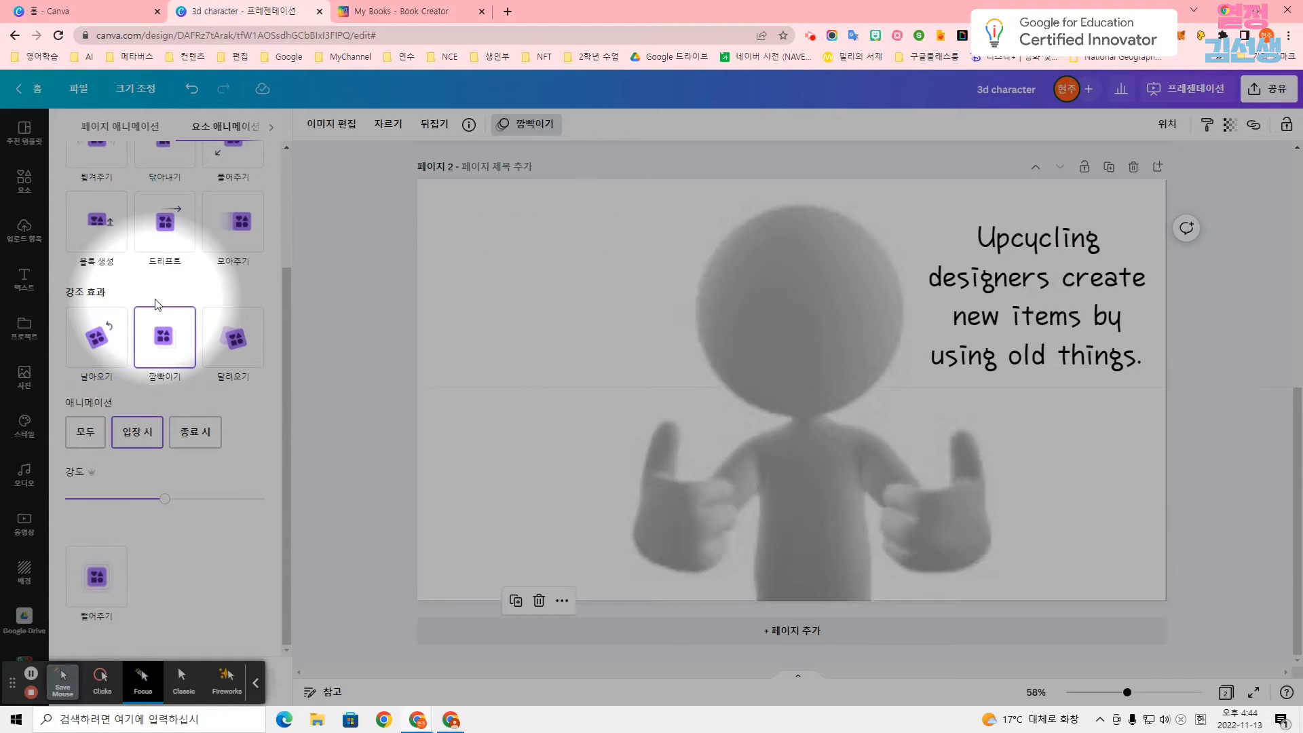
left_click(233, 336)
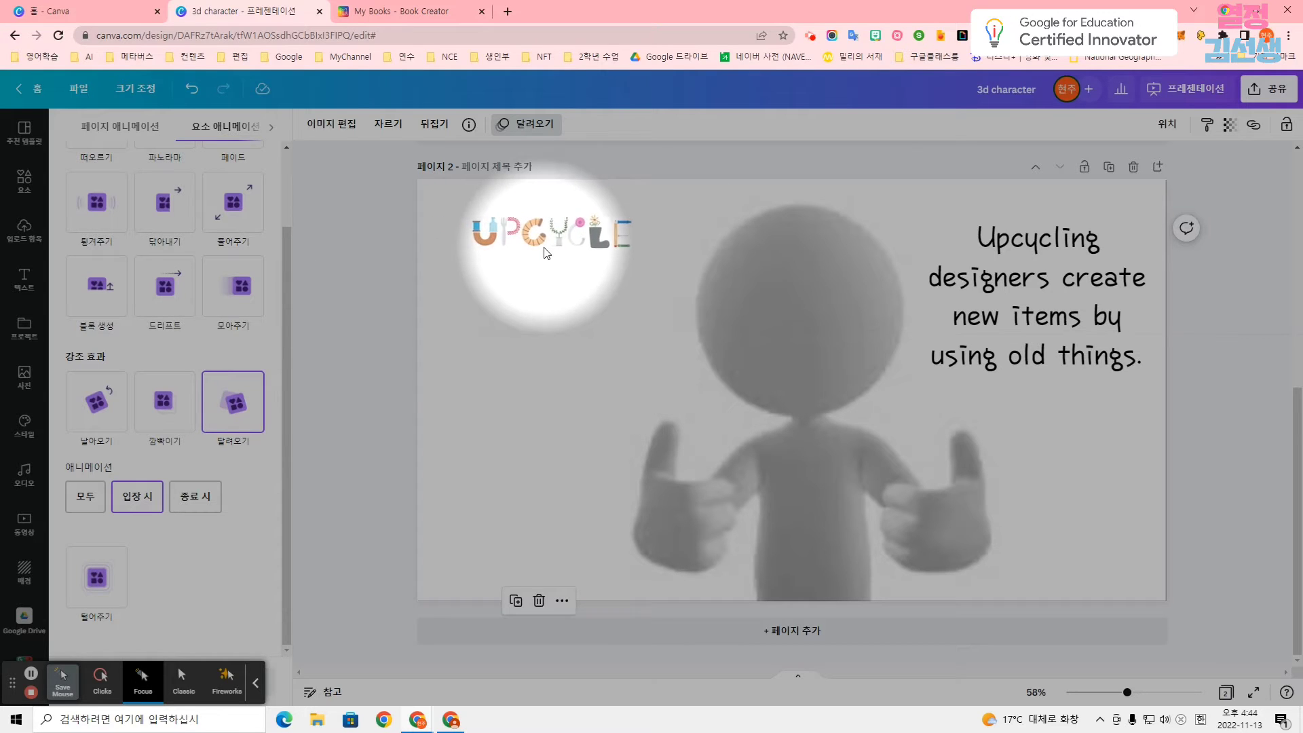
Add a blank page 3 and search the elements for "3d character" again.
left_click(24, 181)
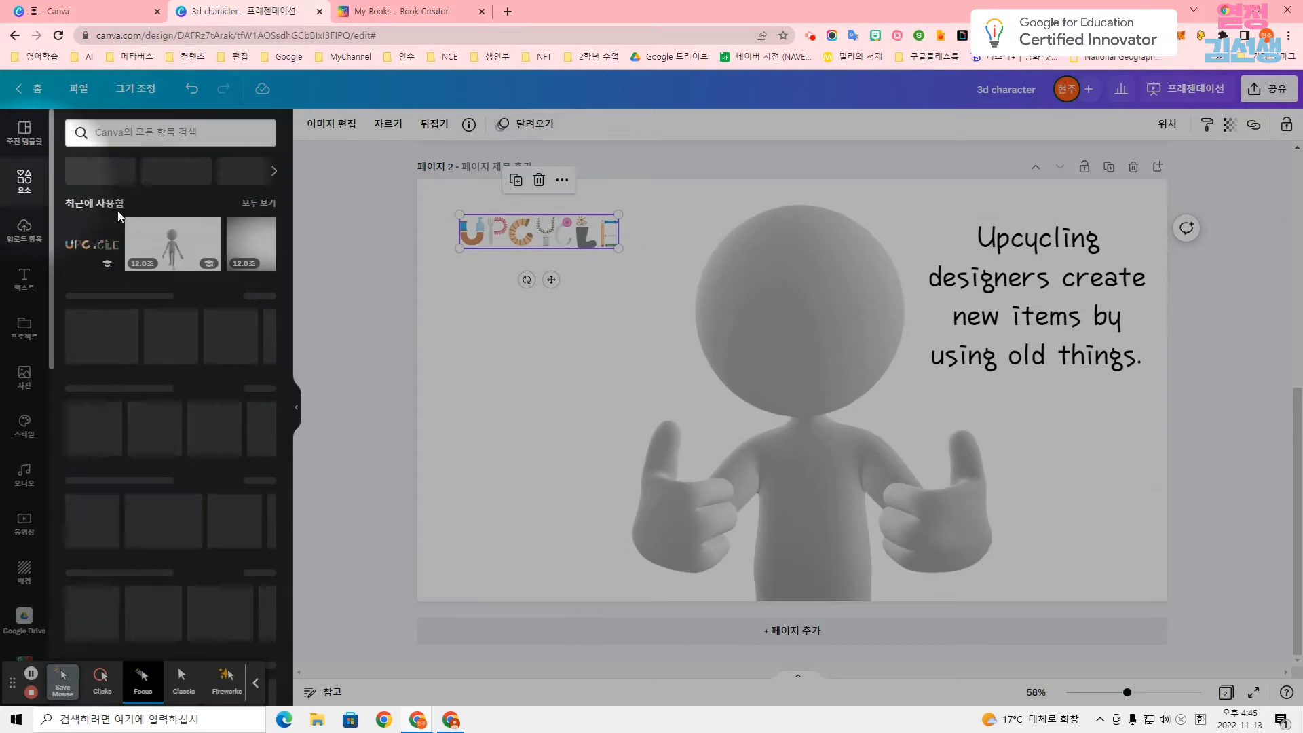
left_click(788, 637)
left_click(180, 127)
left_click(162, 187)
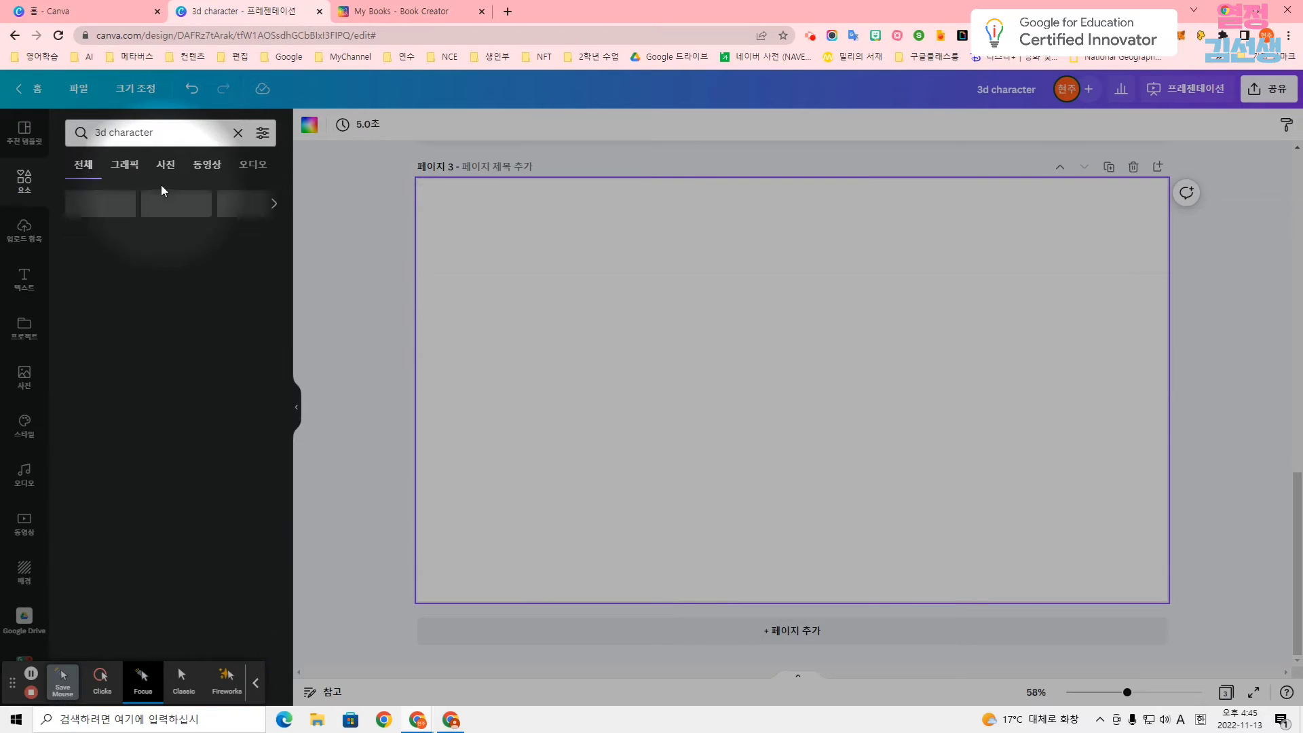
Try the 20-second blue airplane character video enlarged across page 3, and delete it.
scroll(185, 401, "down", 10)
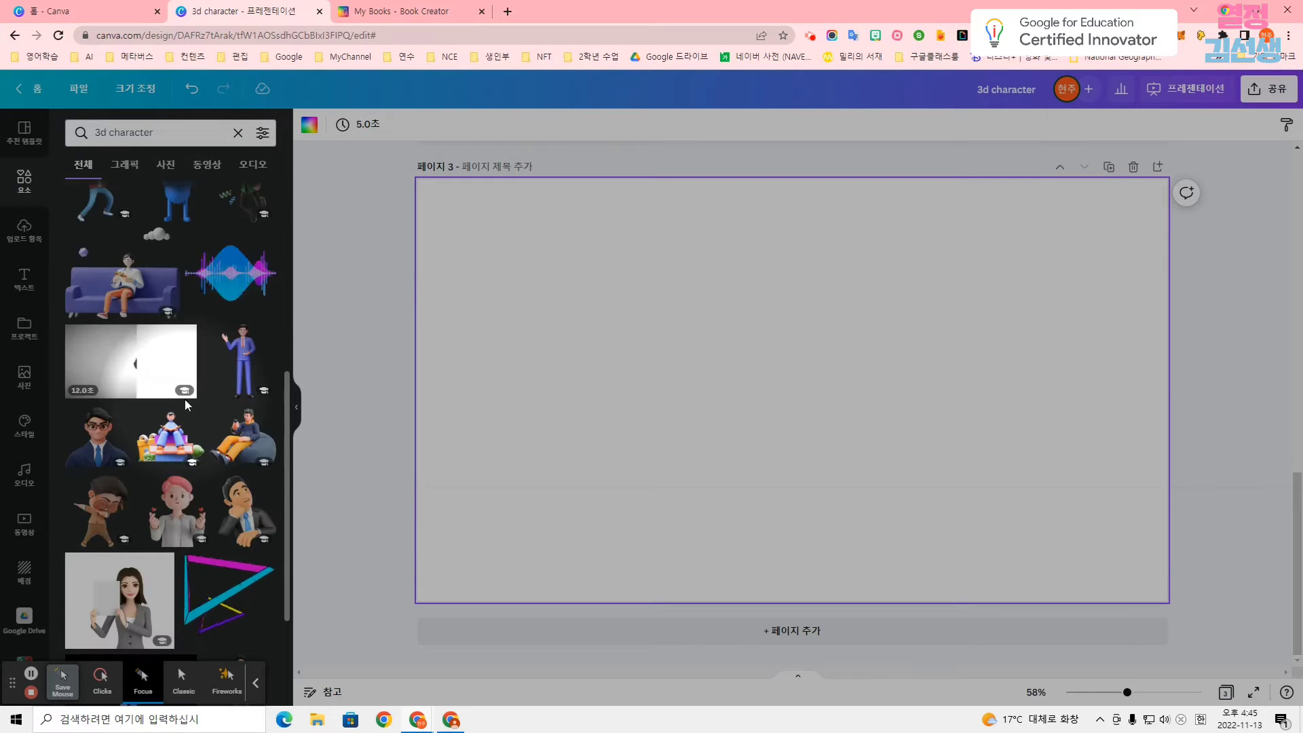
scroll(185, 400, "down", 10)
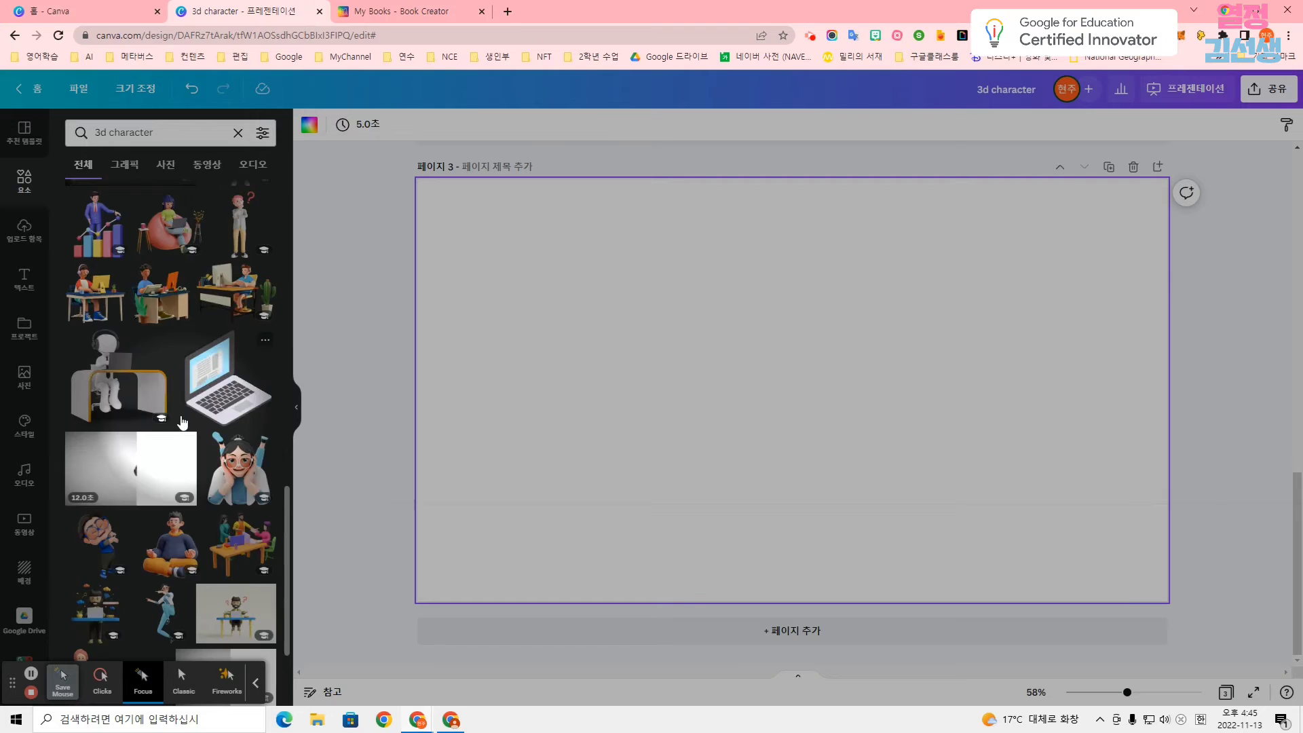
scroll(183, 422, "down", 3)
scroll(182, 423, "down", 10)
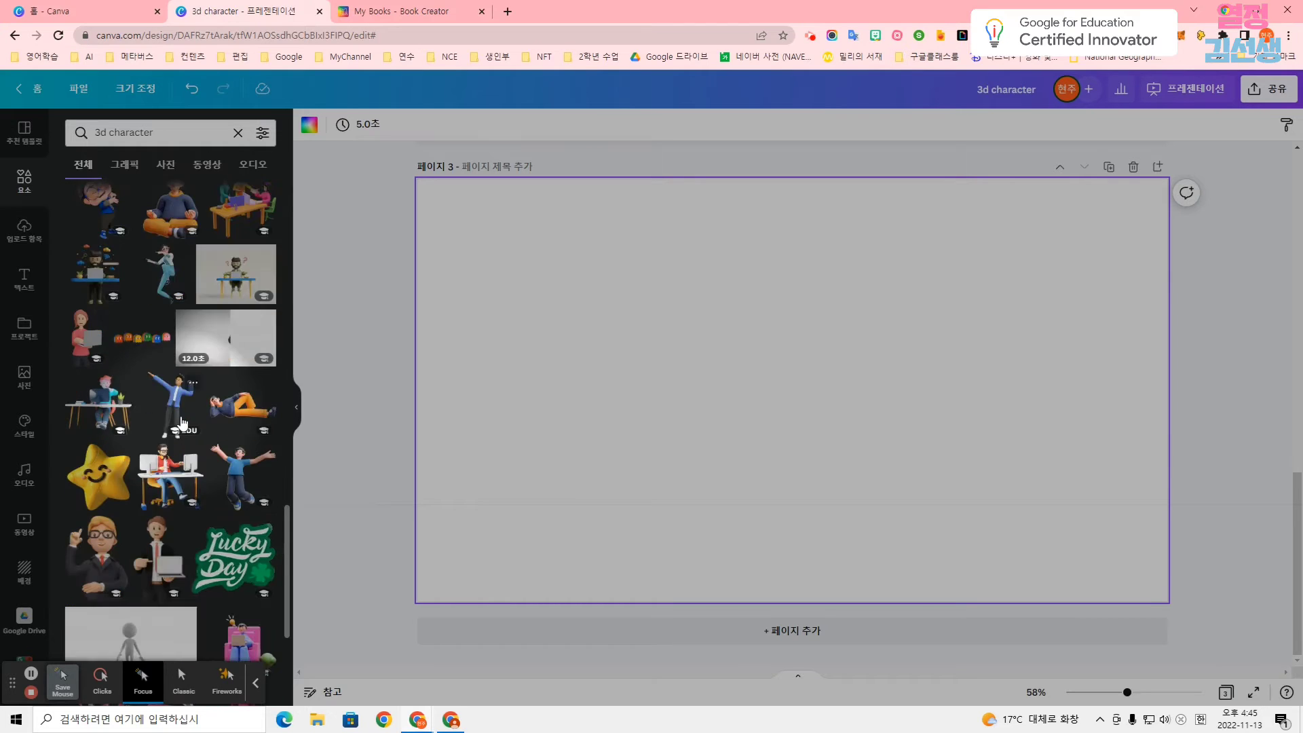
scroll(181, 421, "down", 5)
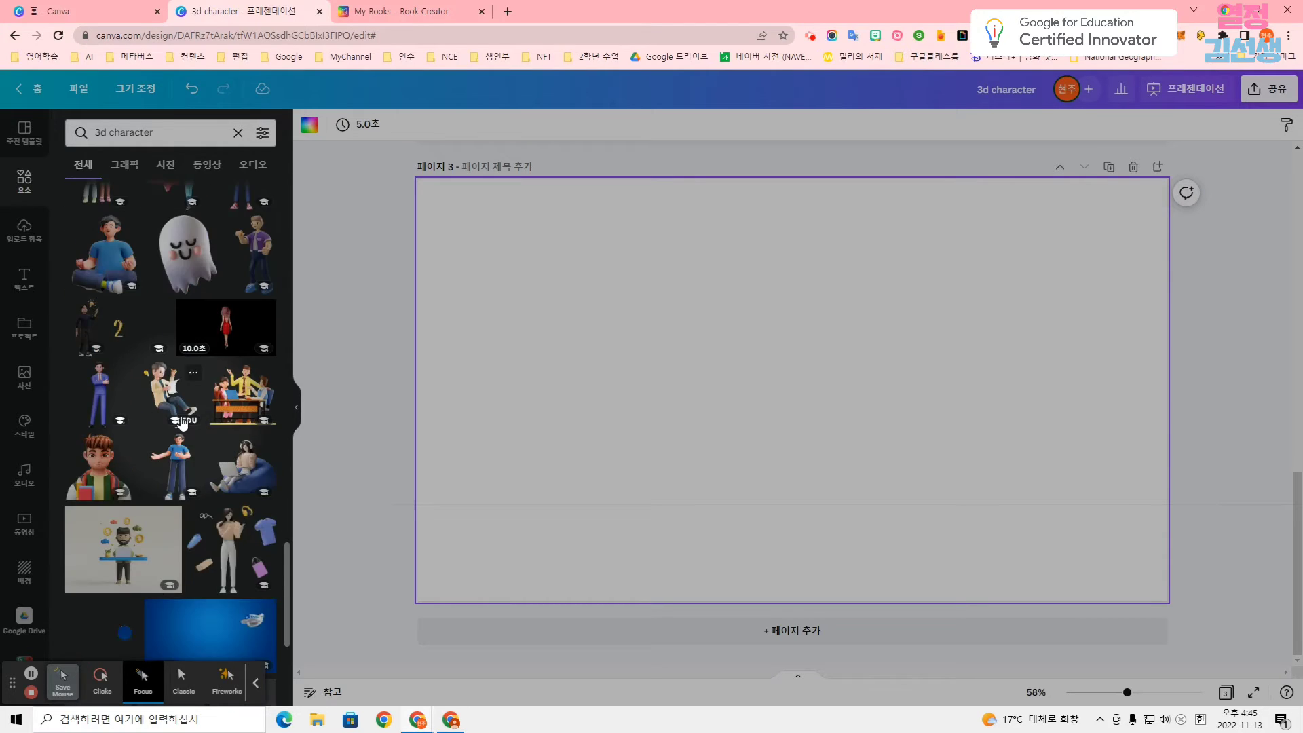
scroll(182, 423, "down", 2)
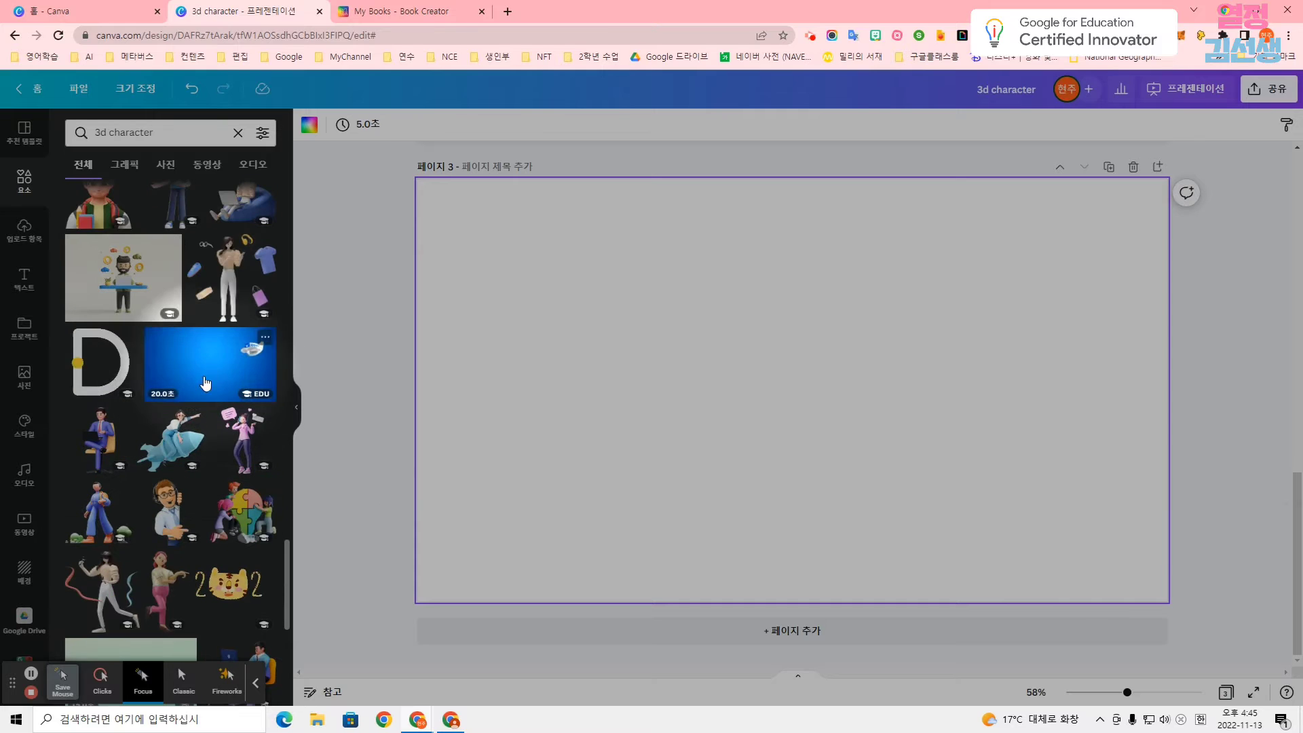
scroll(214, 369, "down", 2)
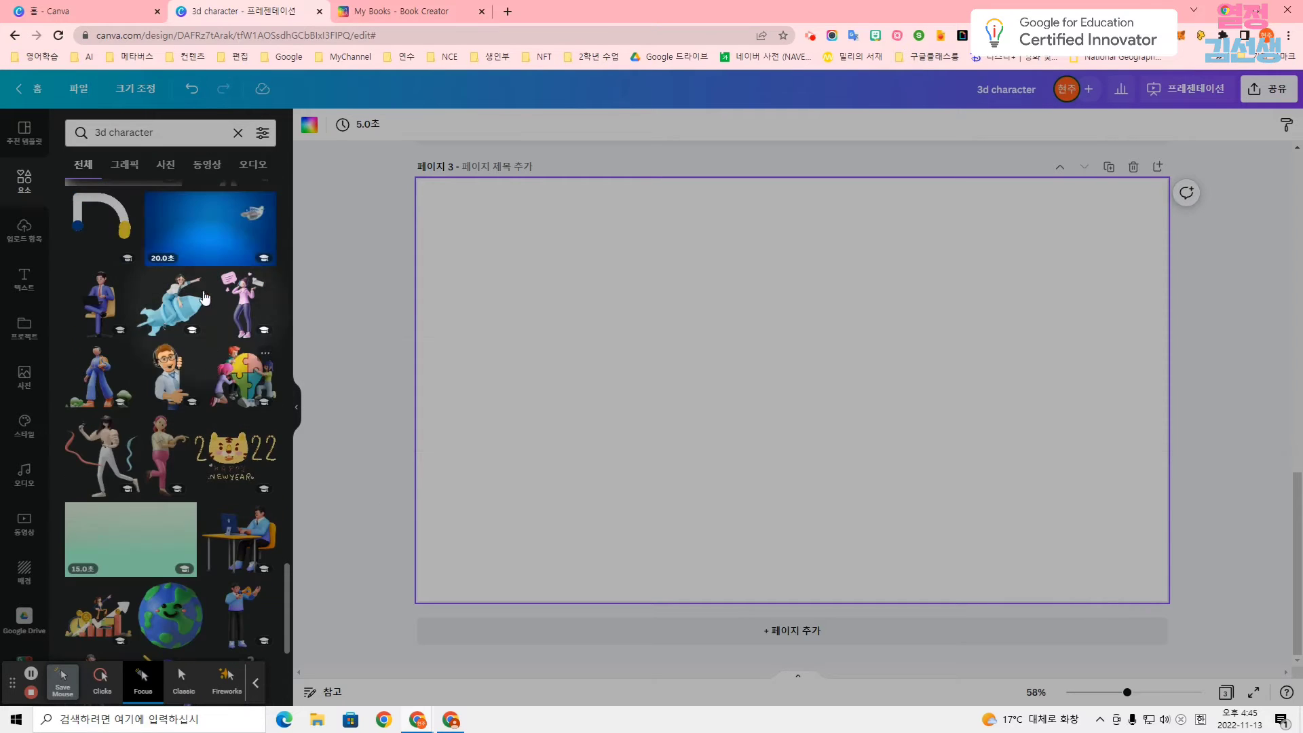
left_click(177, 217)
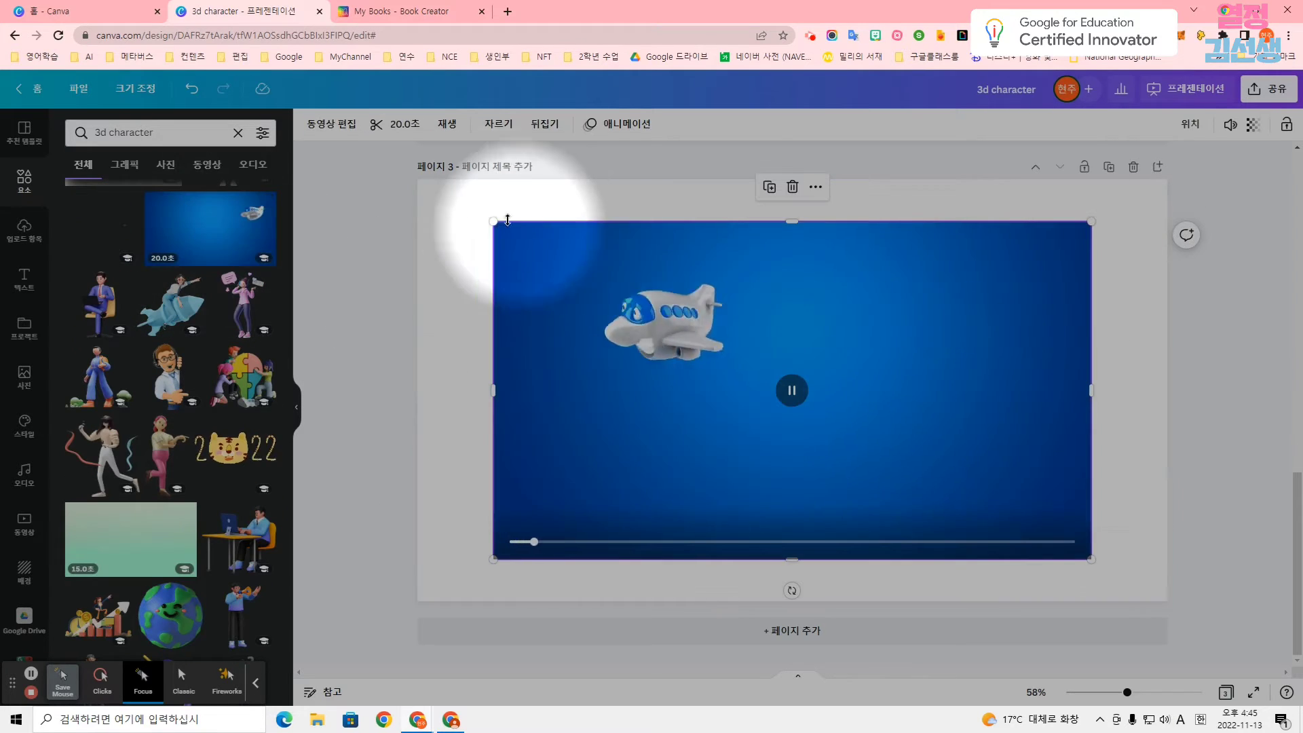
left_click_drag(493, 222, 417, 179)
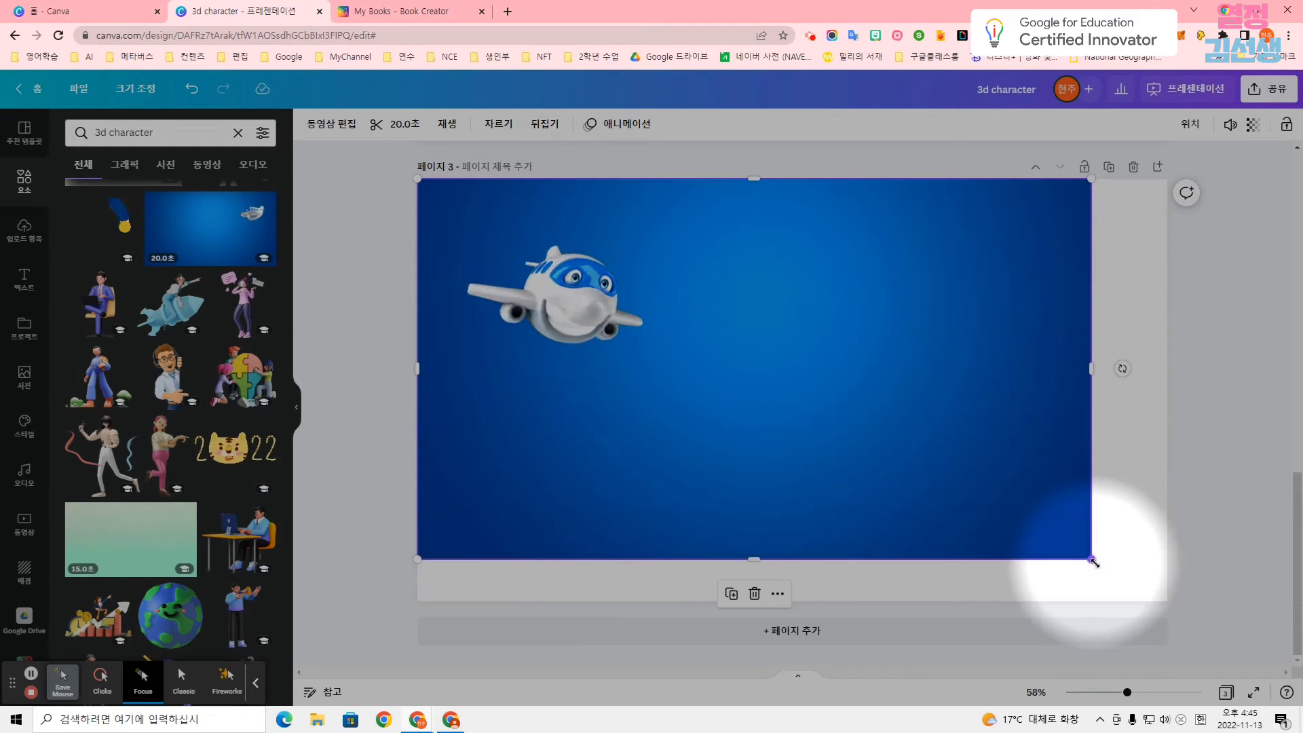
left_click_drag(1093, 561, 1175, 605)
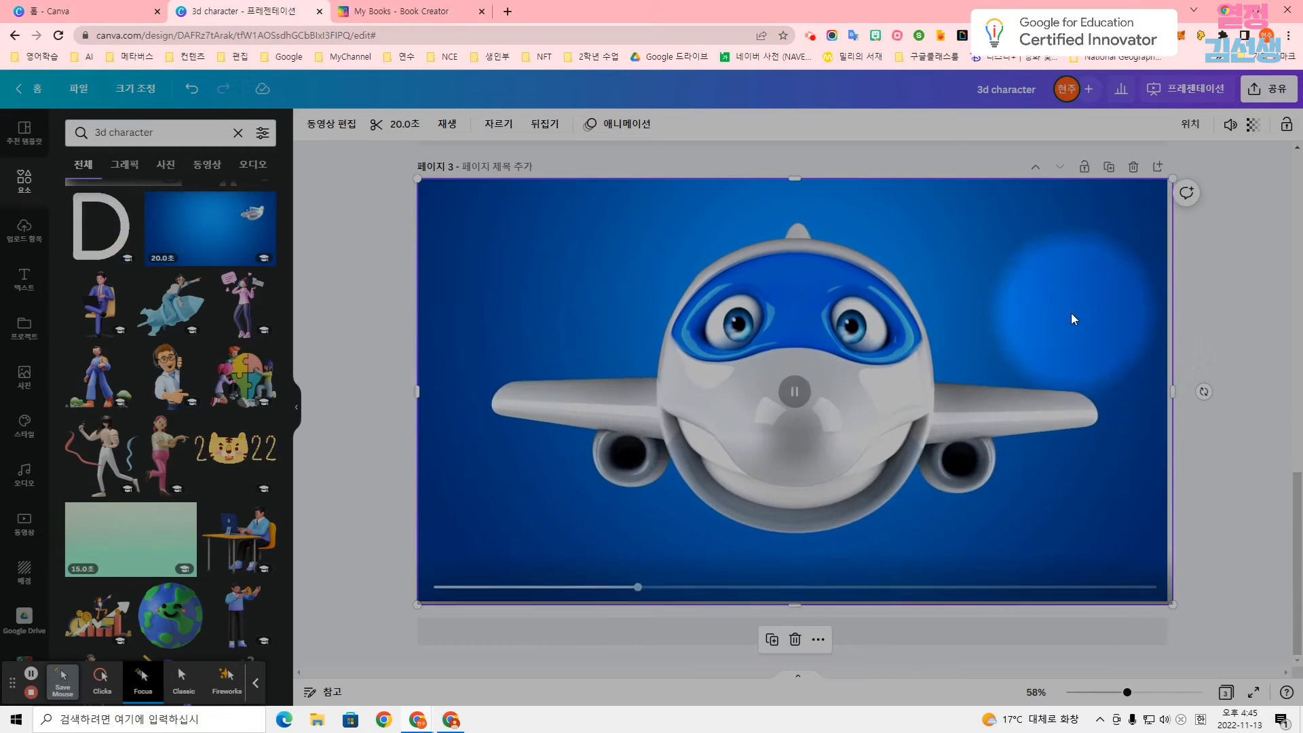
key("Delete")
Insert the 15-second green-background video of the orange face character on page 3 and enlarge it to fill the page.
scroll(73, 574, "down", 1)
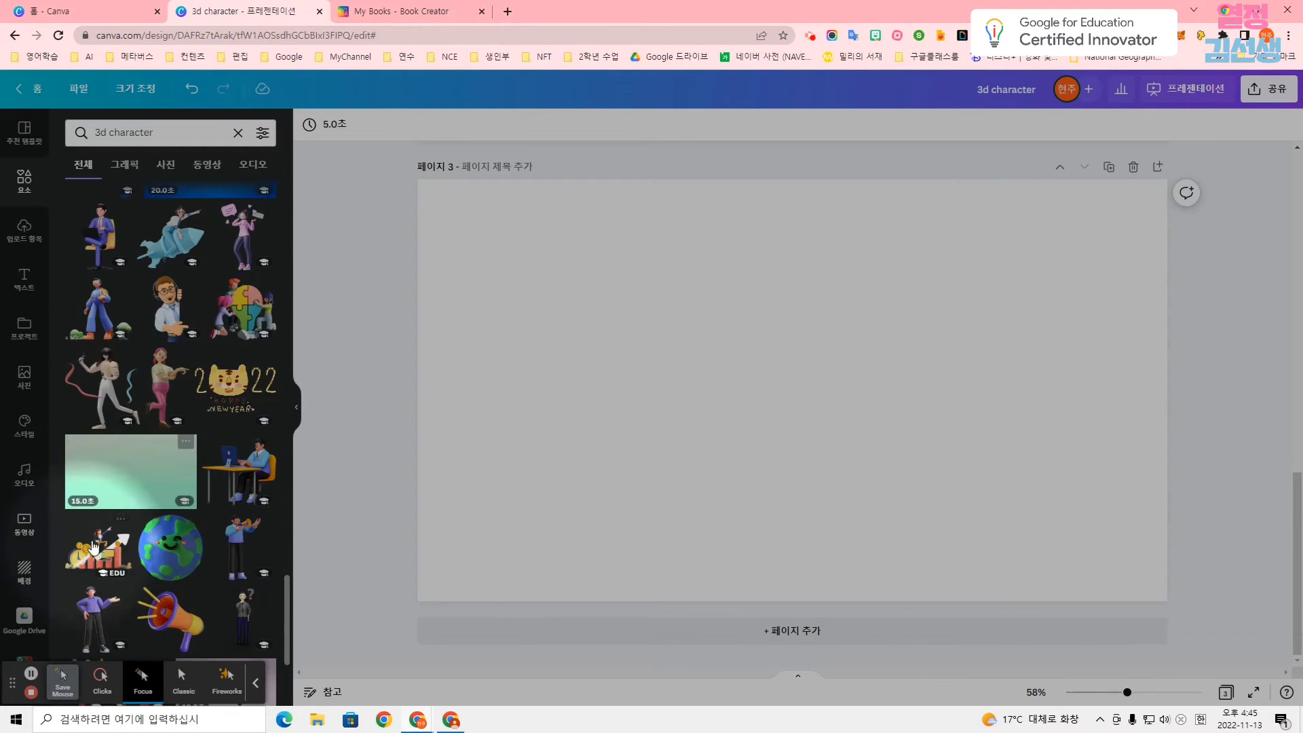
left_click(125, 500)
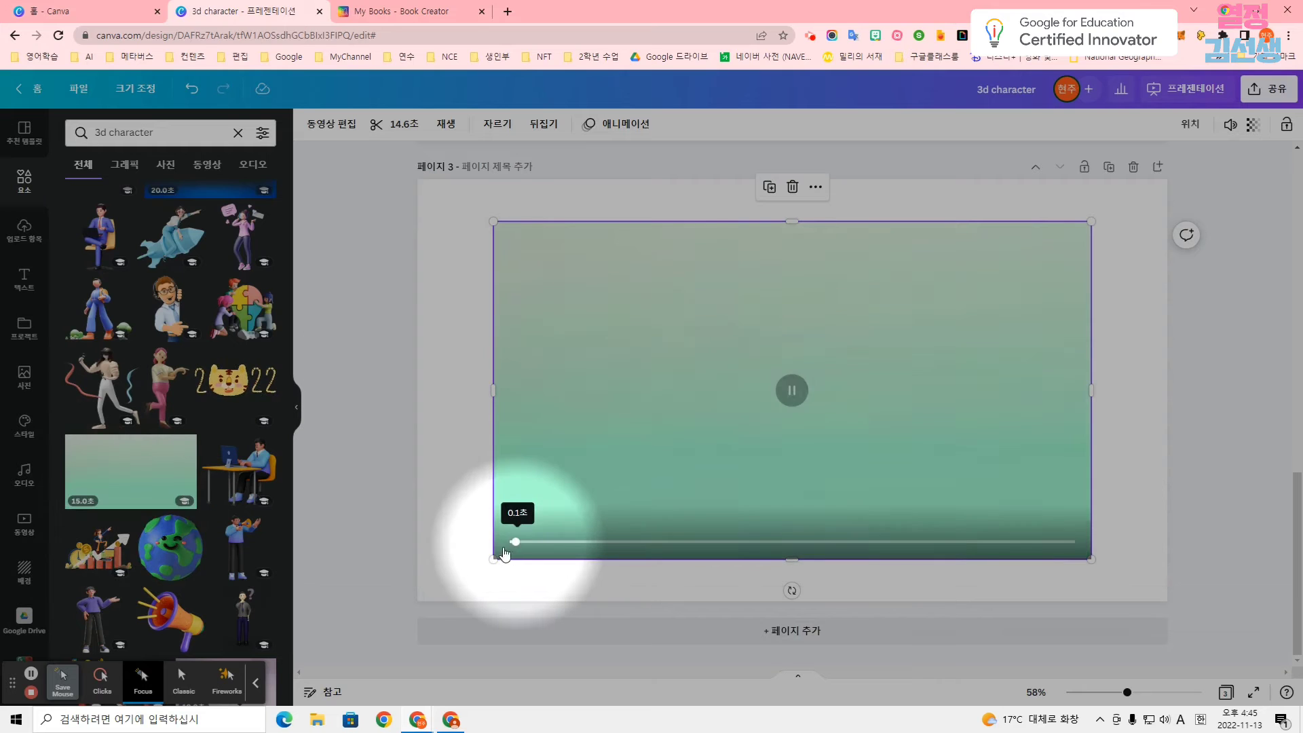
left_click_drag(494, 559, 401, 577)
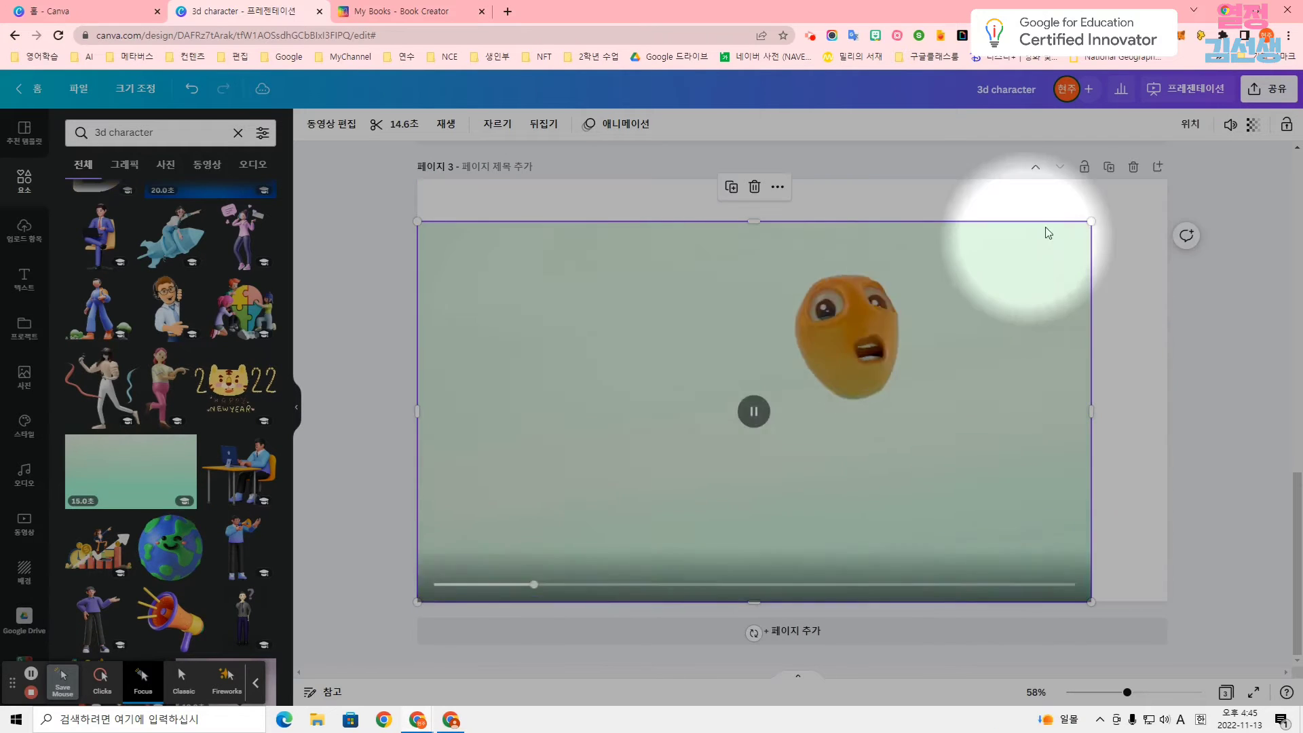
left_click_drag(1091, 222, 1167, 179)
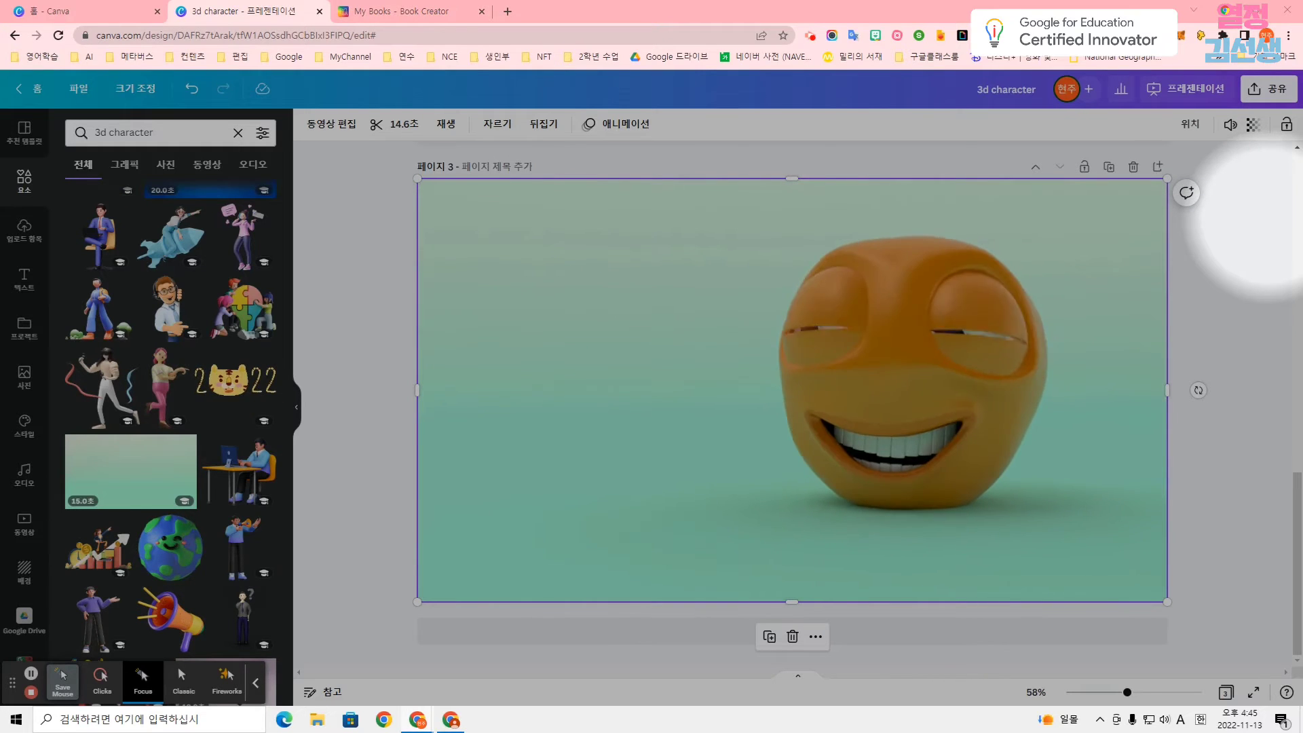
Add the two-line text "Are you interested in the examples of upcycling? Let me show you them!" near page 3's lower edge, without a trailing blank line.
left_click(25, 279)
left_click(204, 170)
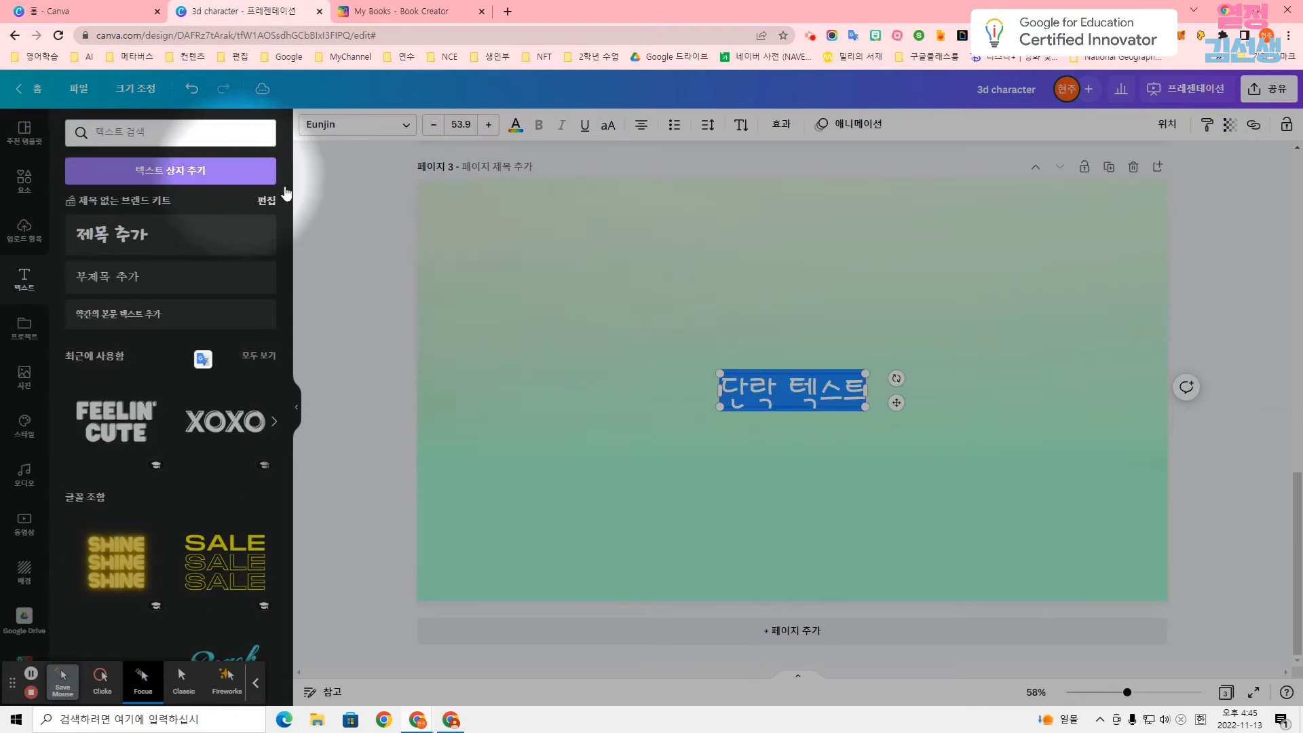
type("Are you interested in the examples of upcycling? Let me show you them!")
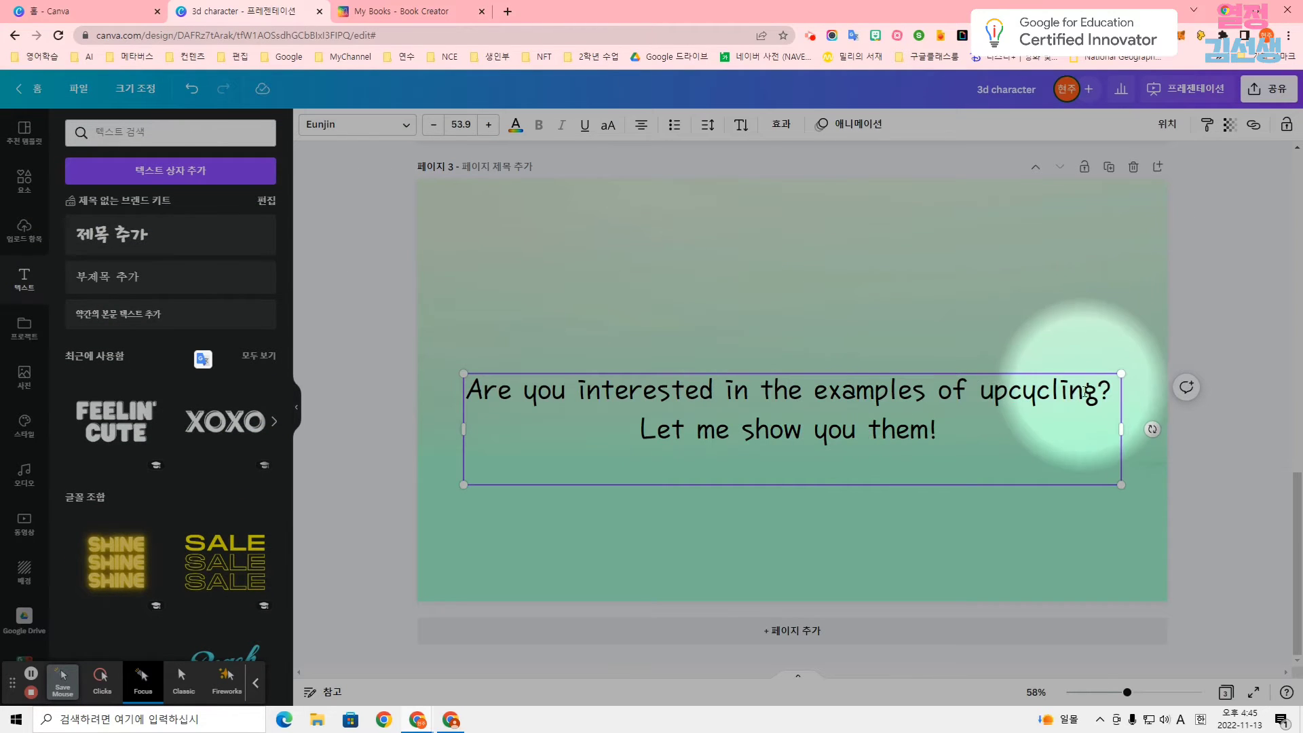
left_click_drag(1115, 426, 1127, 426)
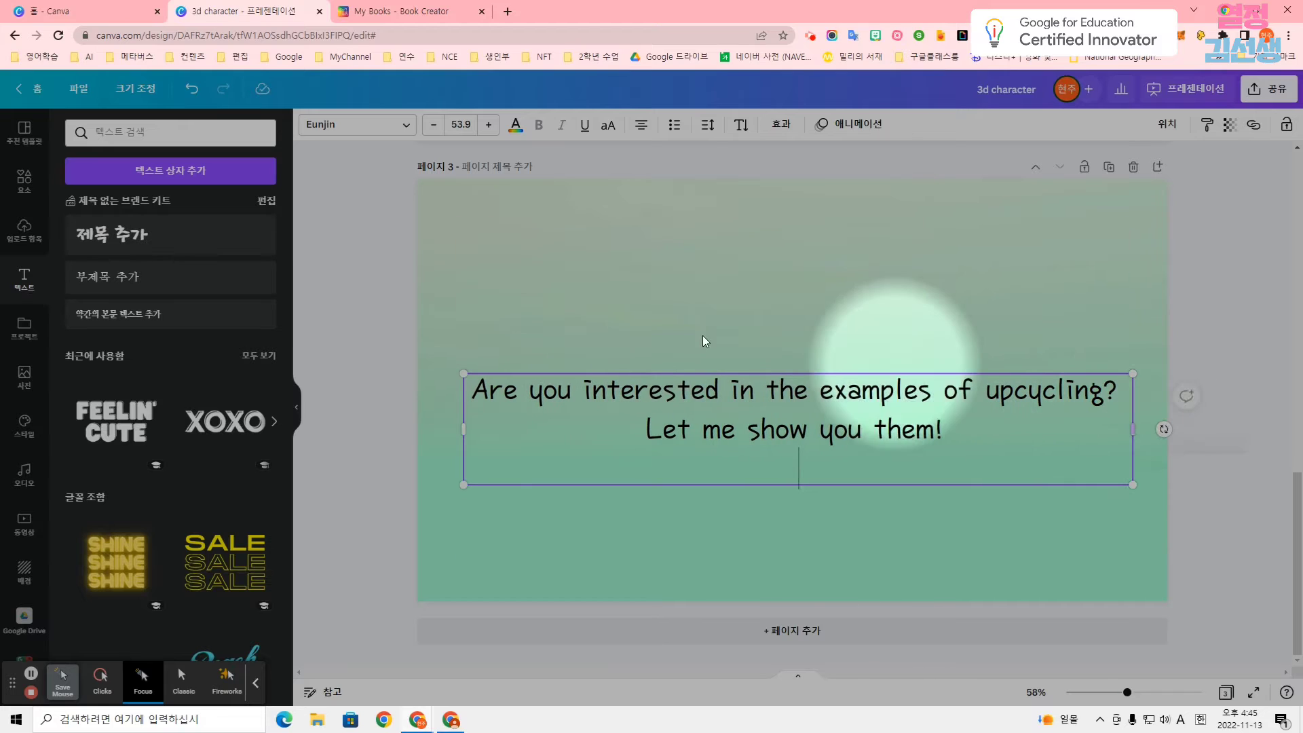
left_click_drag(698, 445, 704, 504)
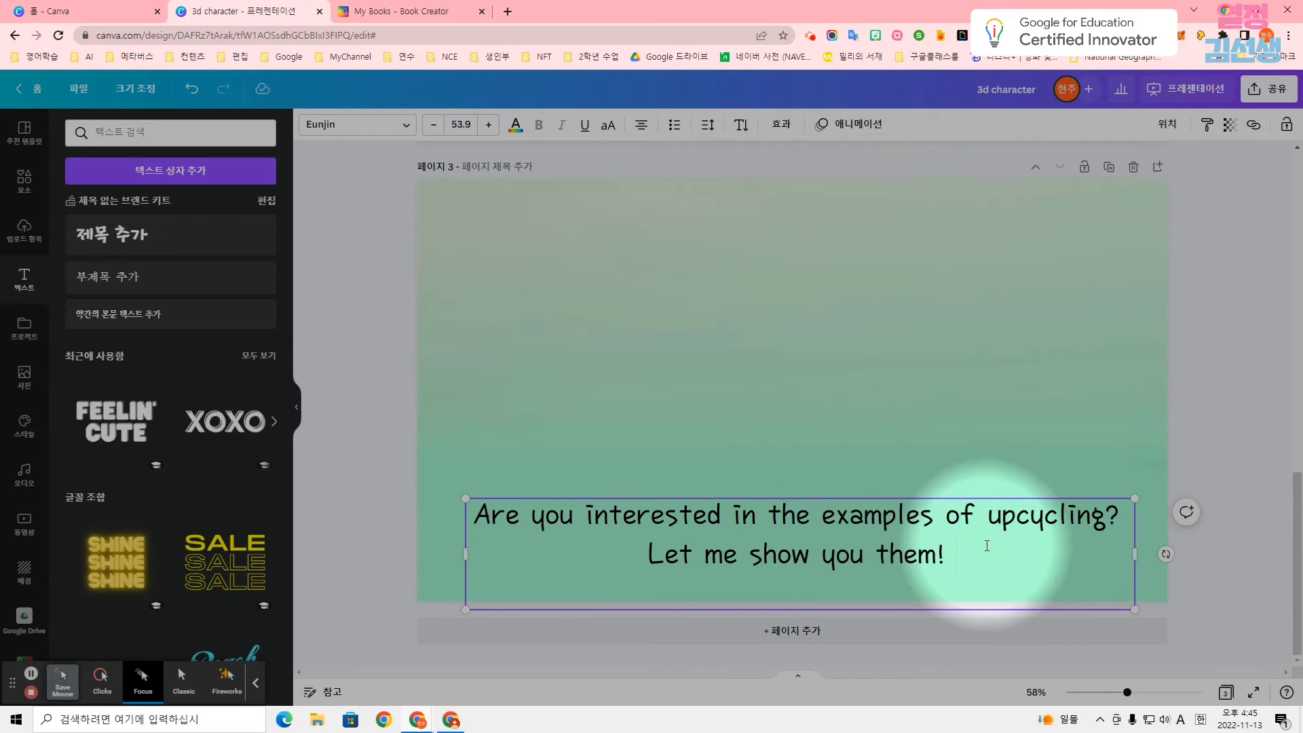
key("Delete")
left_click(1201, 401)
left_click(839, 531)
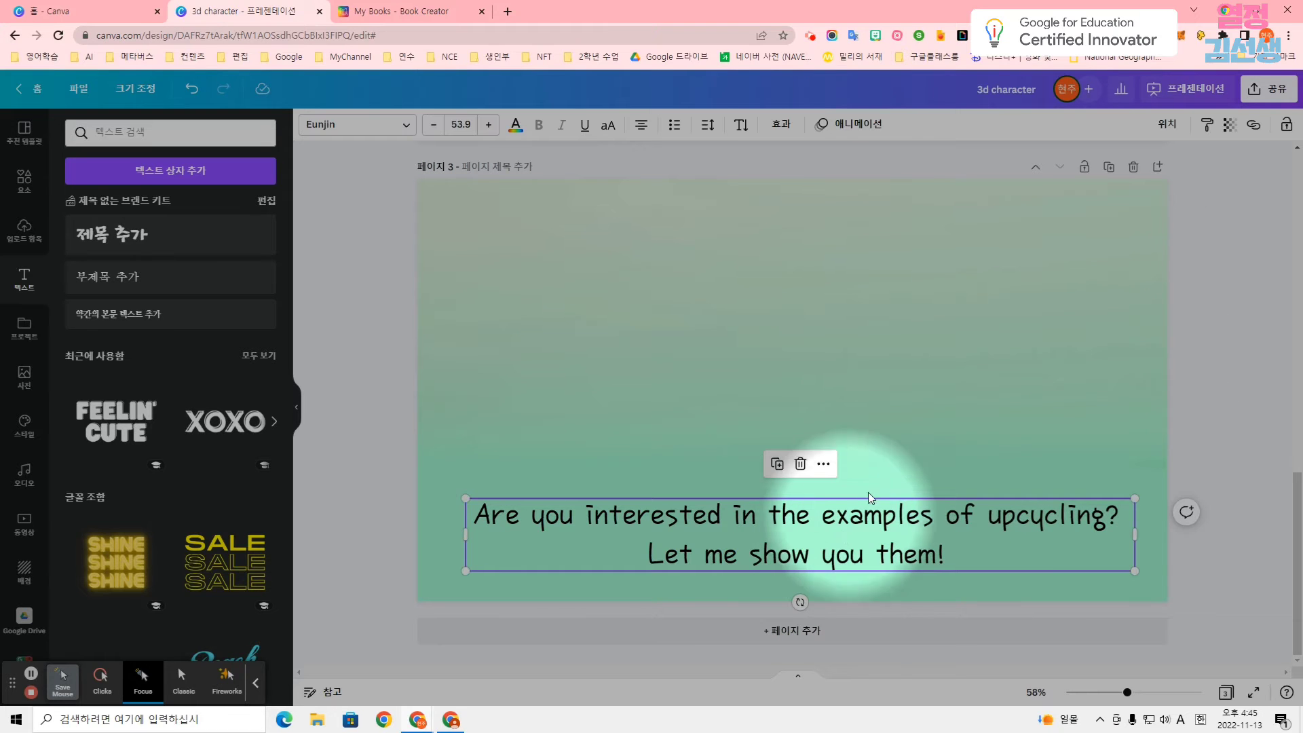
Try the 파노라마 and 떠오르기 animations on page 3's text box and apply 페이드 on entry.
left_click(854, 125)
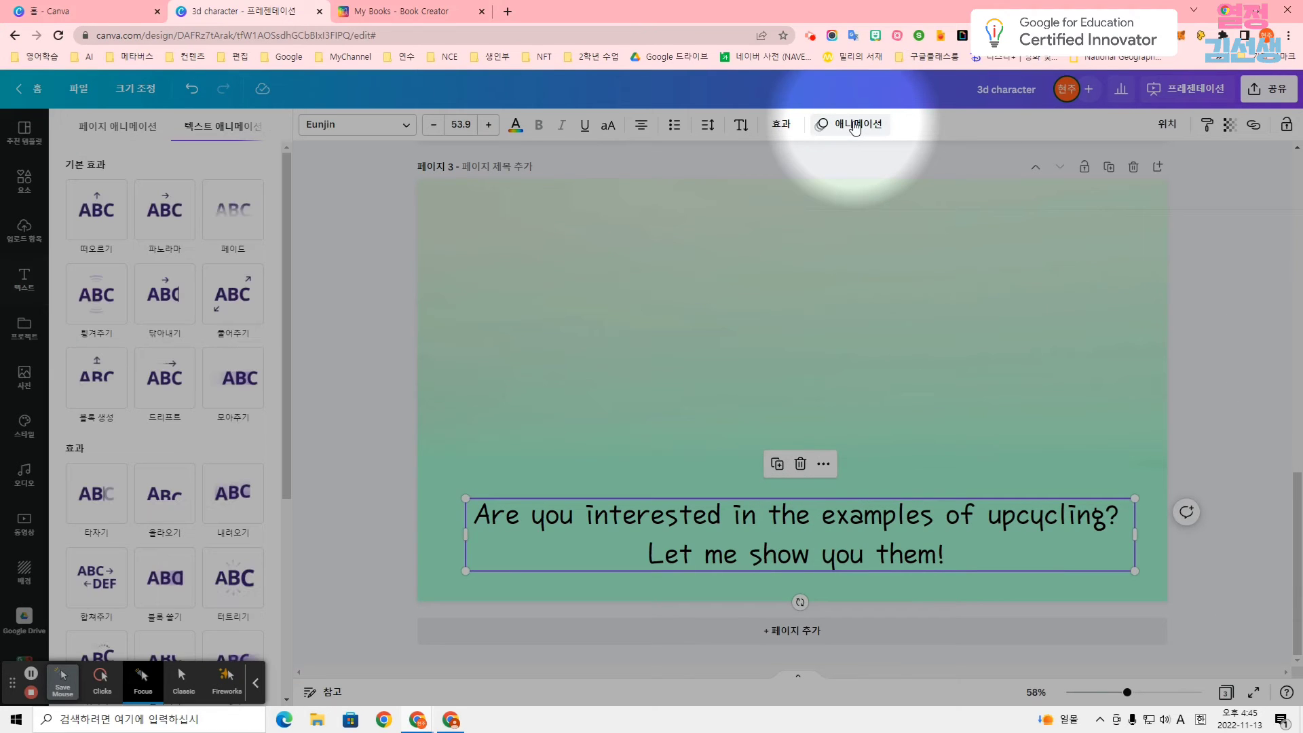
left_click(168, 215)
left_click(97, 214)
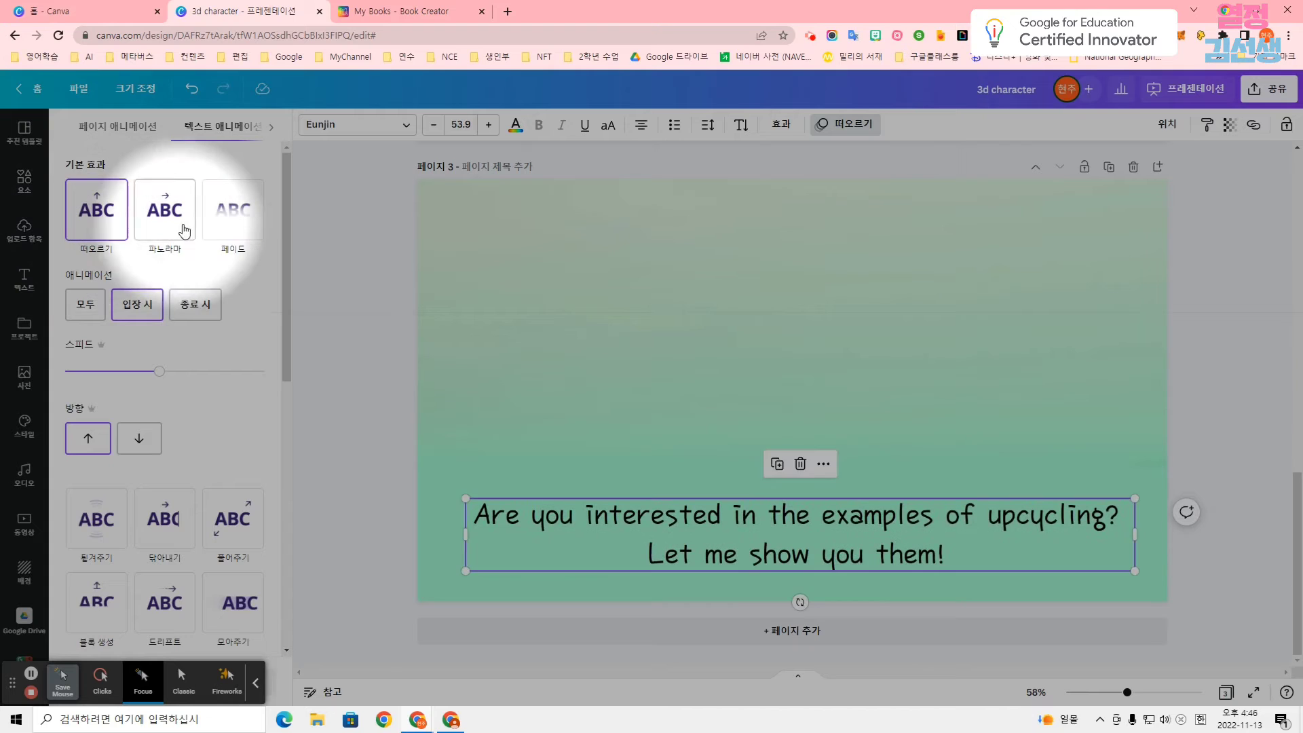
left_click(229, 227)
scroll(218, 306, "down", 3)
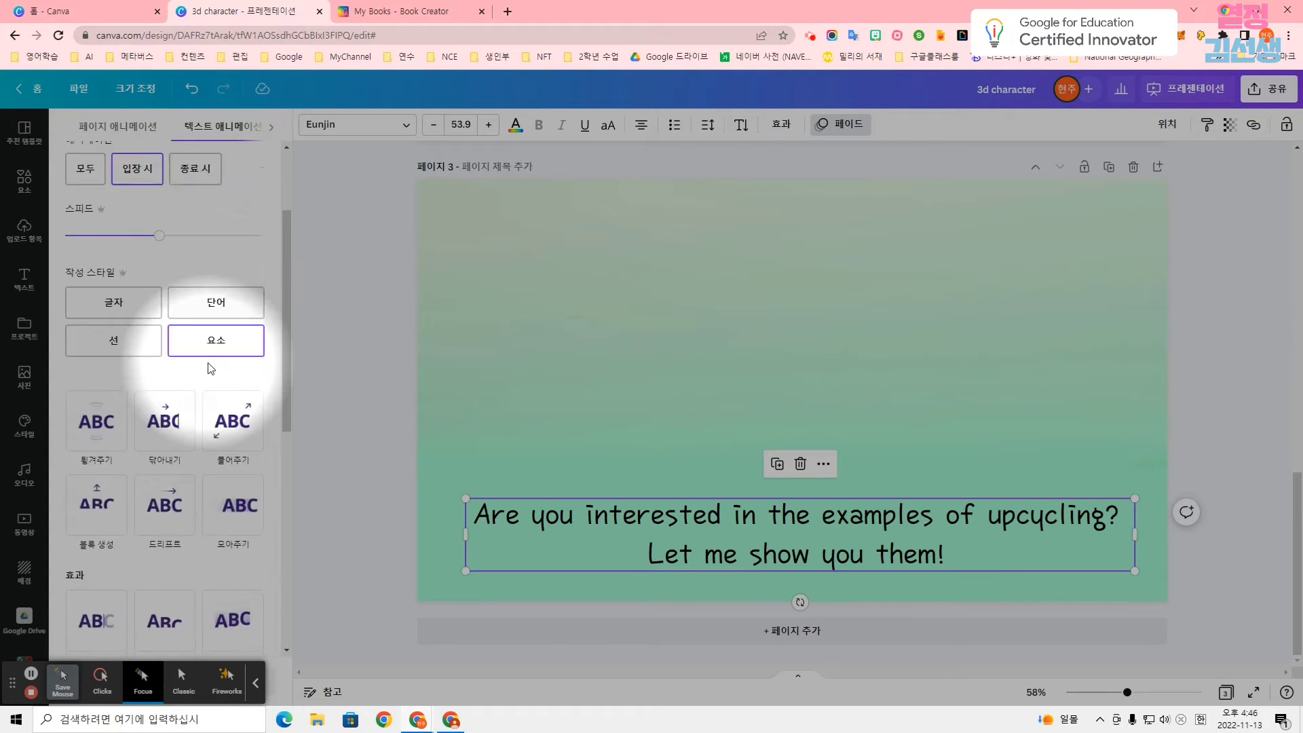
left_click(165, 352)
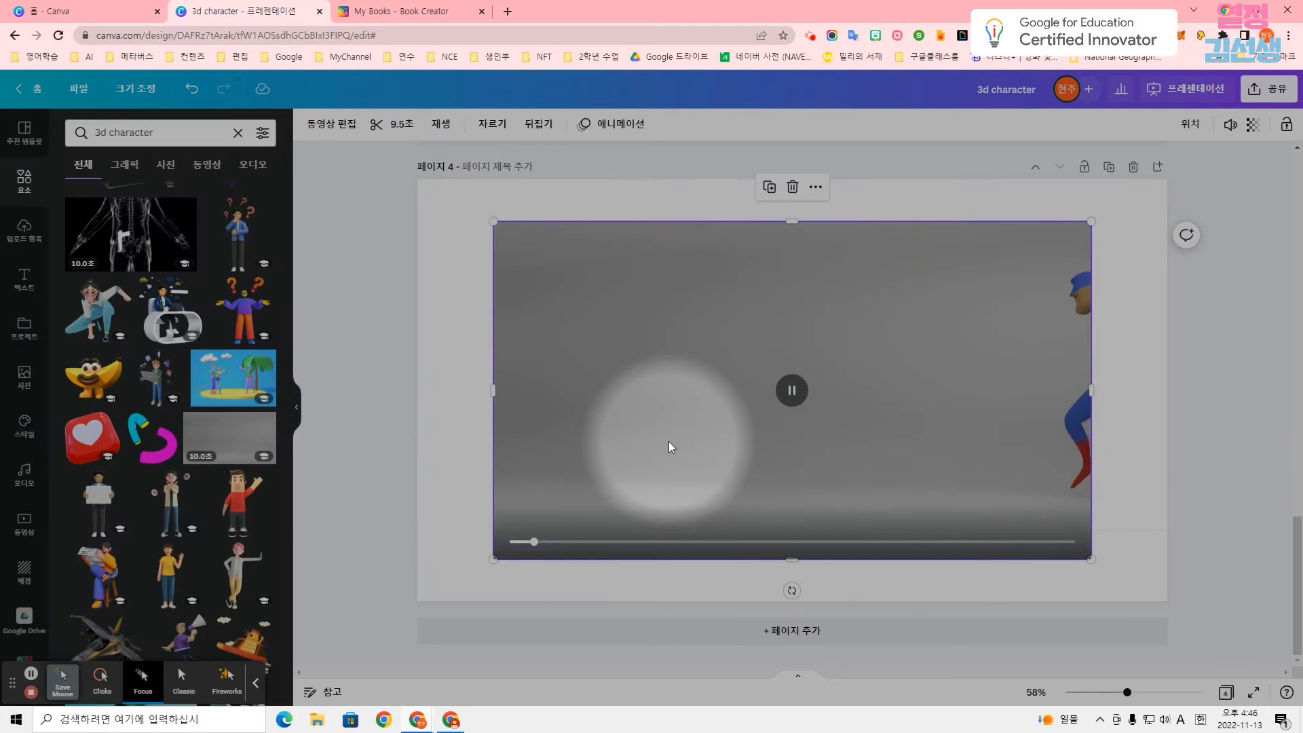
Enlarge the grey-background 3D character video to fill page 4.
left_click_drag(541, 542, 417, 602)
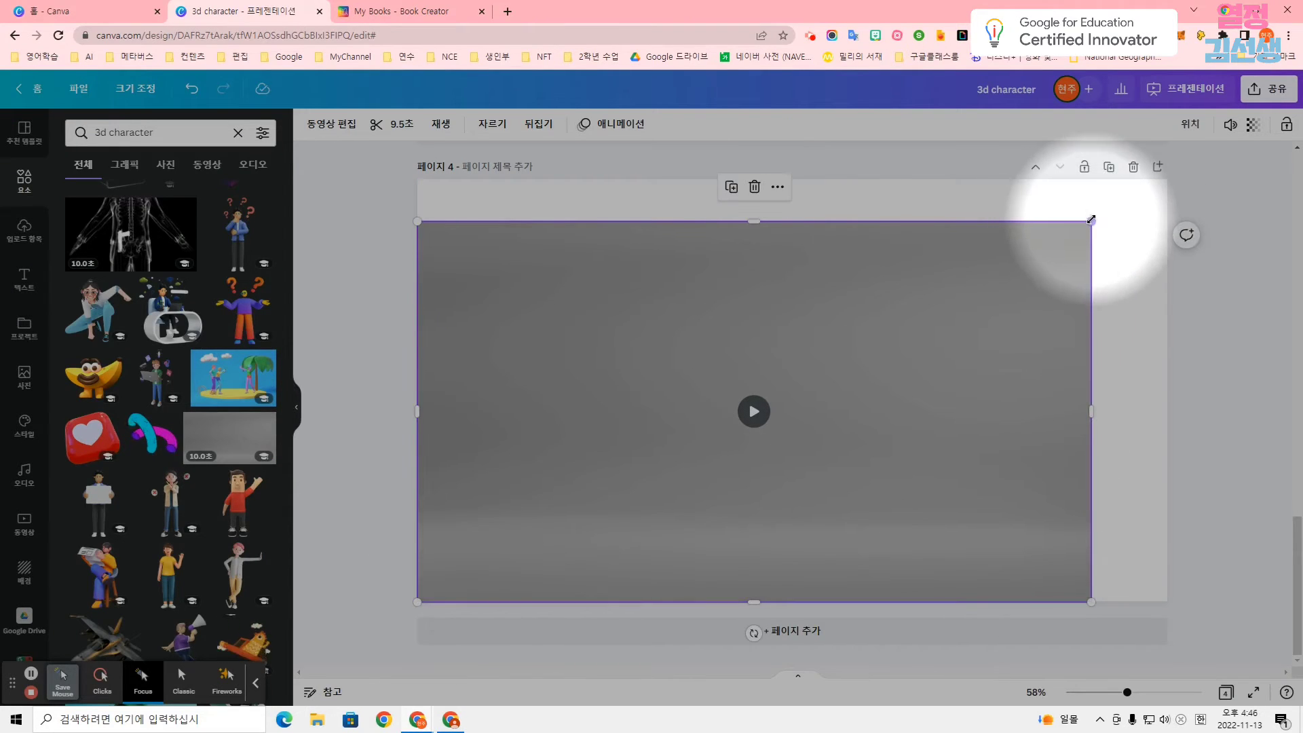
left_click_drag(1090, 220, 1179, 172)
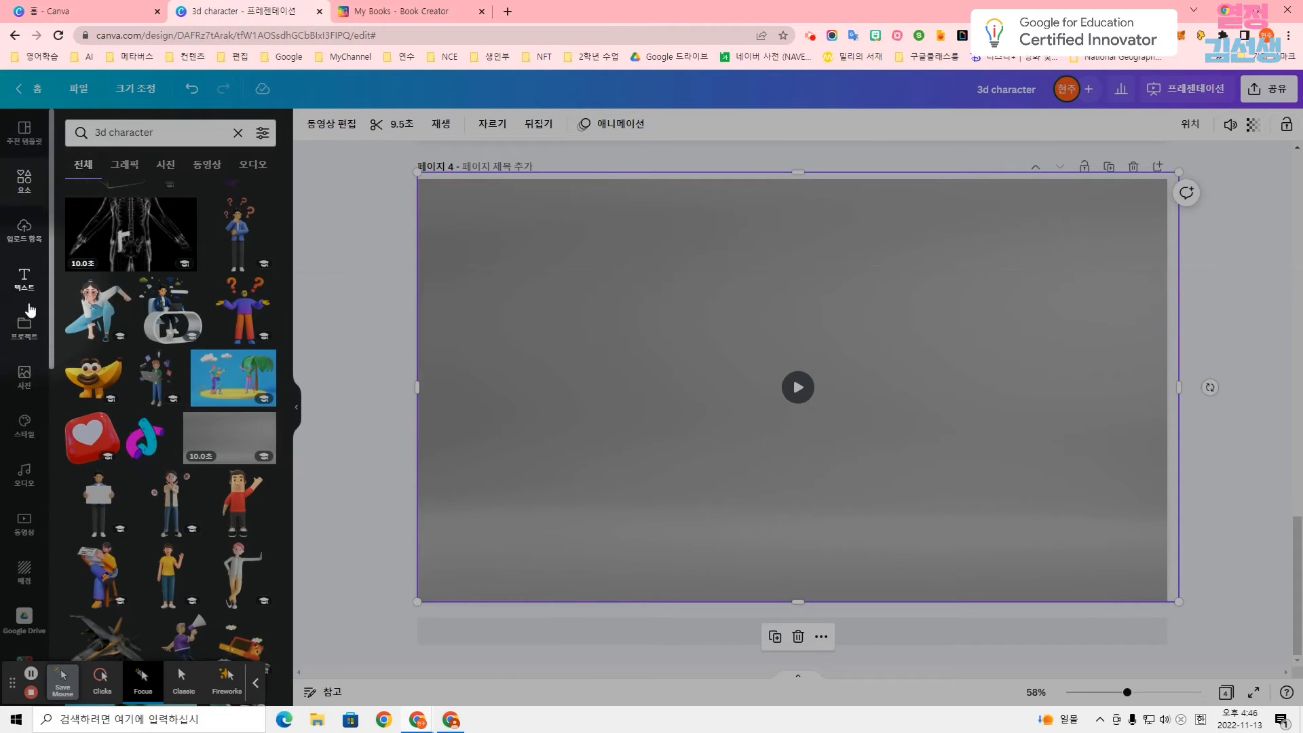
Add a text box to page 4 and place it in the page's upper-left area.
left_click(25, 283)
left_click(204, 173)
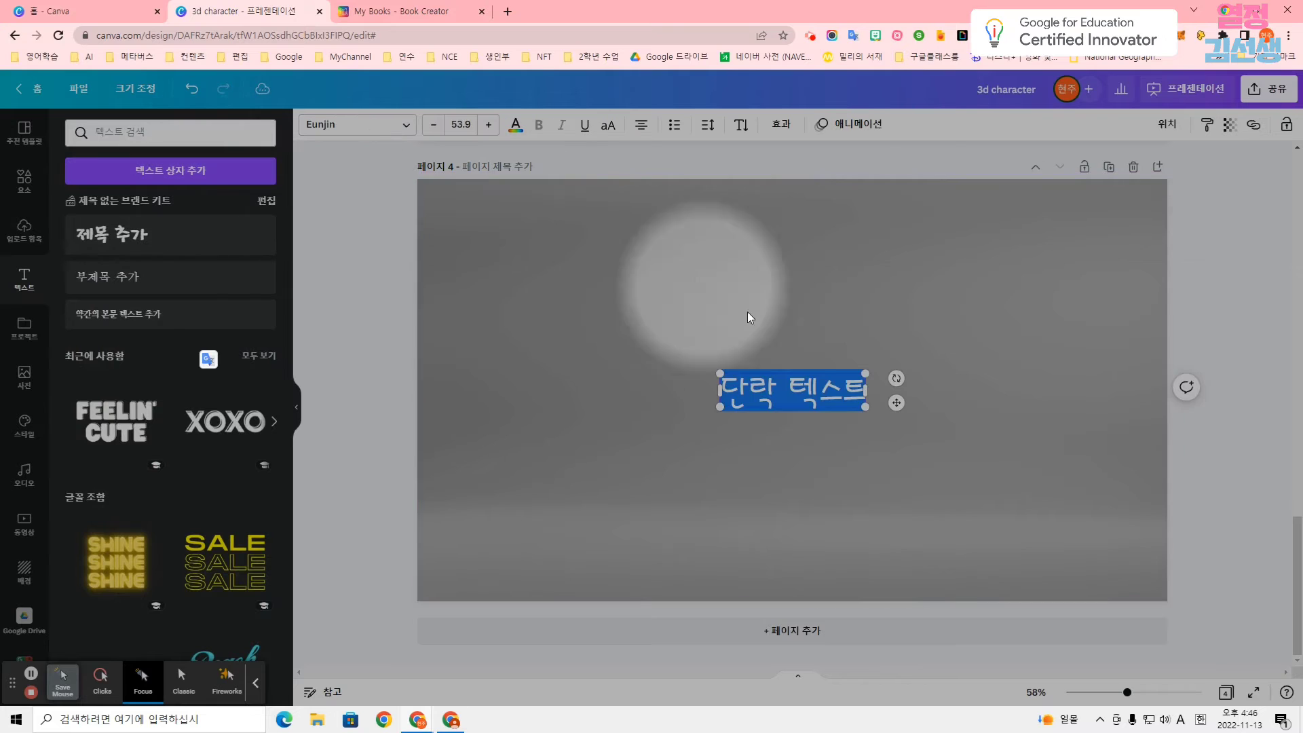
left_click_drag(798, 367, 523, 219)
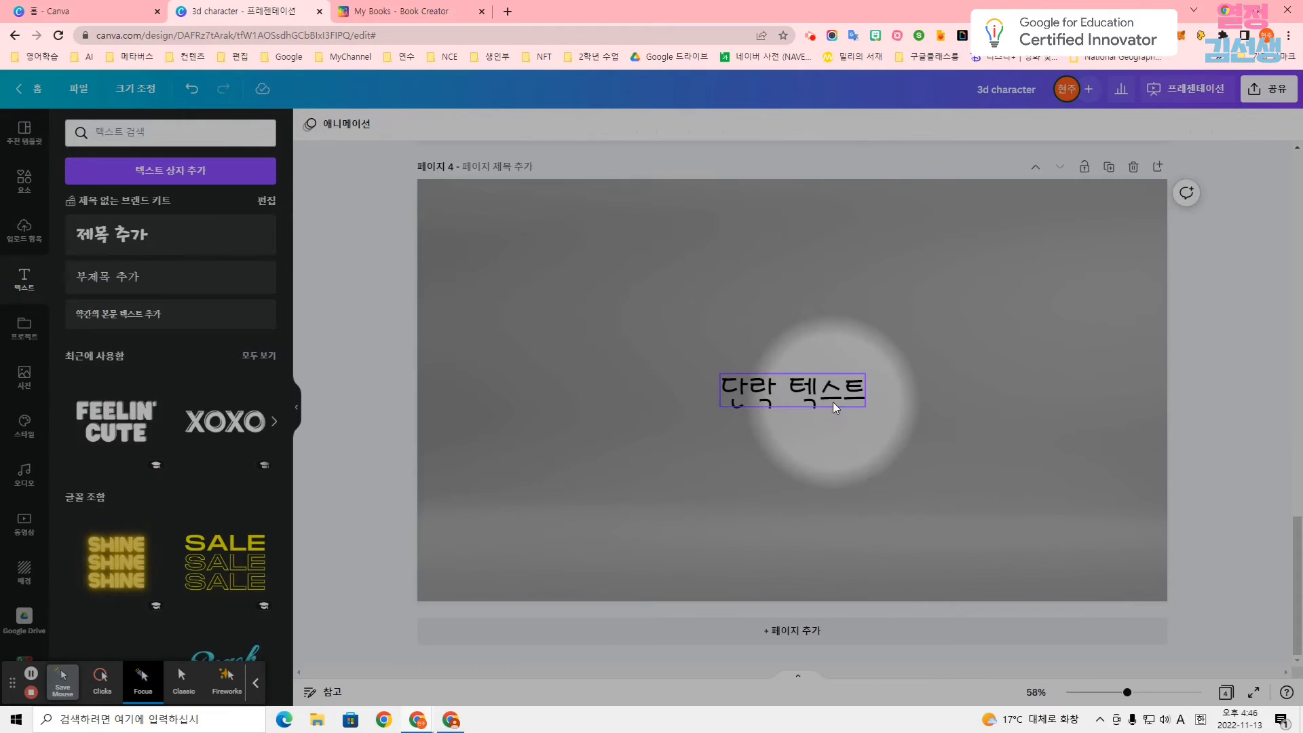
left_click_drag(832, 402, 569, 233)
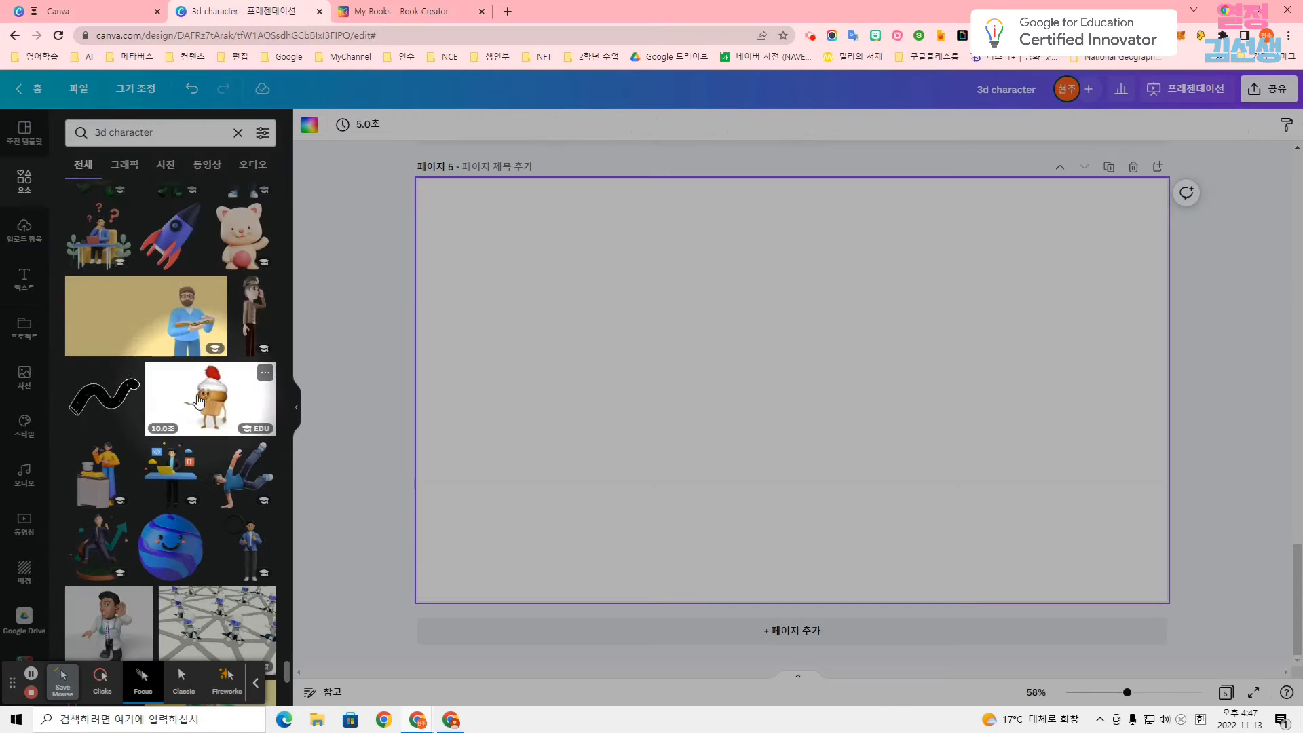
Insert the 10-second strawberry cupcake character video on page 5 and enlarge it to fill the page.
left_click(199, 401)
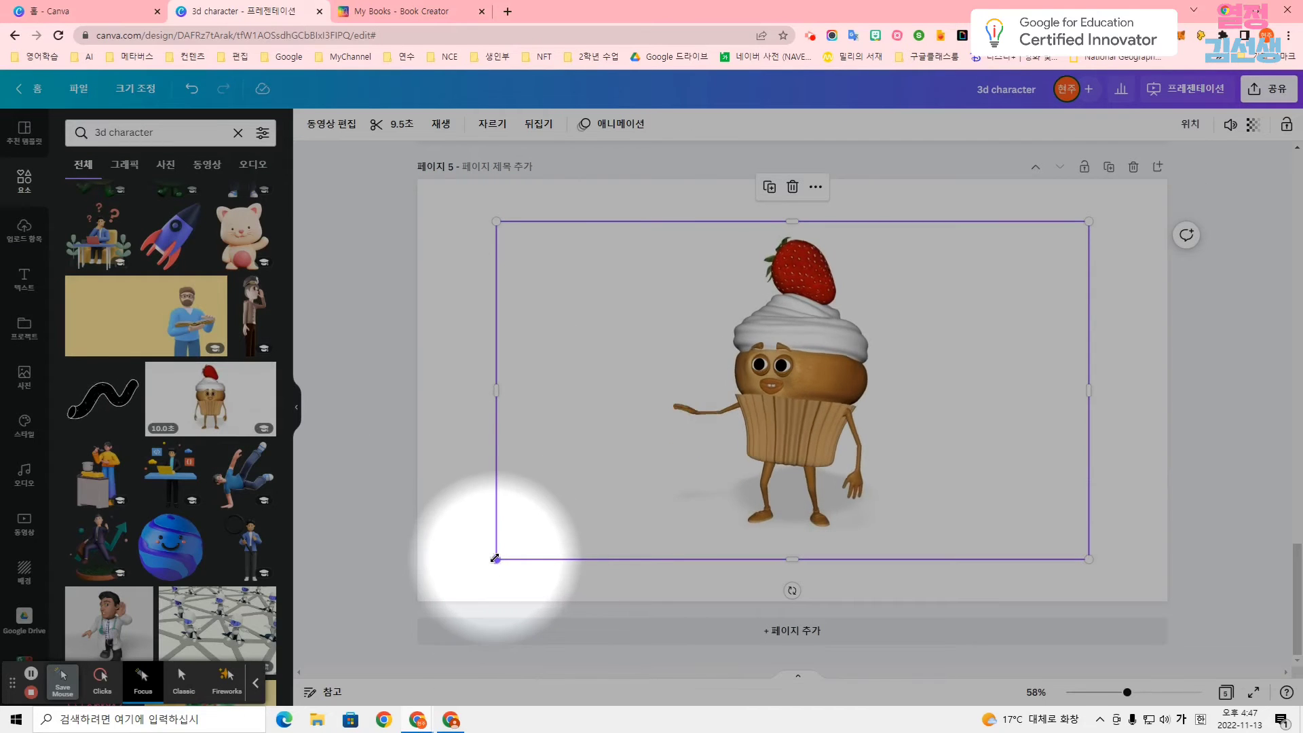
left_click_drag(496, 560, 407, 604)
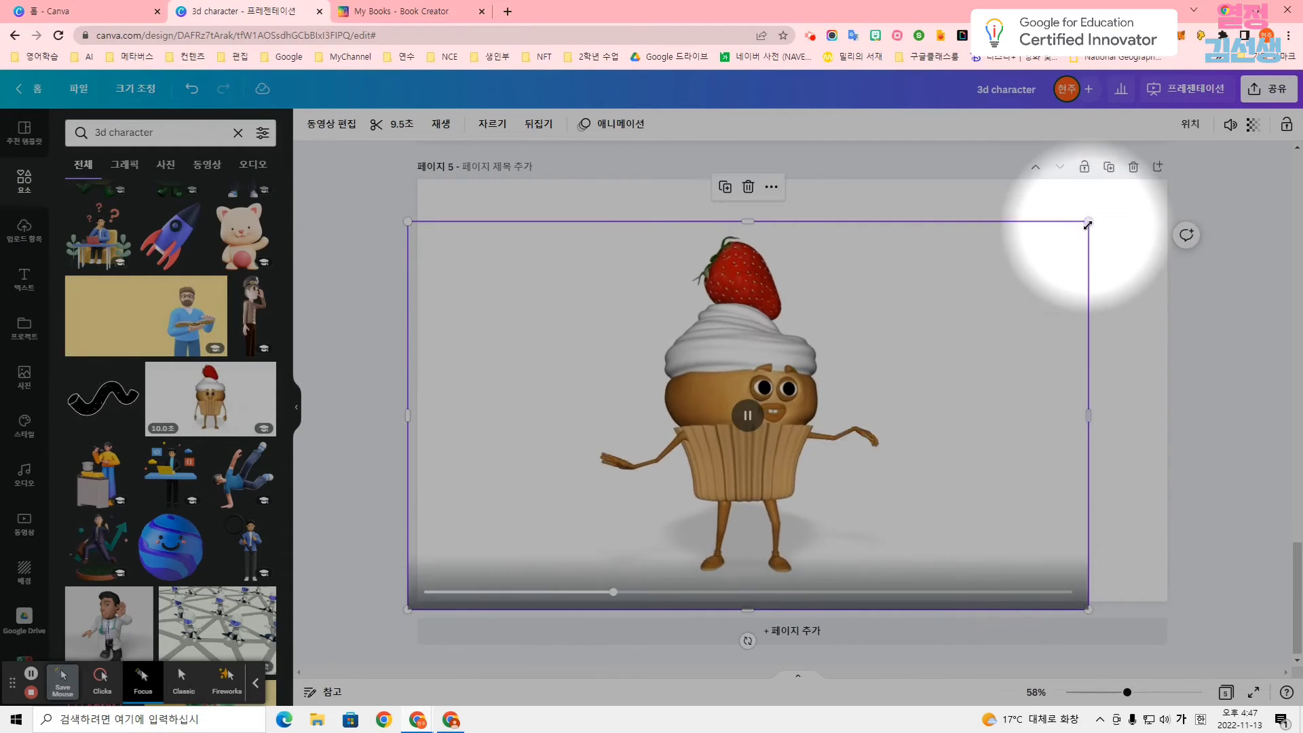
left_click_drag(1082, 224, 1169, 177)
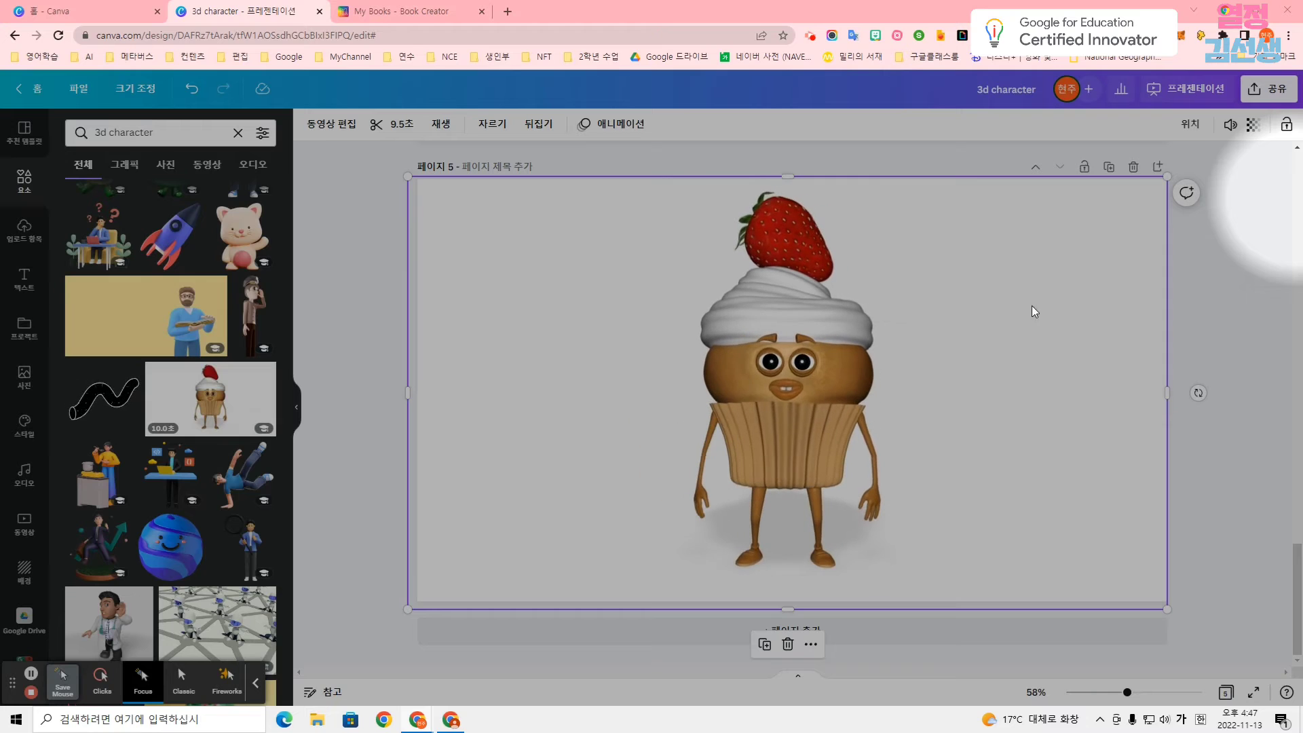
Add "Upcycling products show people that old materials can be useful in new ways." as a narrow text box in page 5's upper-left corner, at font size 35.9.
left_click(24, 278)
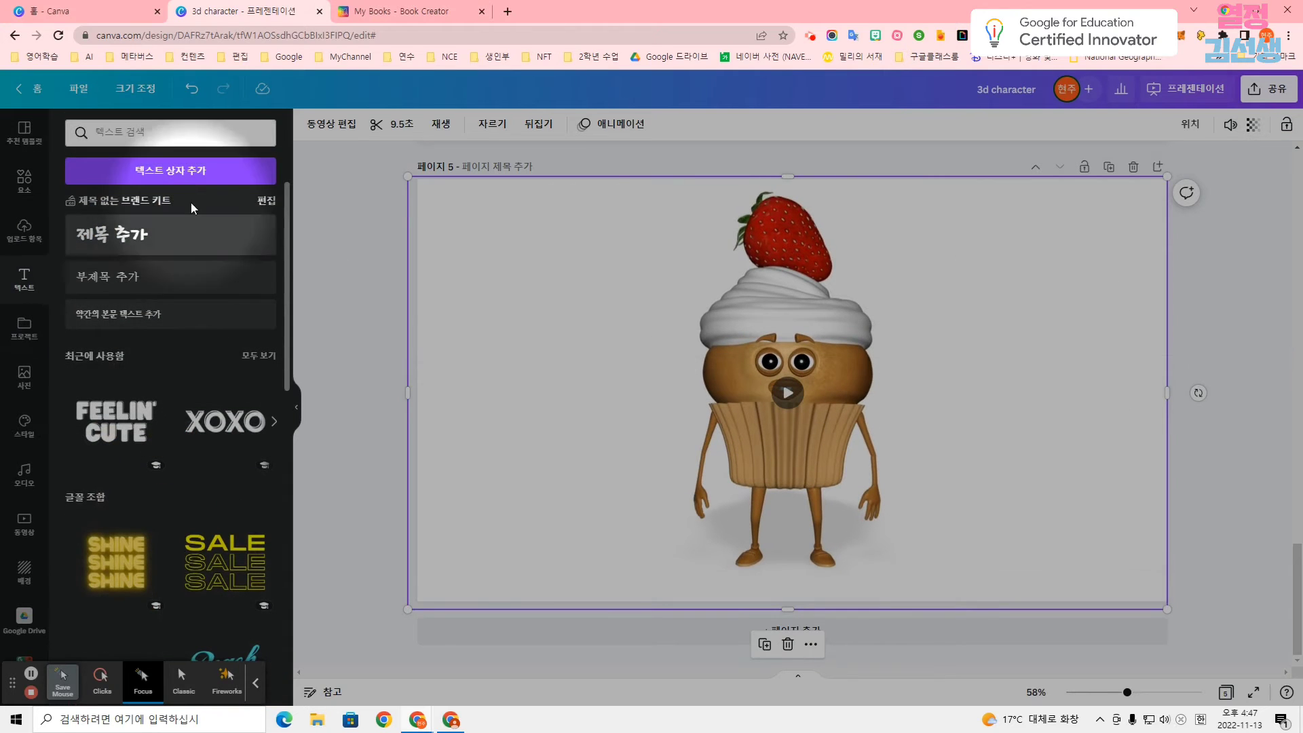
left_click(177, 170)
key("ctrl+v")
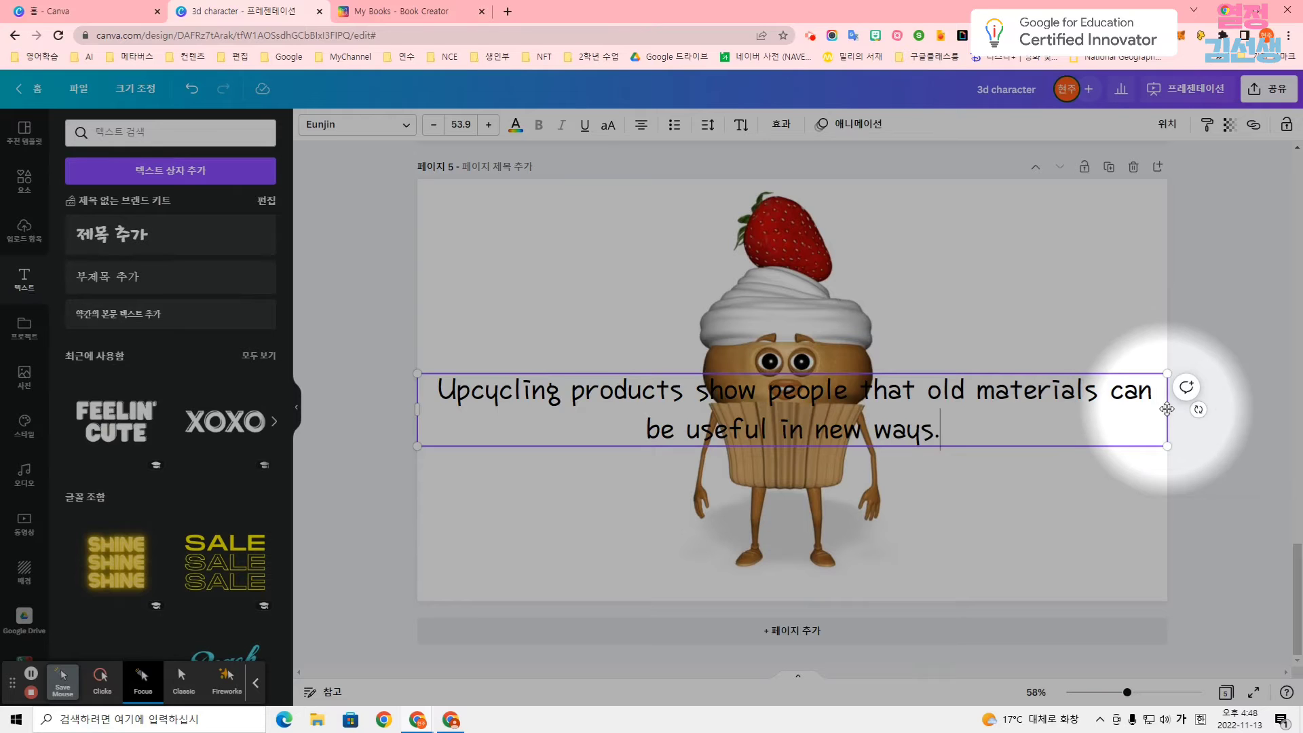
left_click_drag(1167, 409, 619, 417)
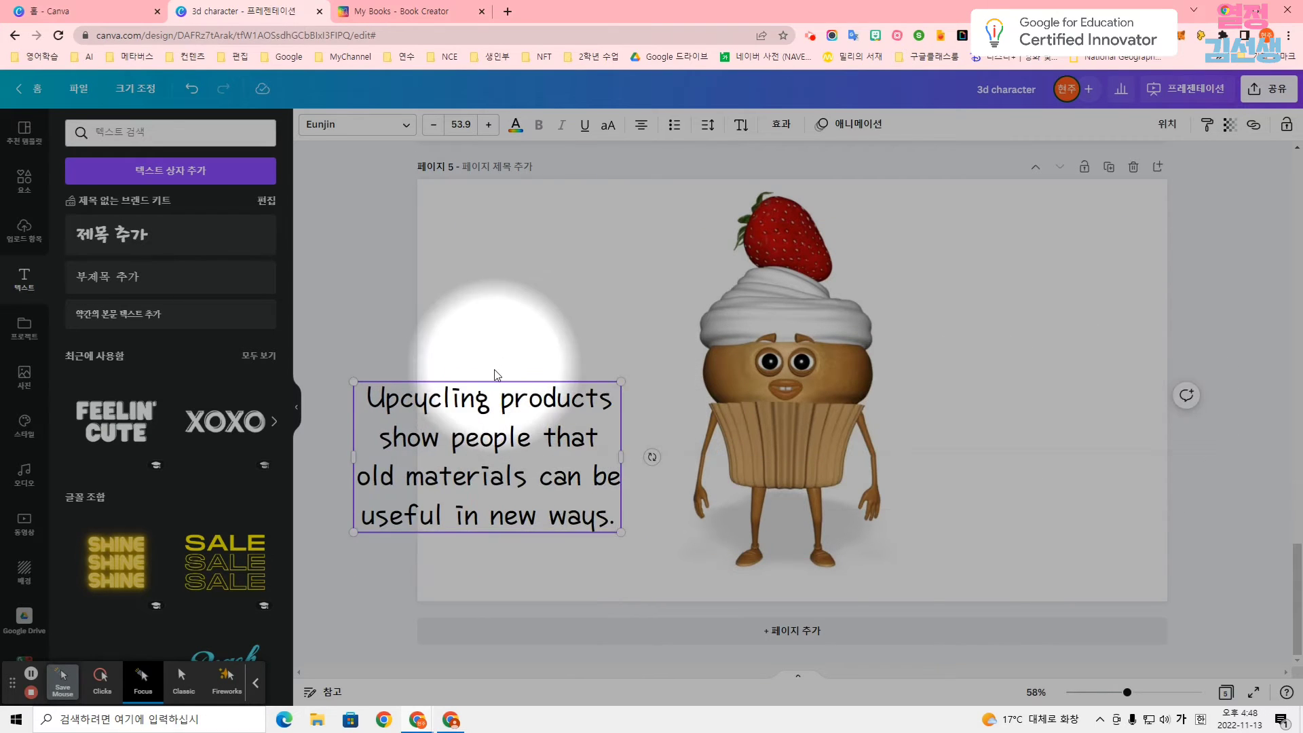
left_click_drag(502, 373, 573, 187)
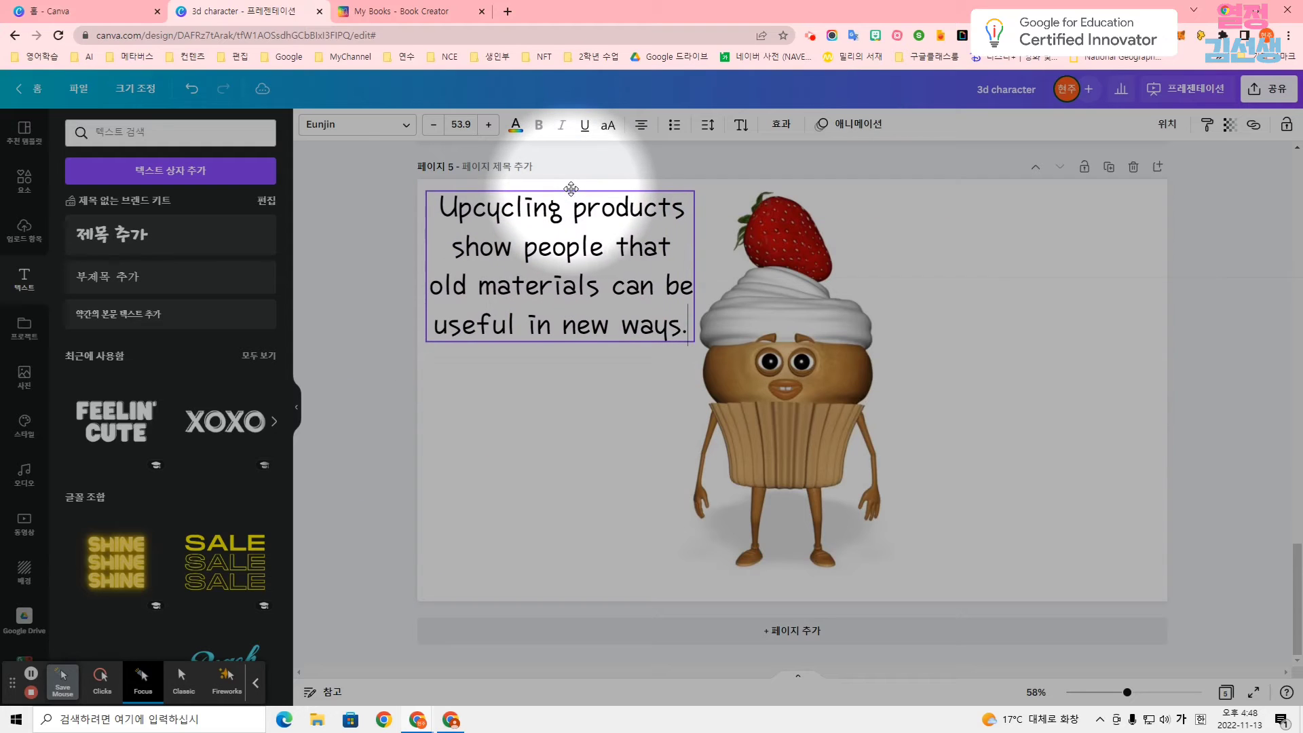
left_click(430, 131)
left_click(430, 131)
left_click(430, 131)
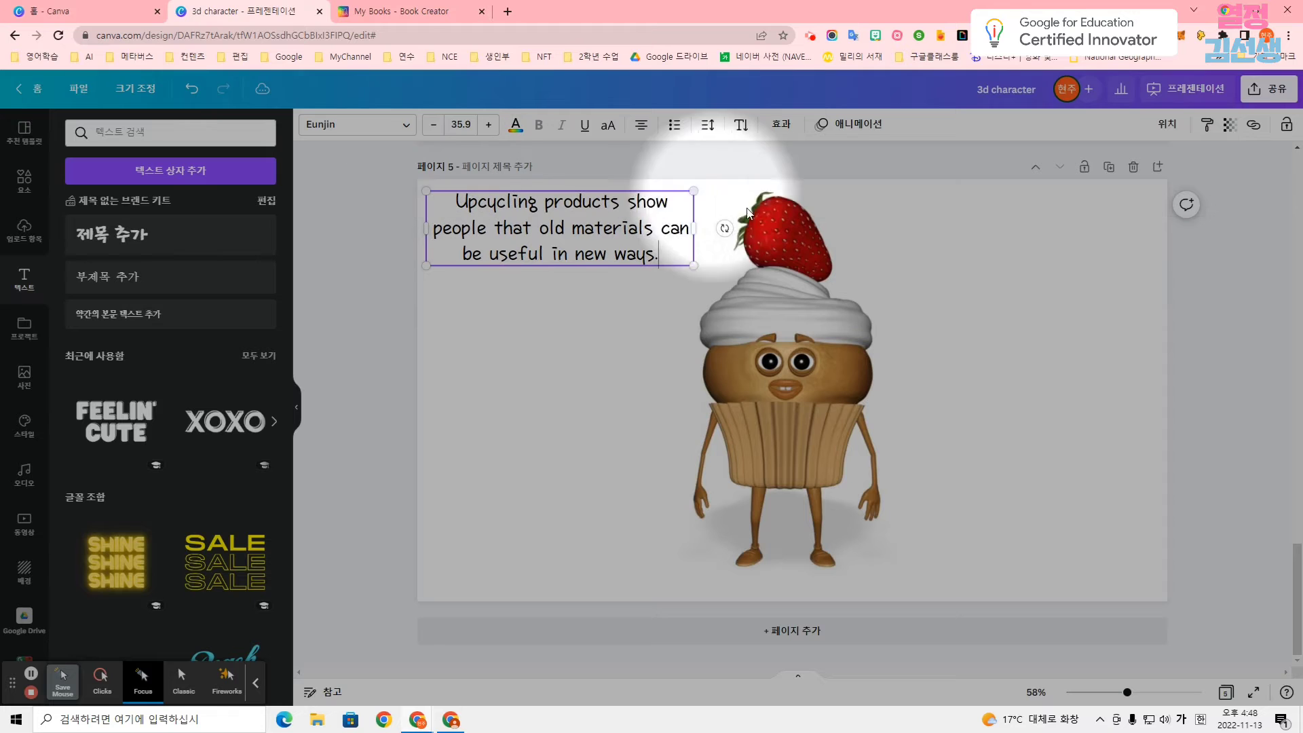
left_click(882, 245)
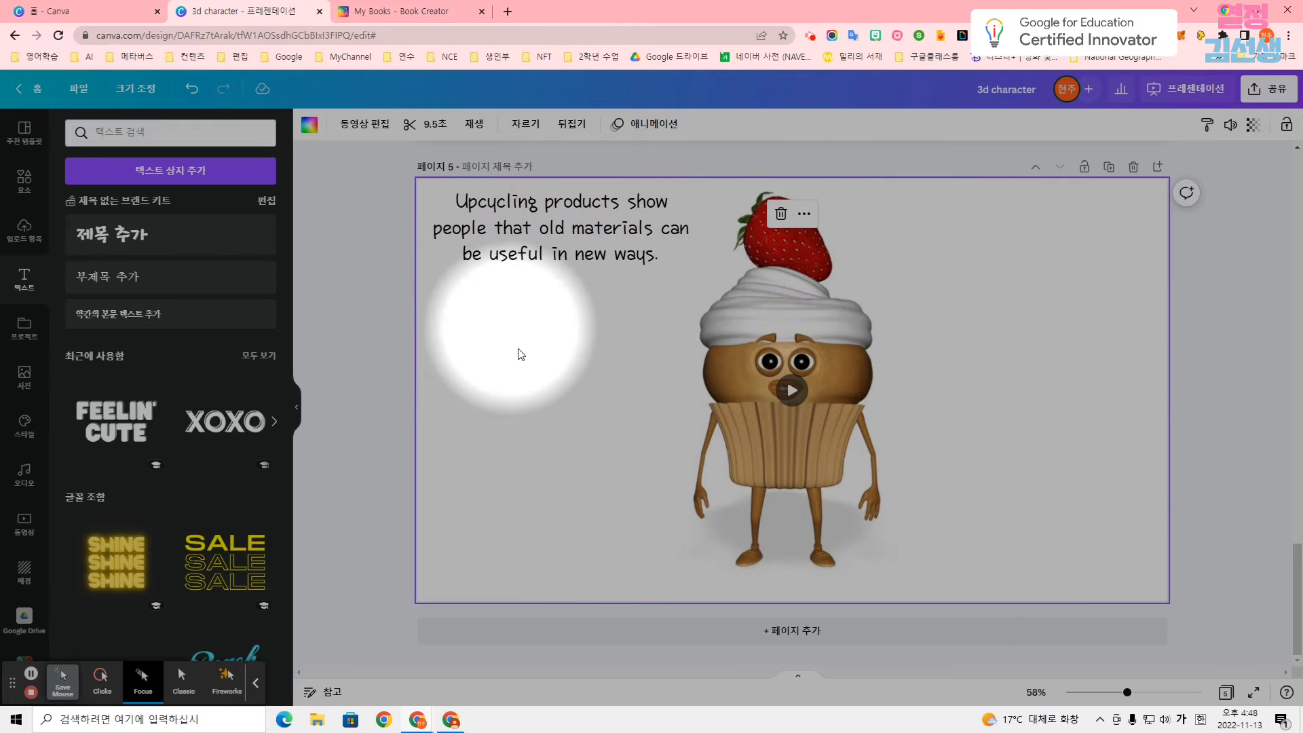
Return to page 1 and add the audio track Safety Net from the 밝은 category as background music.
scroll(958, 437, "up", 19)
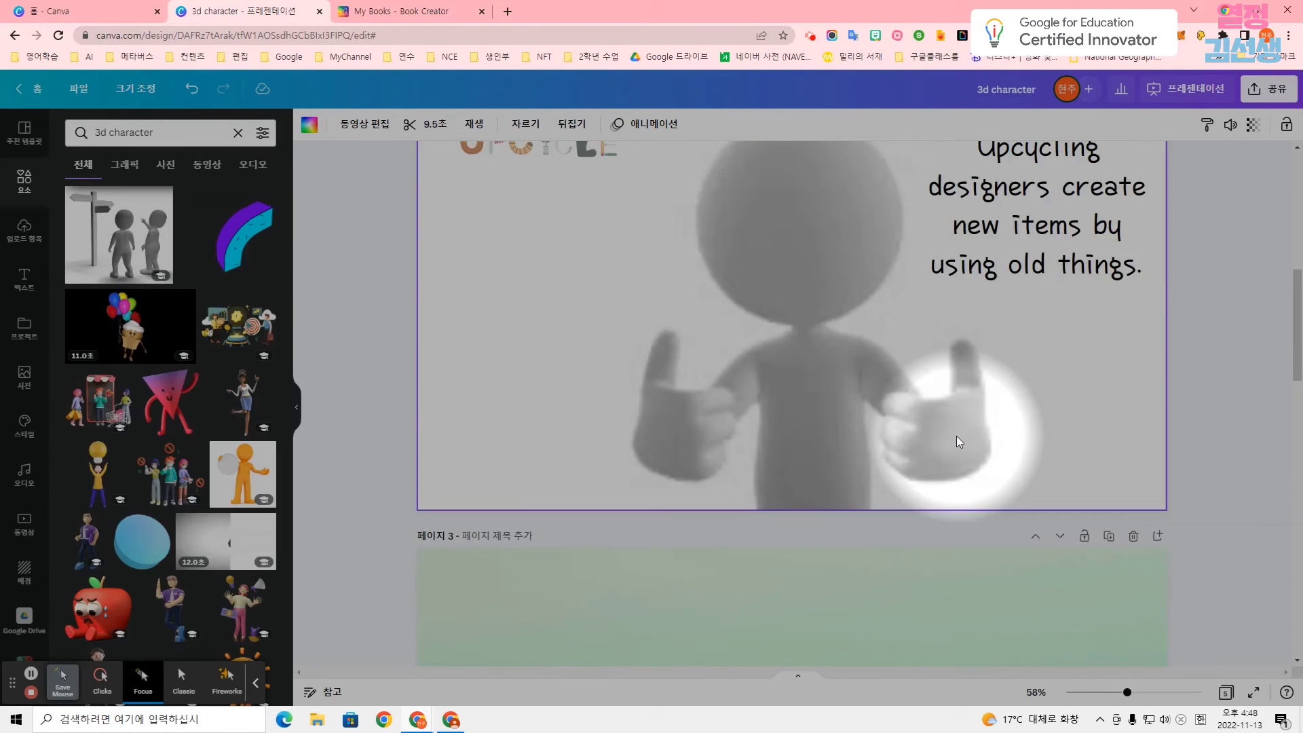
scroll(955, 435, "up", 7)
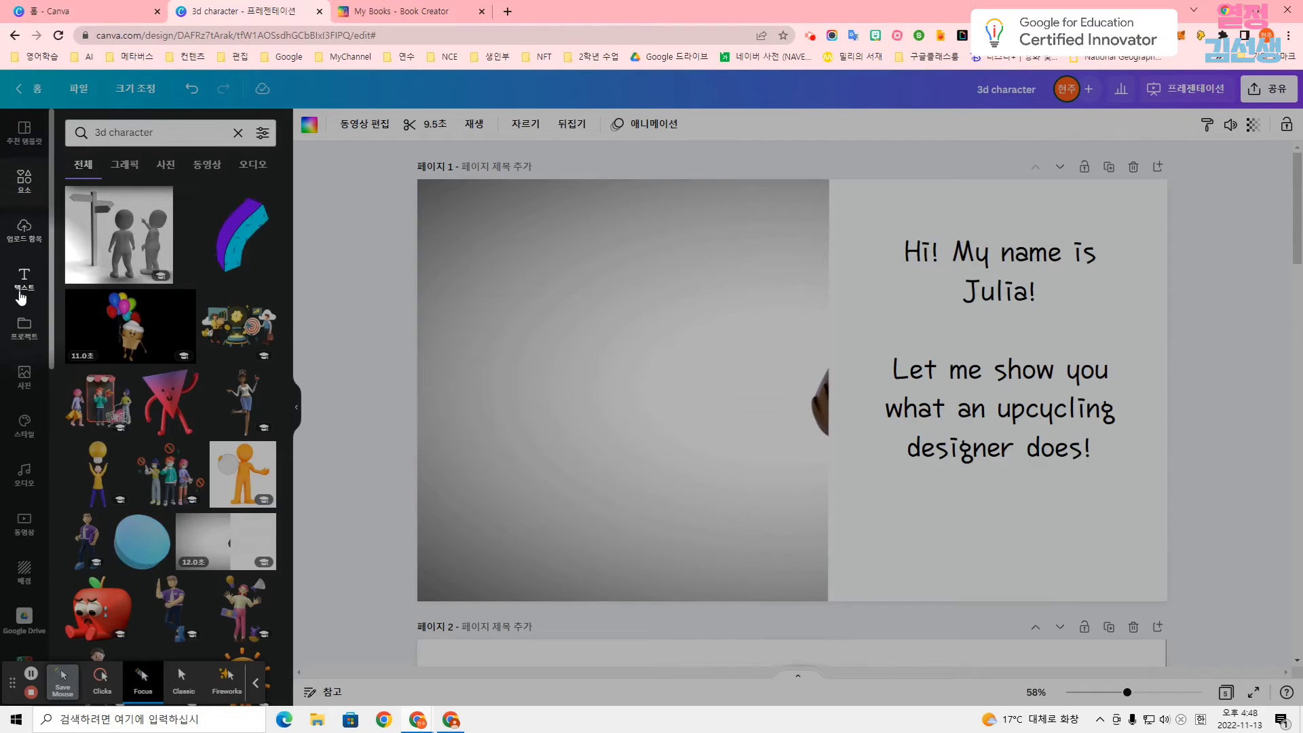
left_click(23, 475)
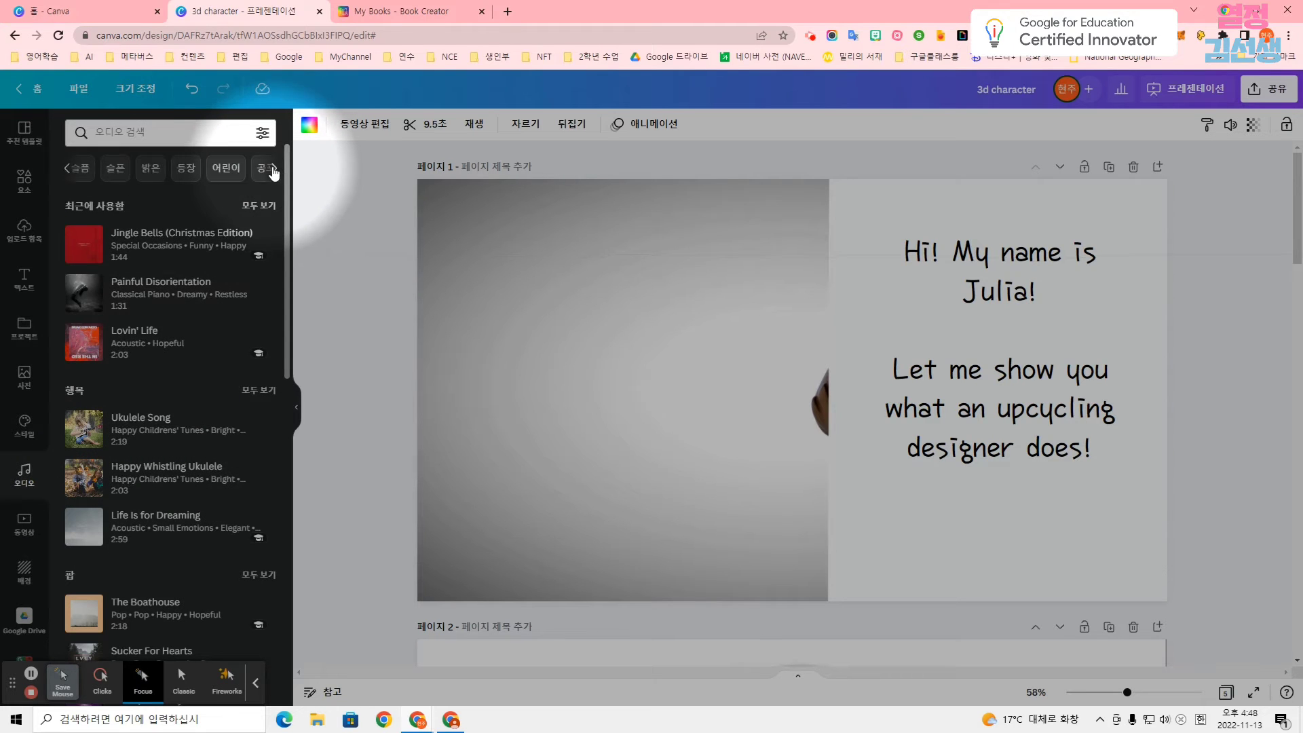
left_click(151, 168)
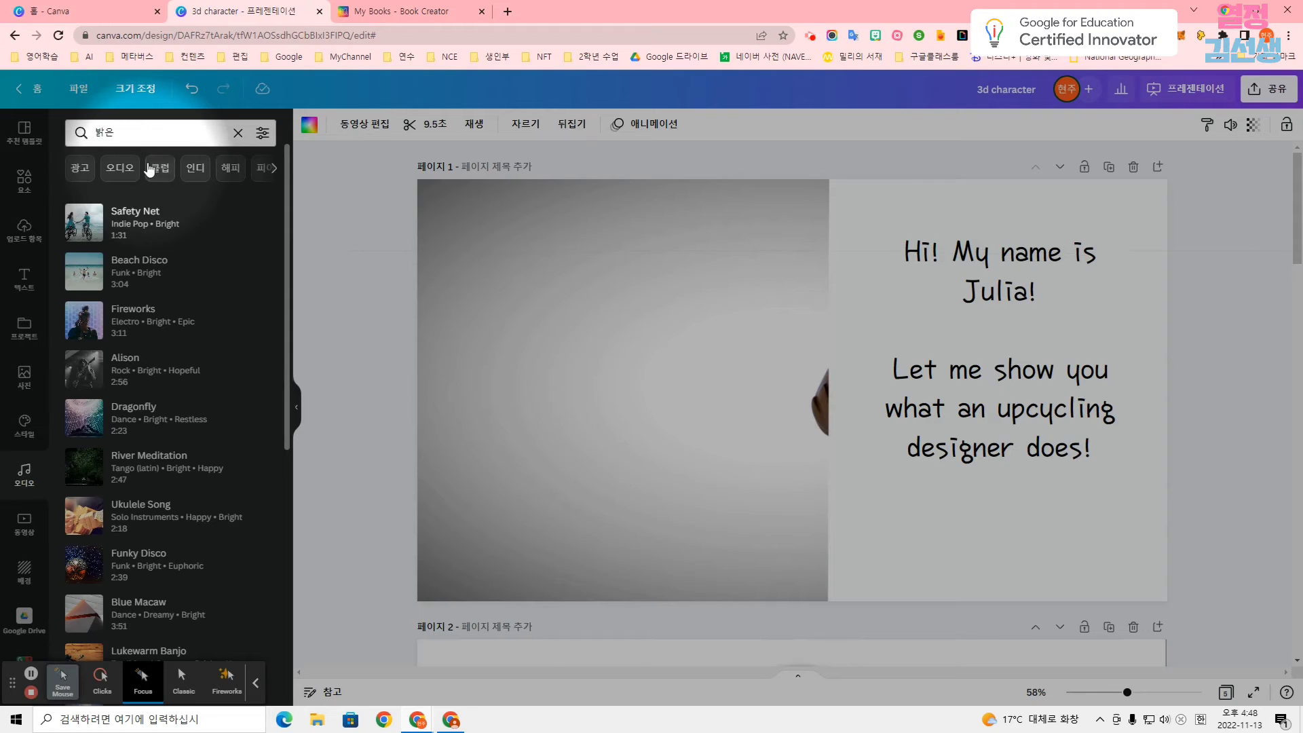
left_click(115, 232)
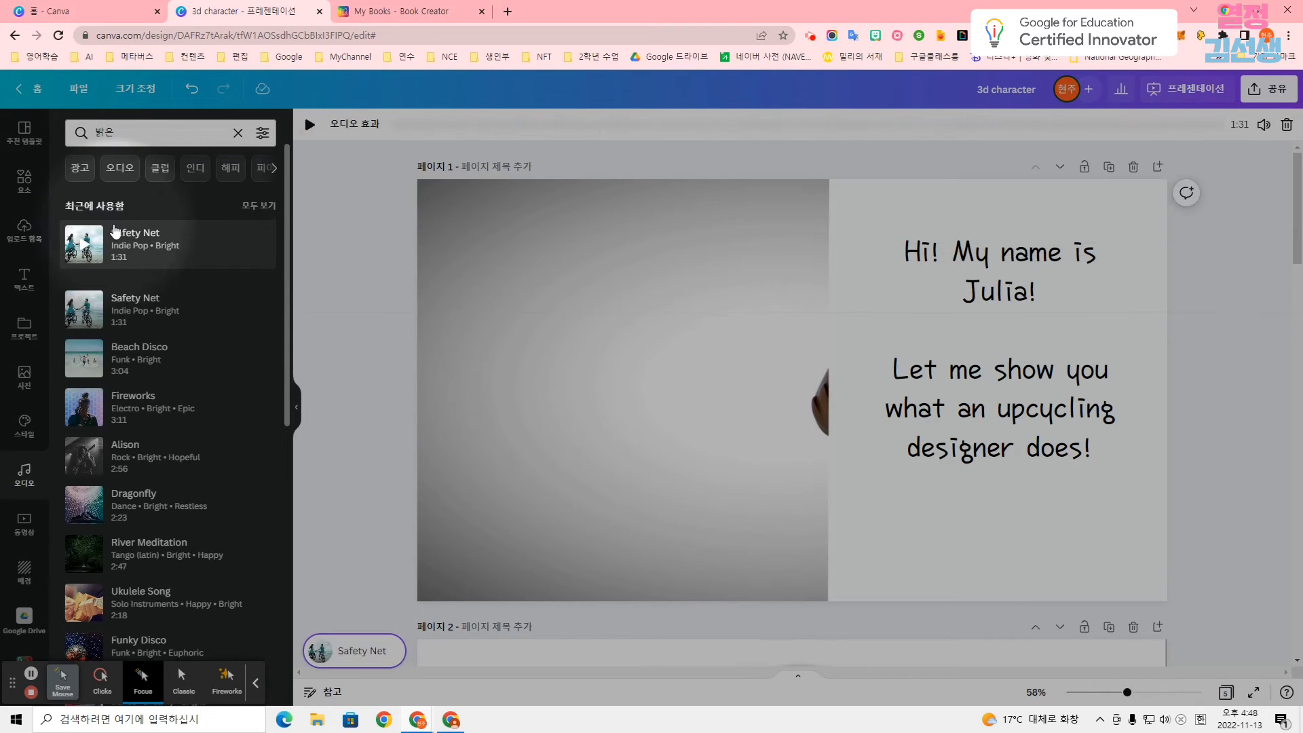
Play the Safety Net track and lower its volume to 10.
left_click(309, 123)
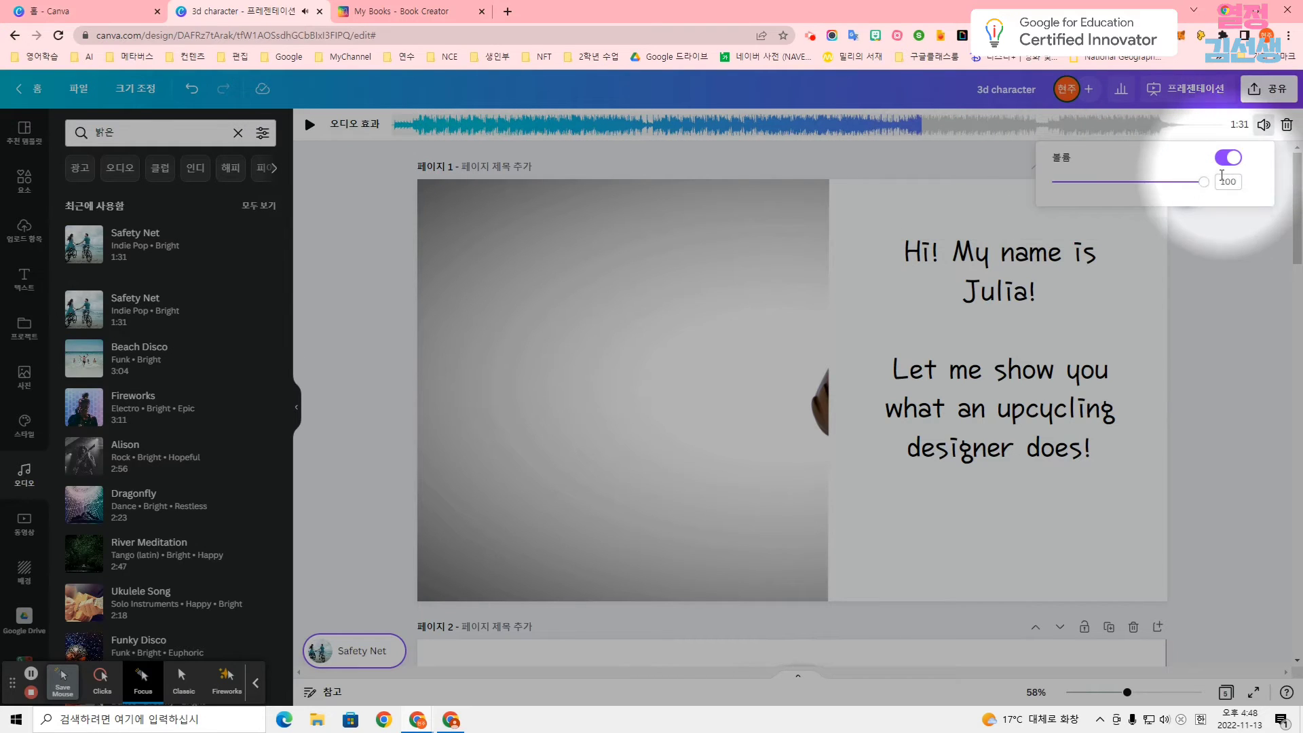
left_click_drag(1199, 182, 1079, 190)
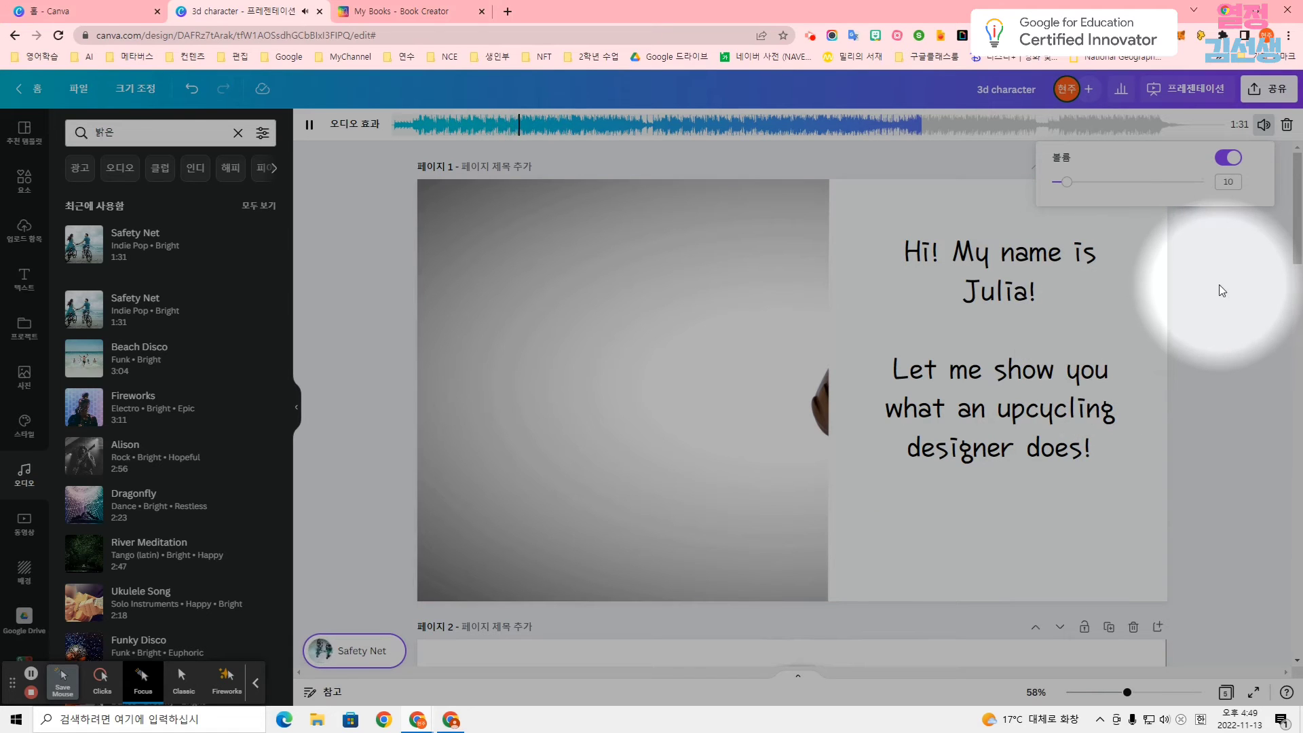
left_click(1150, 270)
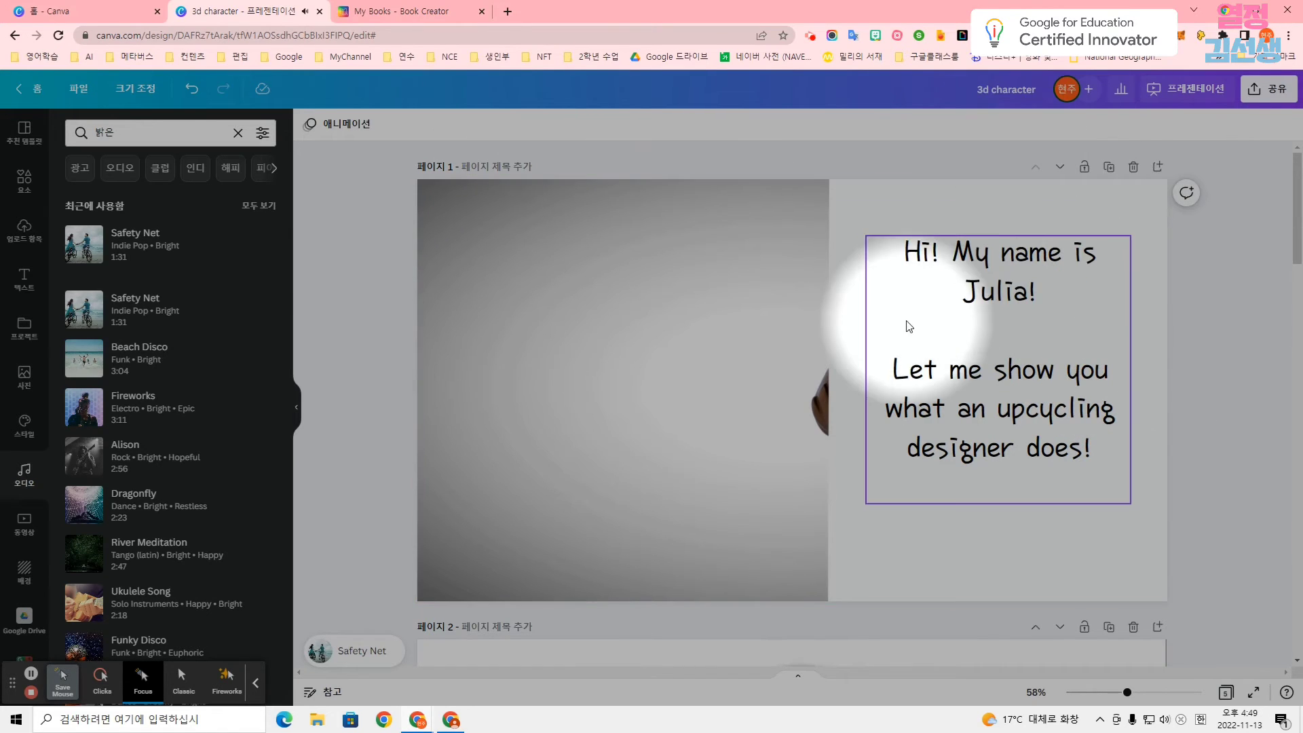
Start presenting the design in full screen from page 1.
scroll(909, 327, "down", 1)
scroll(901, 332, "up", 1)
scroll(920, 327, "down", 1)
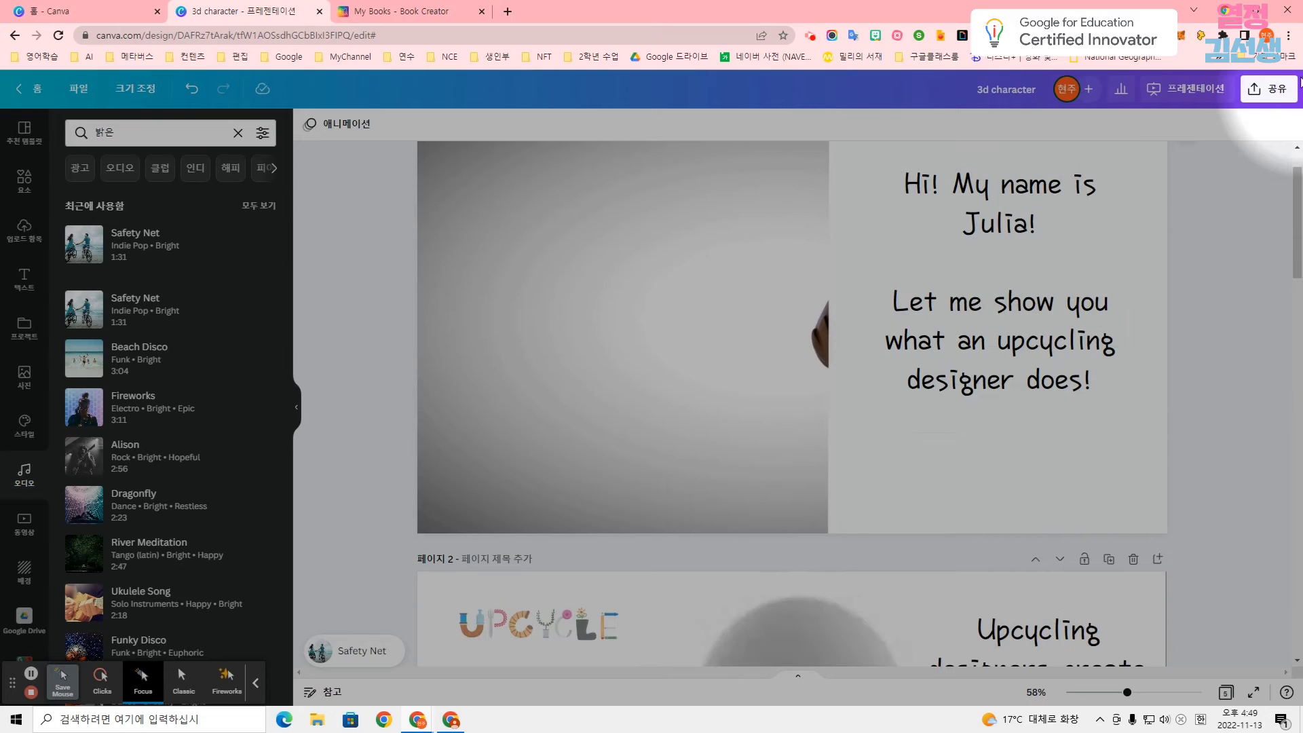
left_click(1217, 94)
left_click(1237, 407)
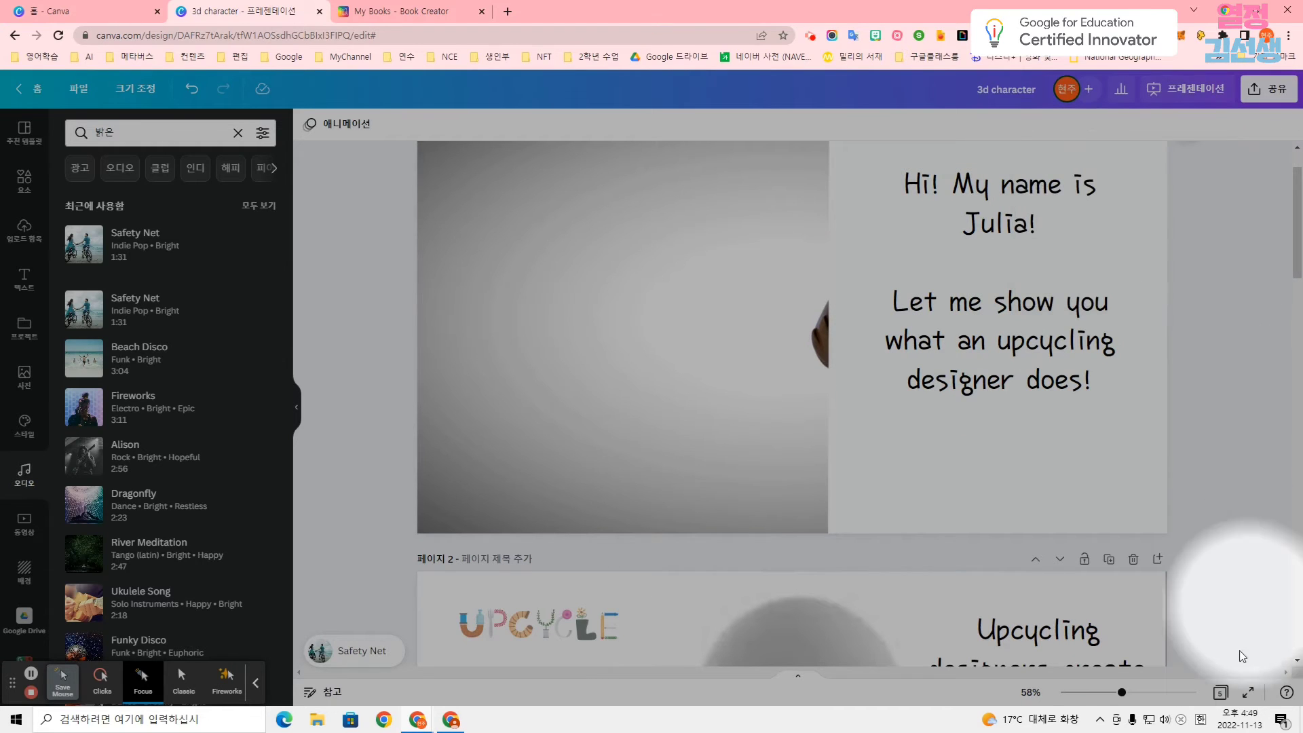
left_click(1249, 703)
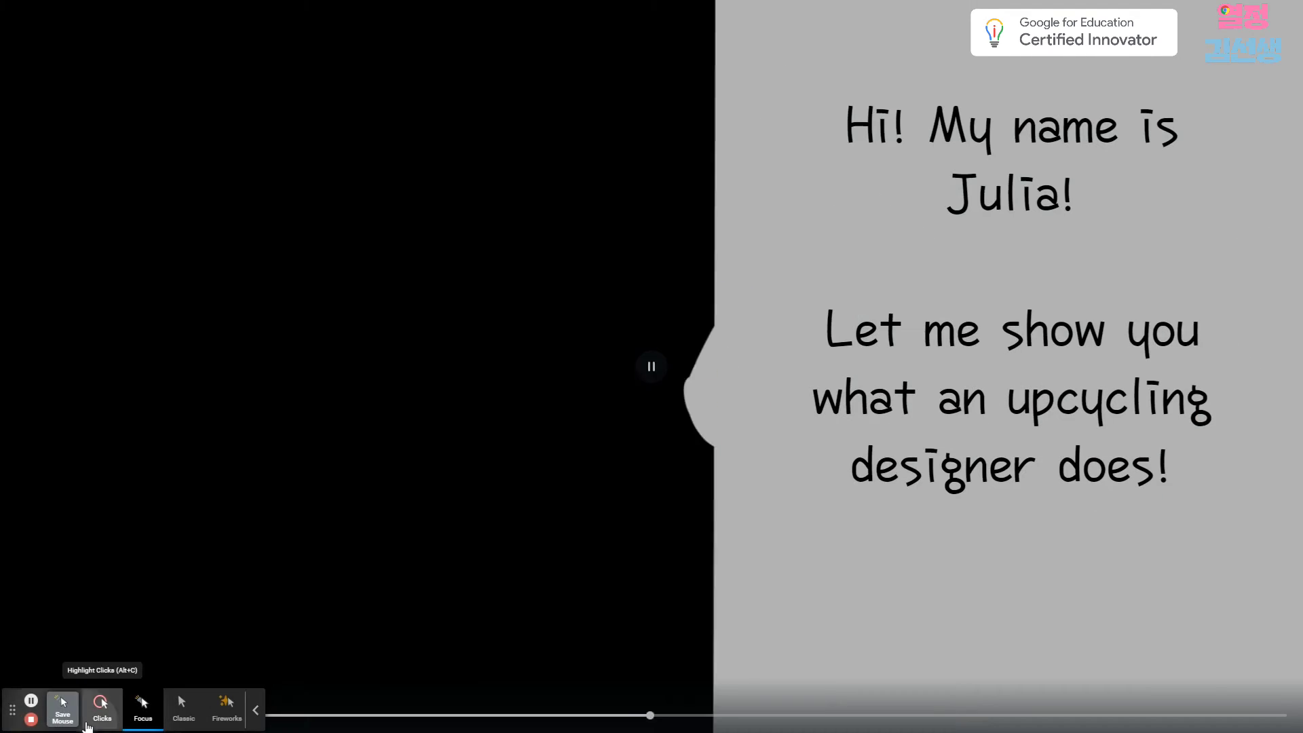
Advance through the full-screen presentation to page 5, watching each page's video and text, and exit the presentation.
left_click(96, 720)
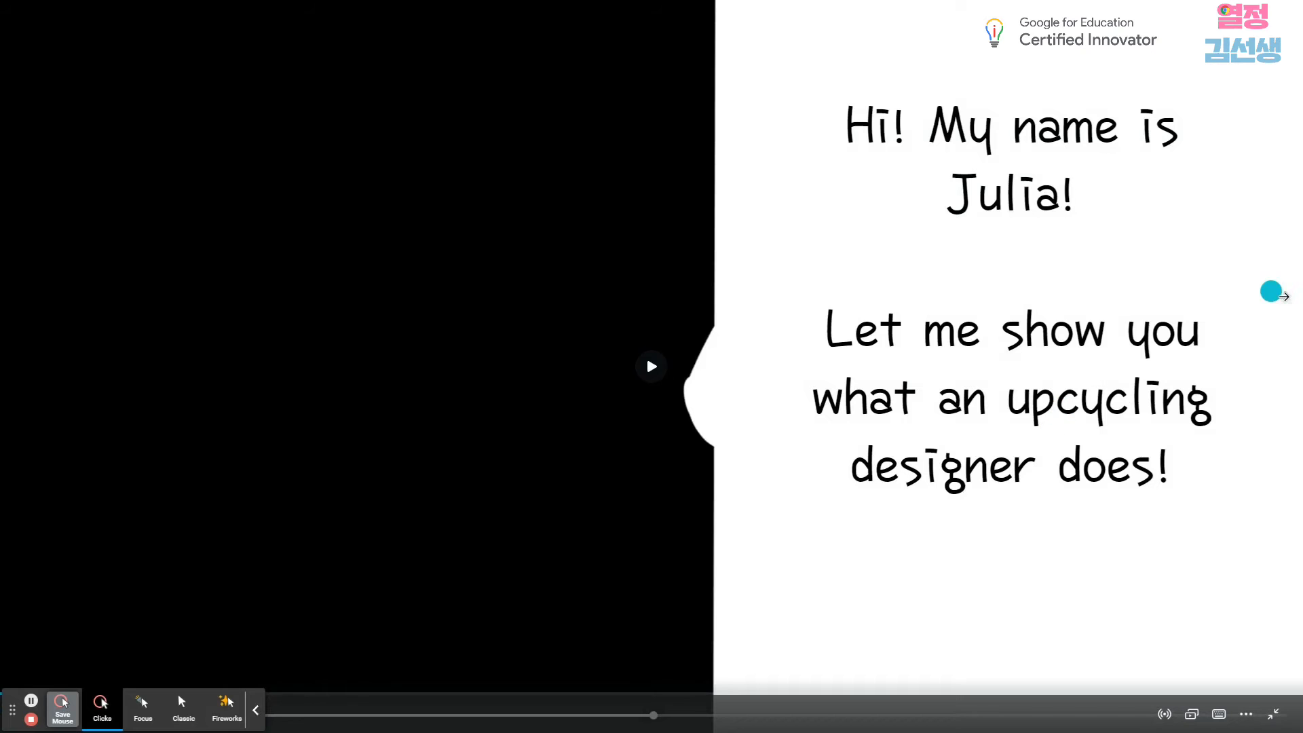
left_click(1297, 318)
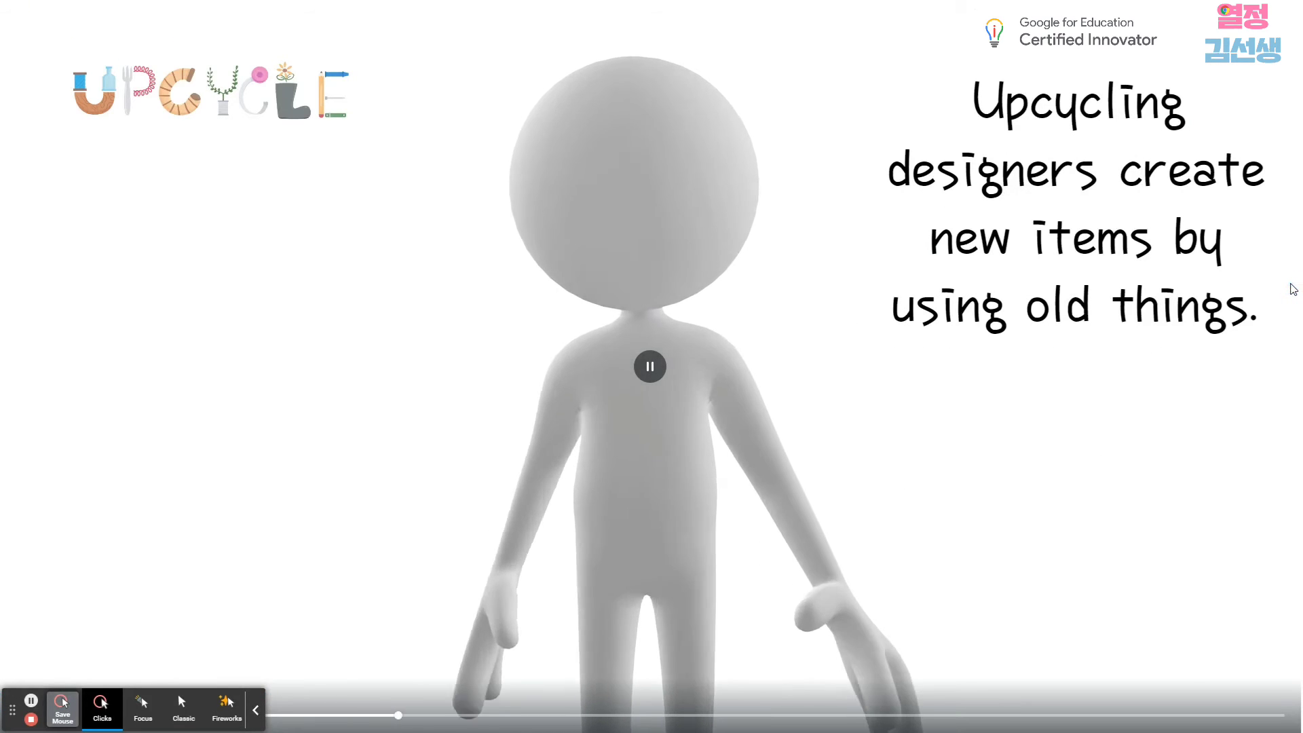
left_click(1289, 294)
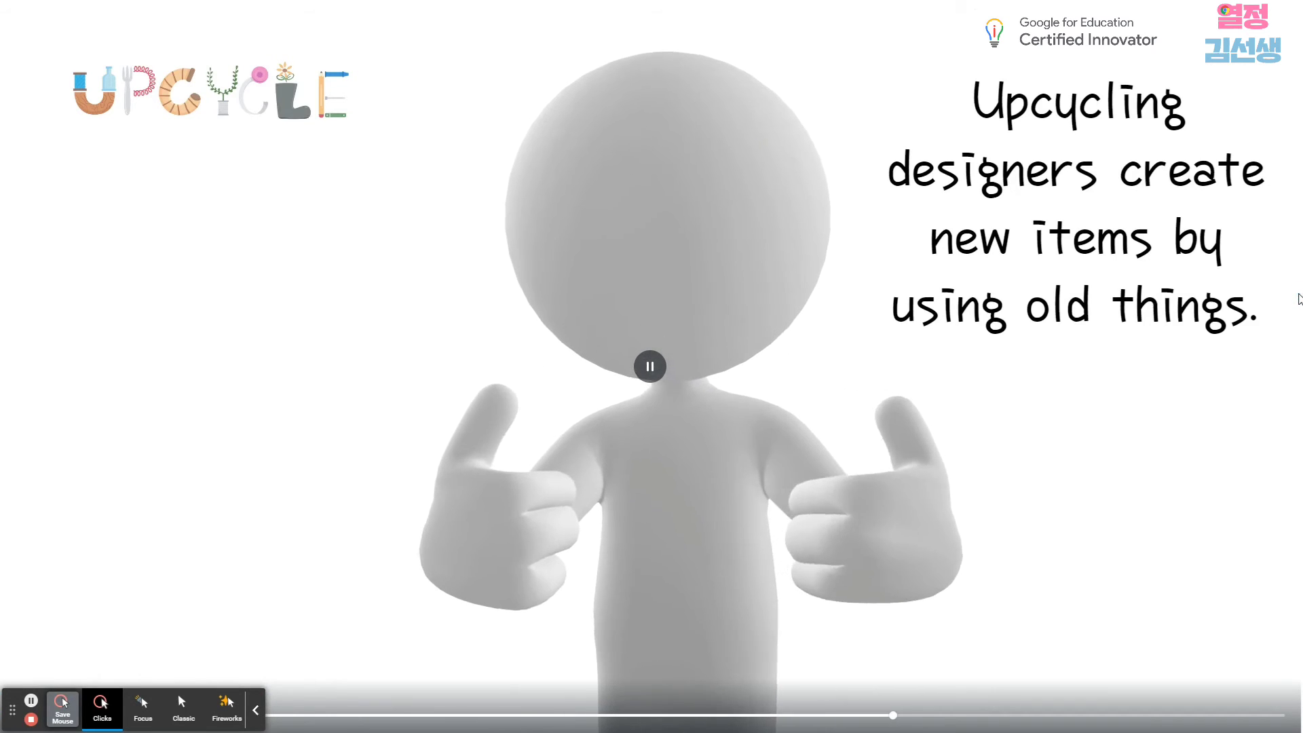
mouse_move(1285, 290)
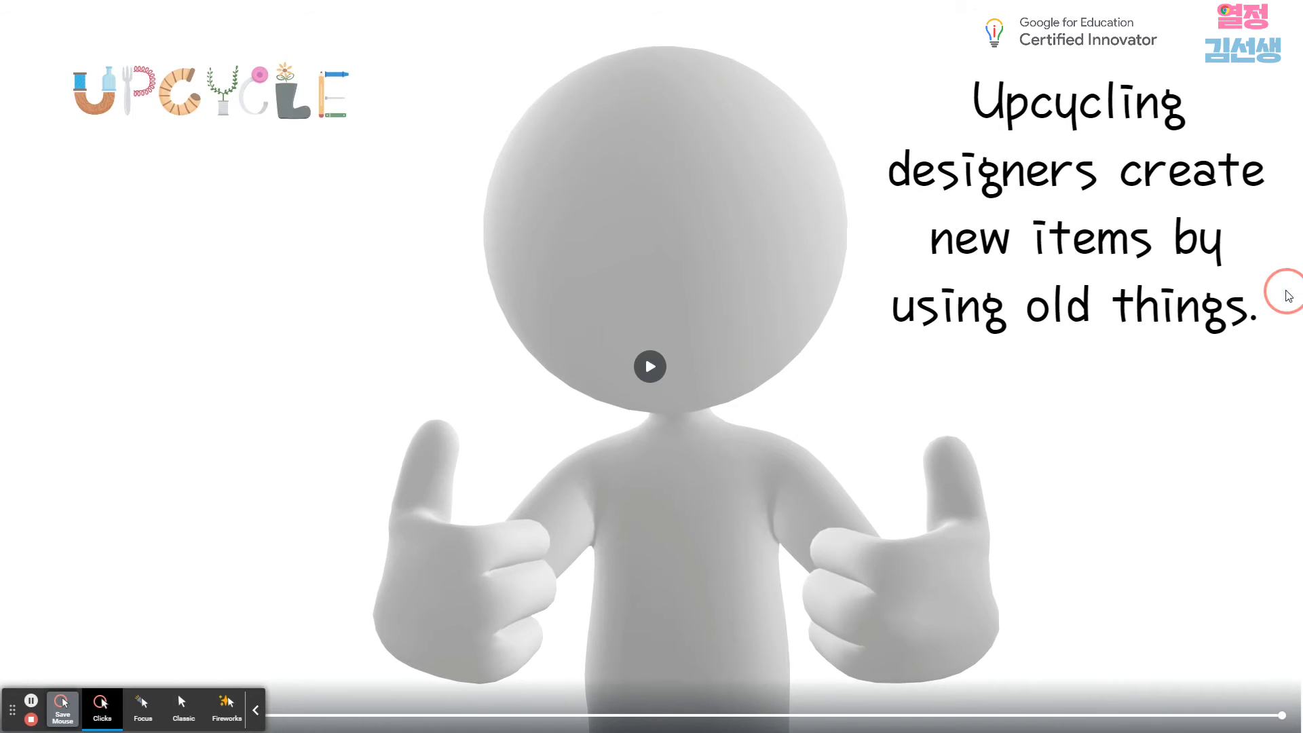
mouse_move(1270, 525)
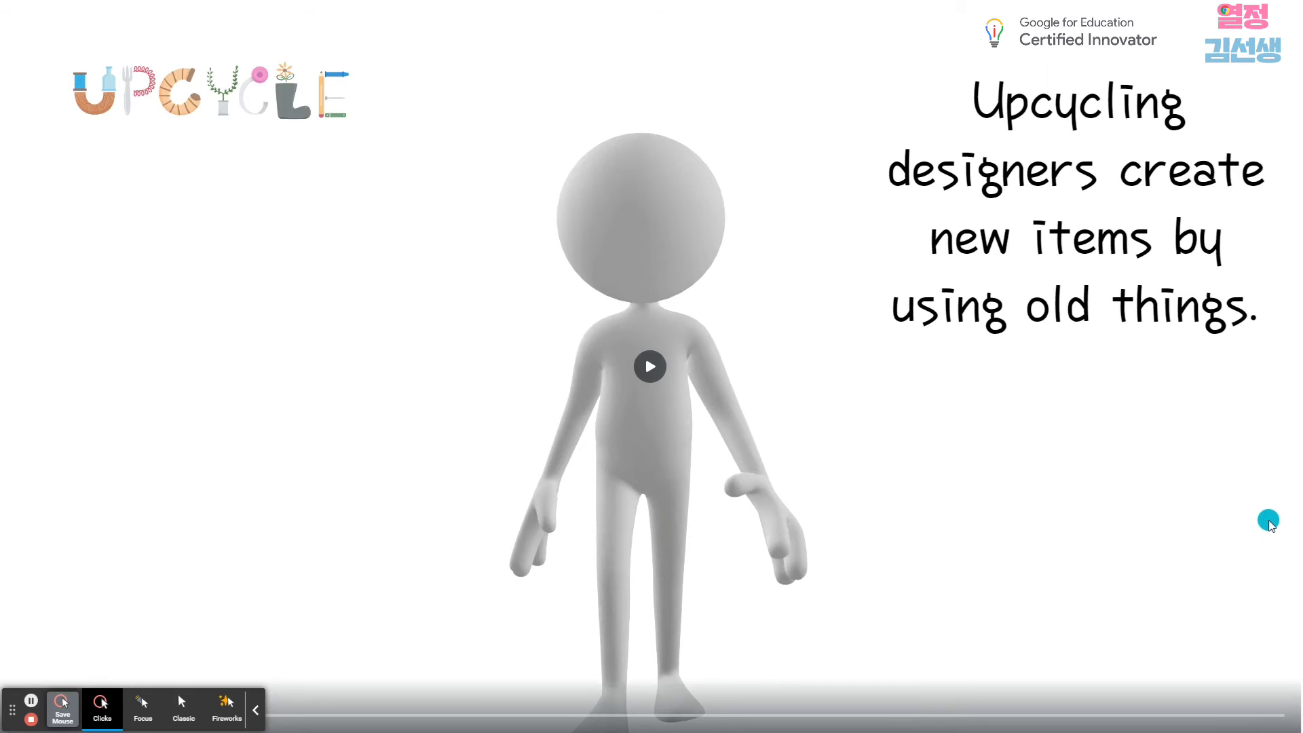
left_click(1294, 526)
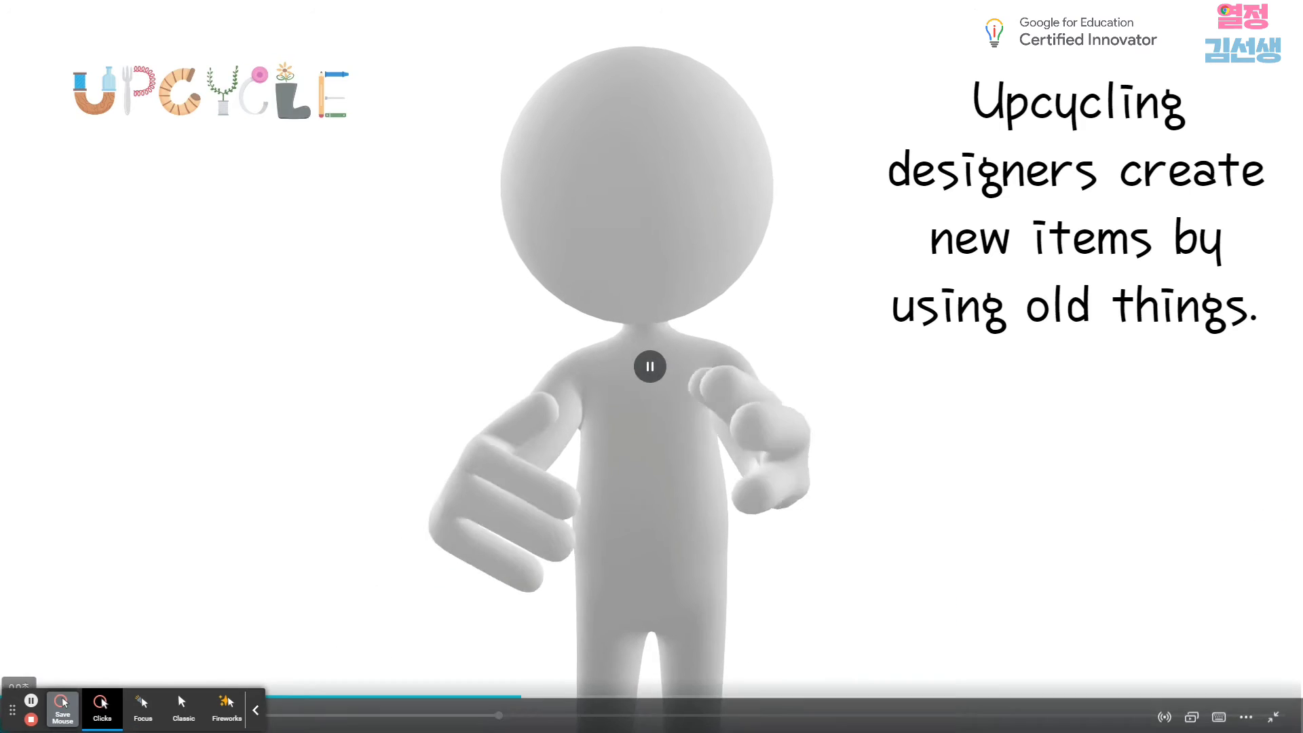
left_click_drag(16, 708, 284, 710)
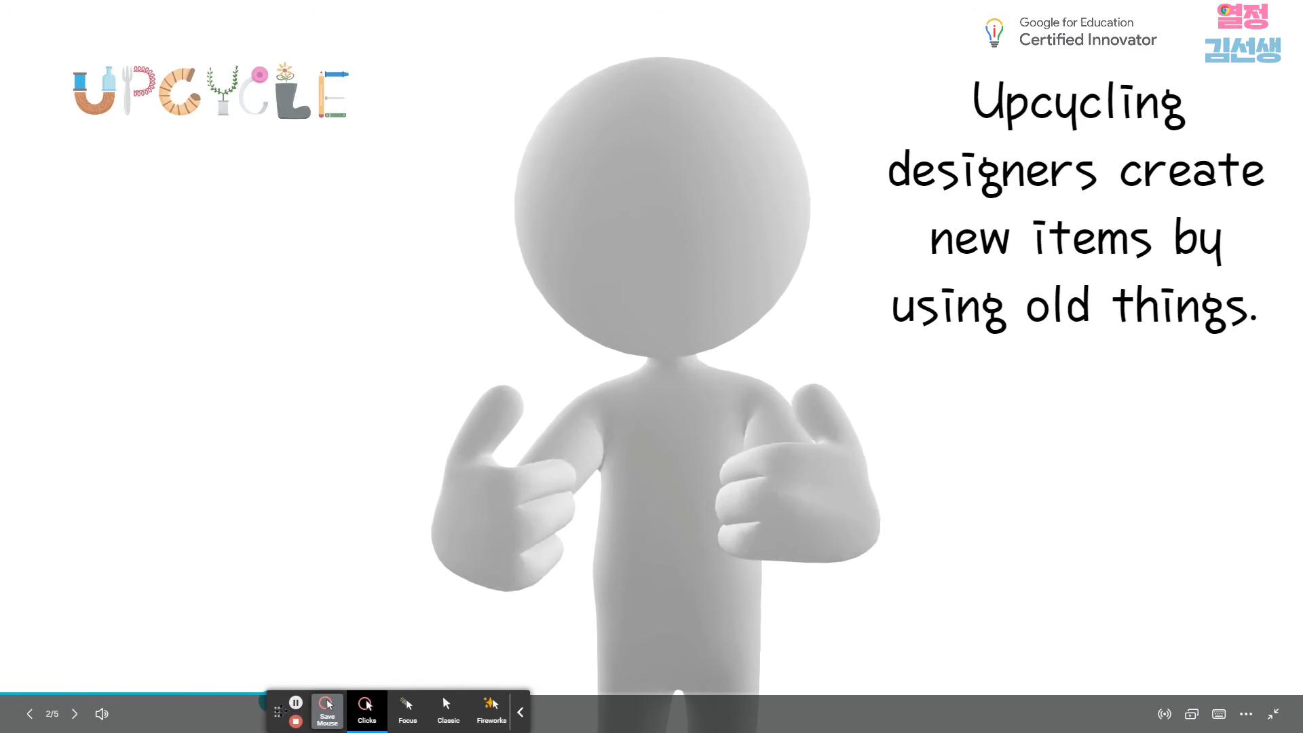
left_click(76, 715)
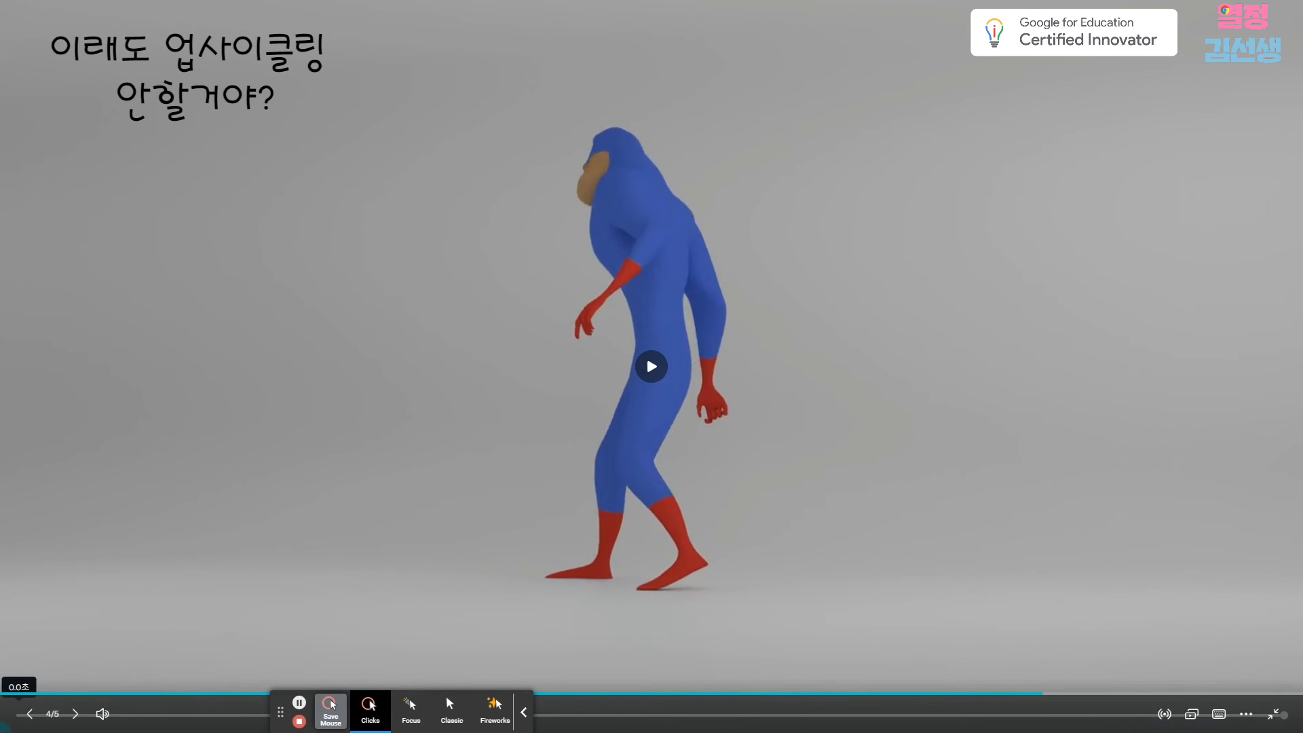
left_click(75, 715)
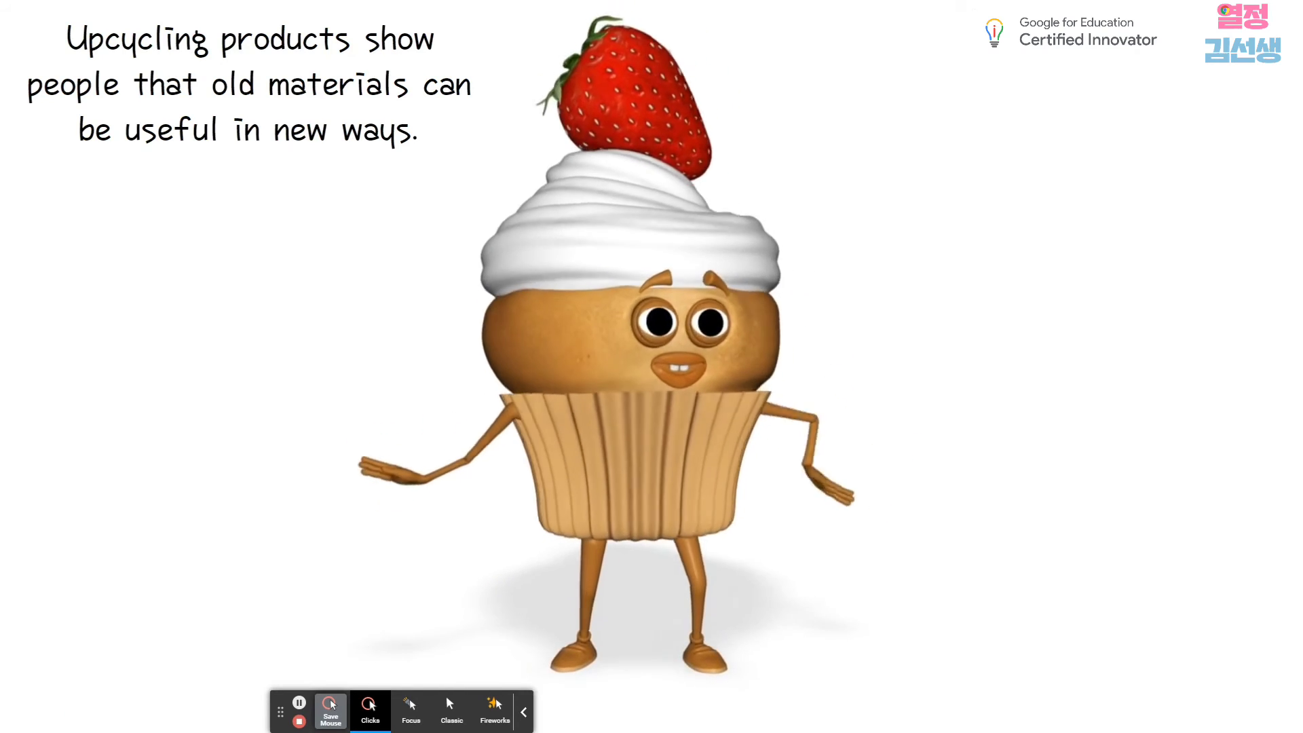
key("Escape")
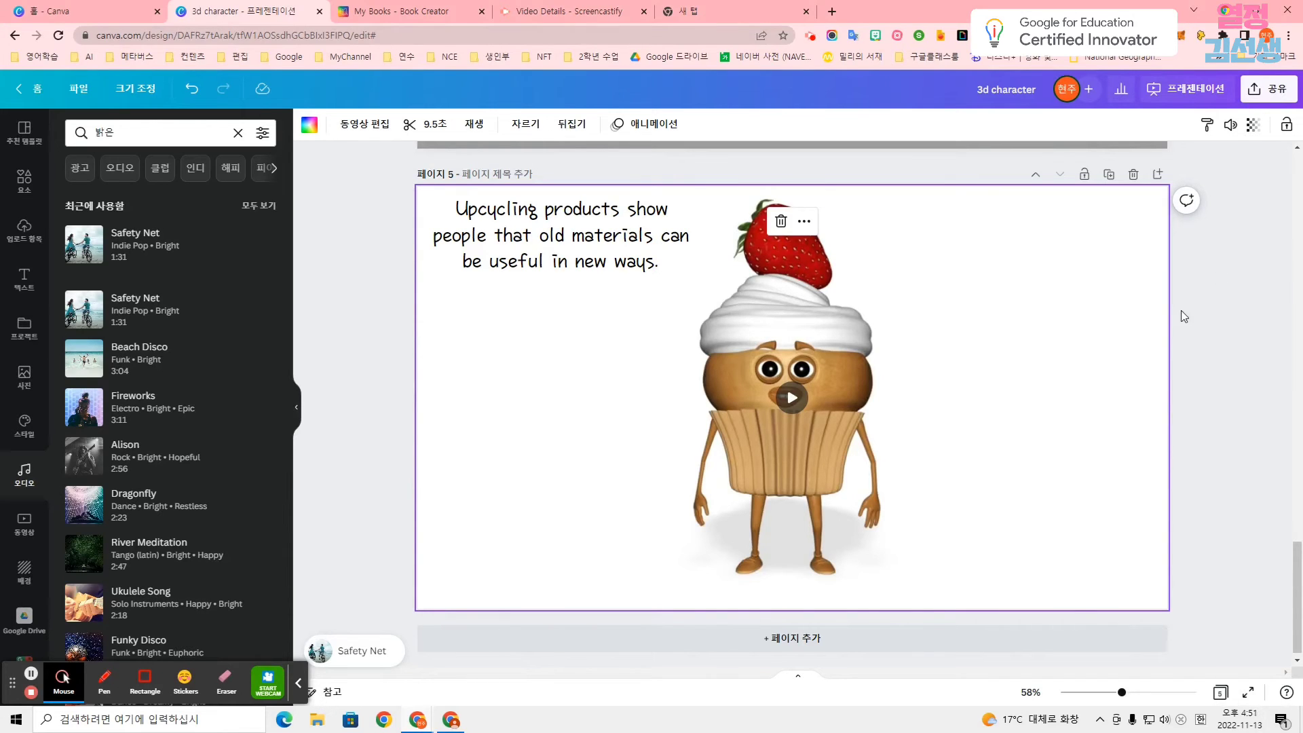
scroll(1056, 420, "up", 10)
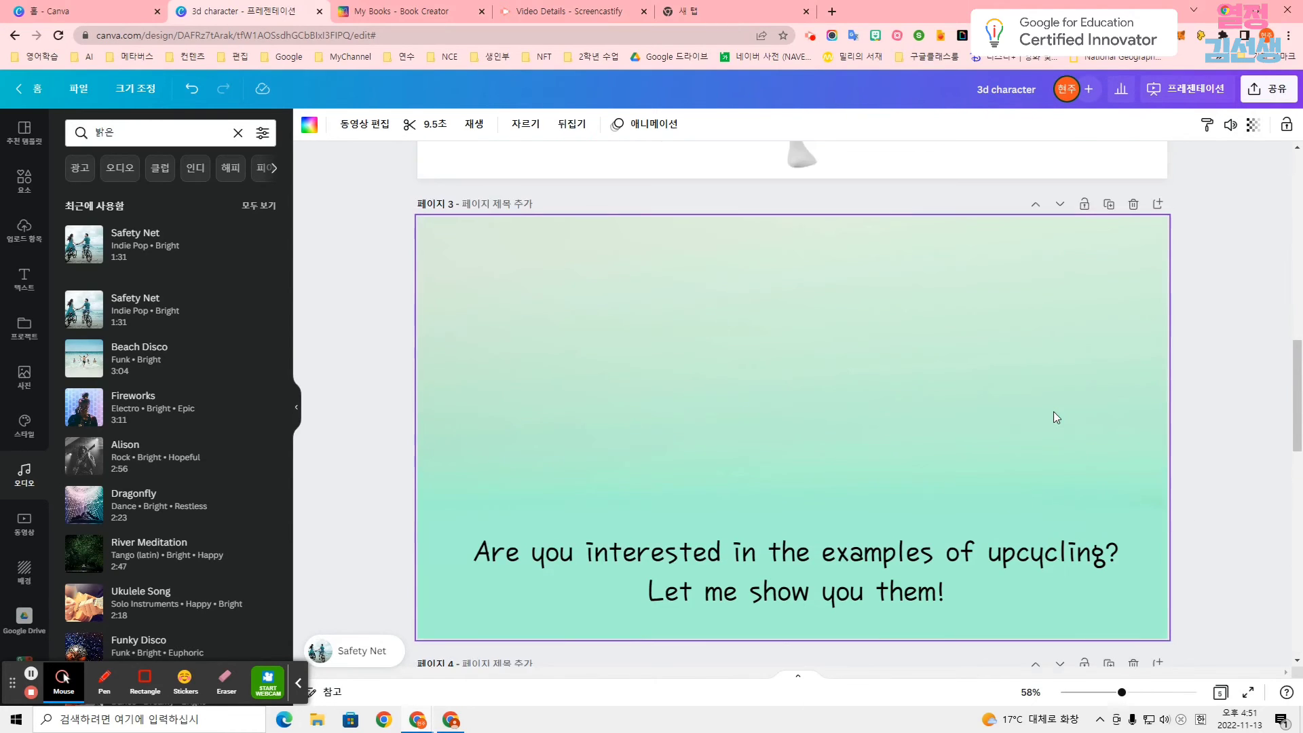
scroll(1056, 417, "up", 5)
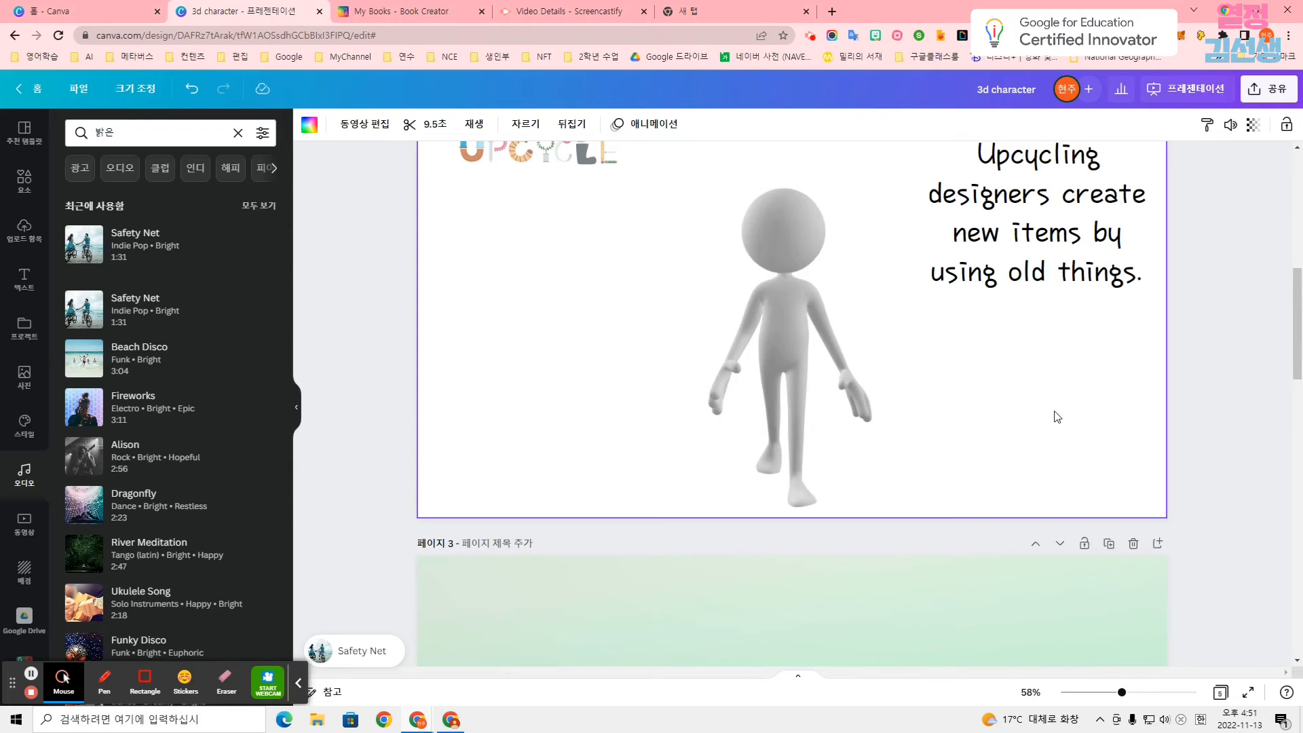
scroll(1058, 415, "up", 1)
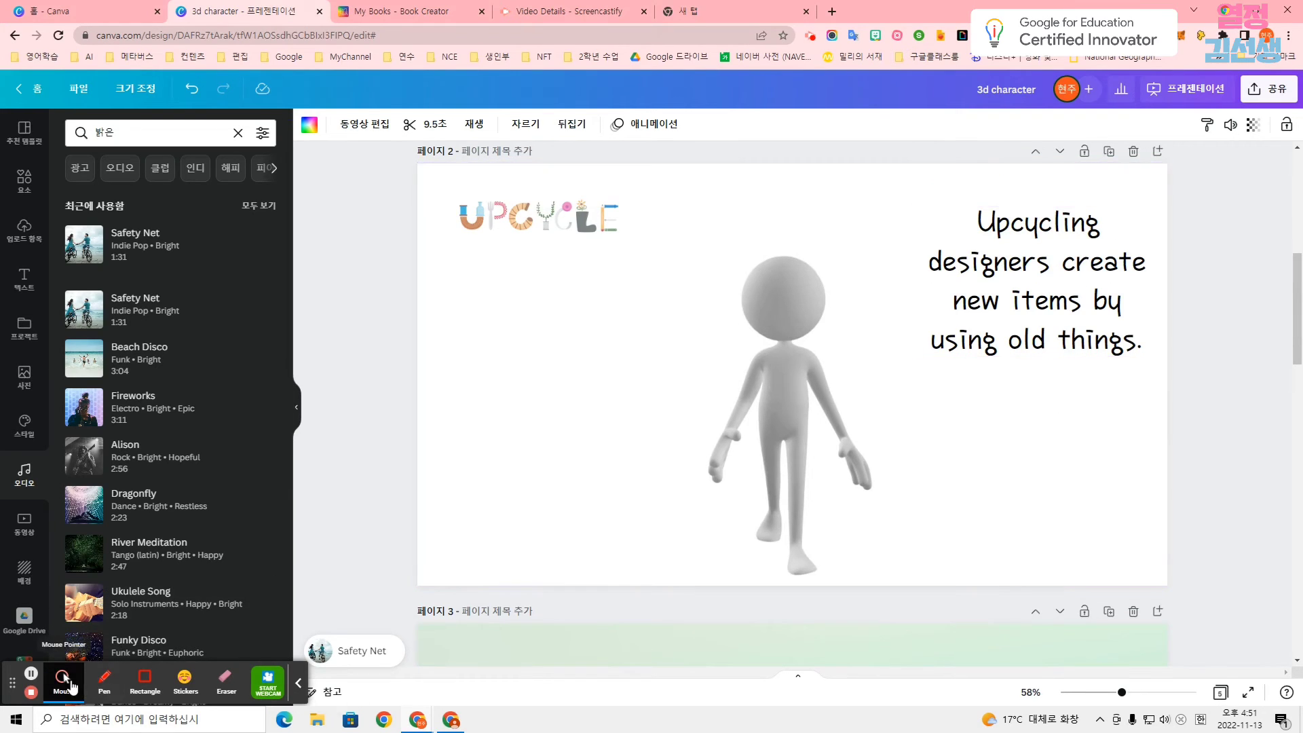
Copy the design's watch link using the 시청 링크 공유 sharing option.
left_click(145, 682)
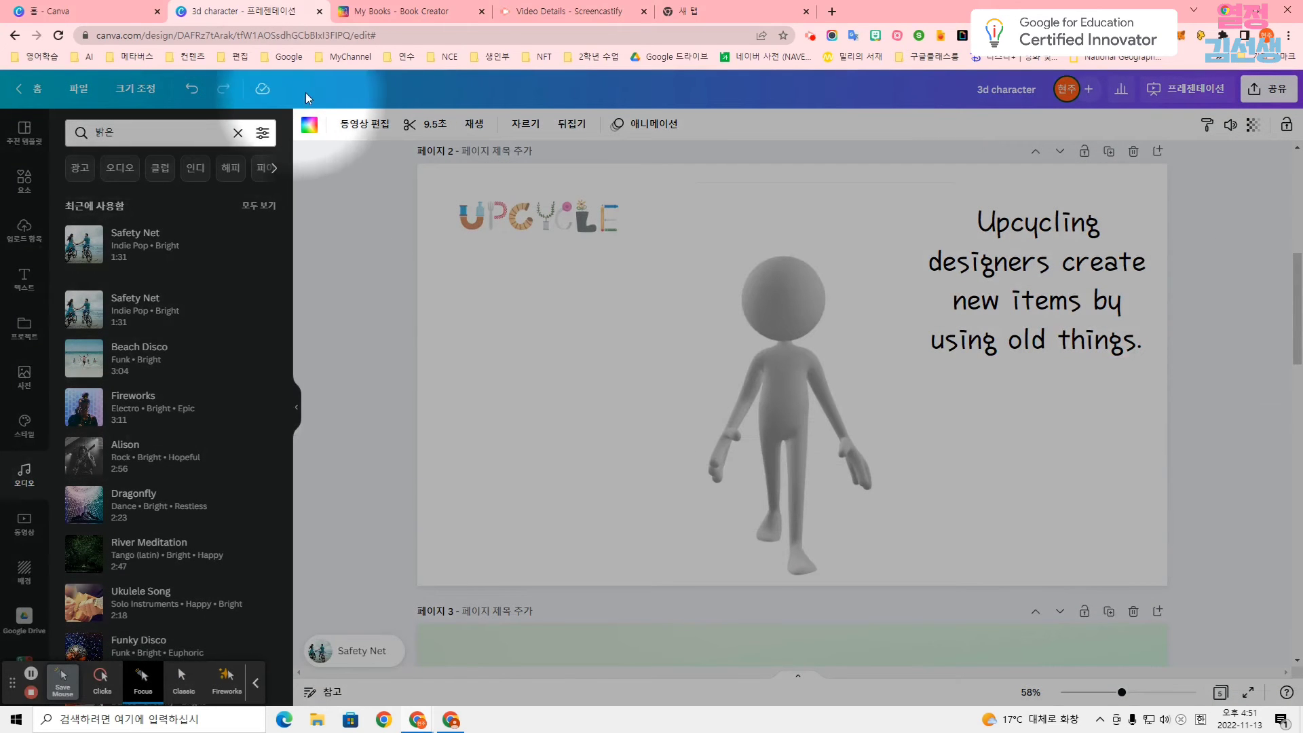
left_click(1275, 94)
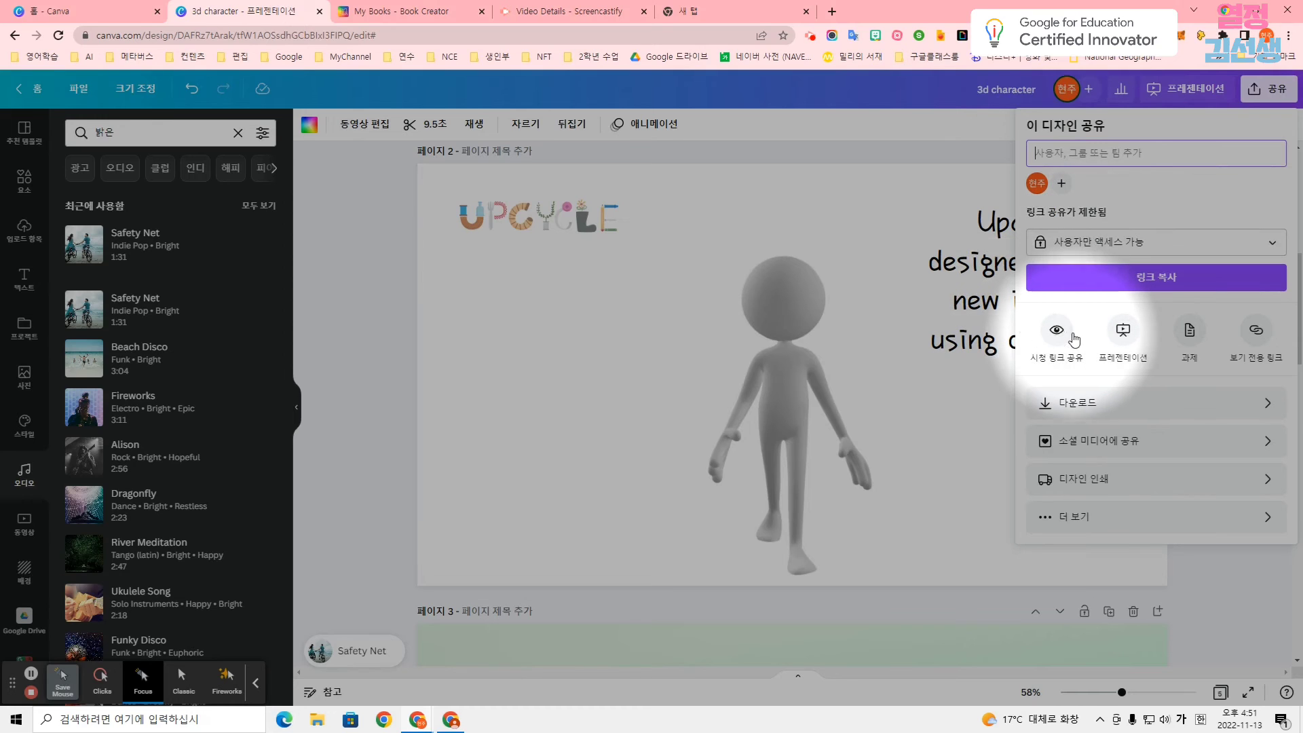
left_click(1129, 517)
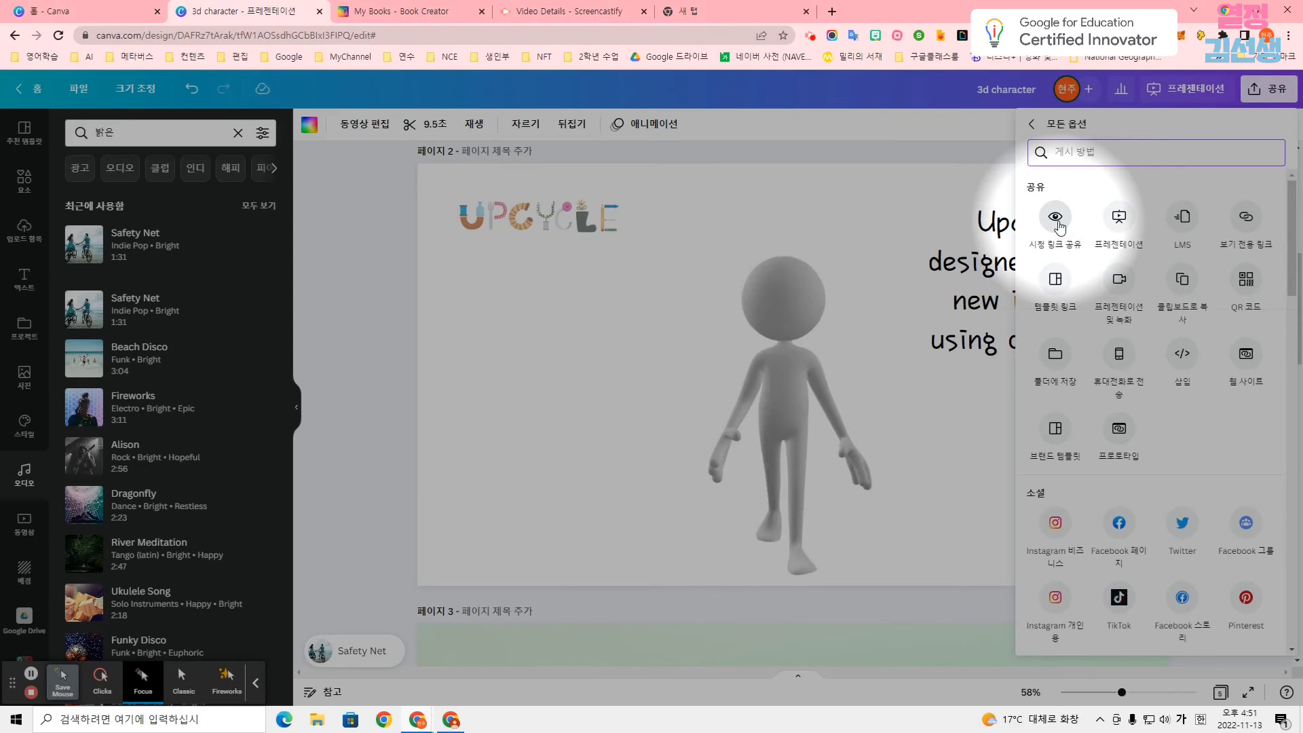
left_click(1058, 222)
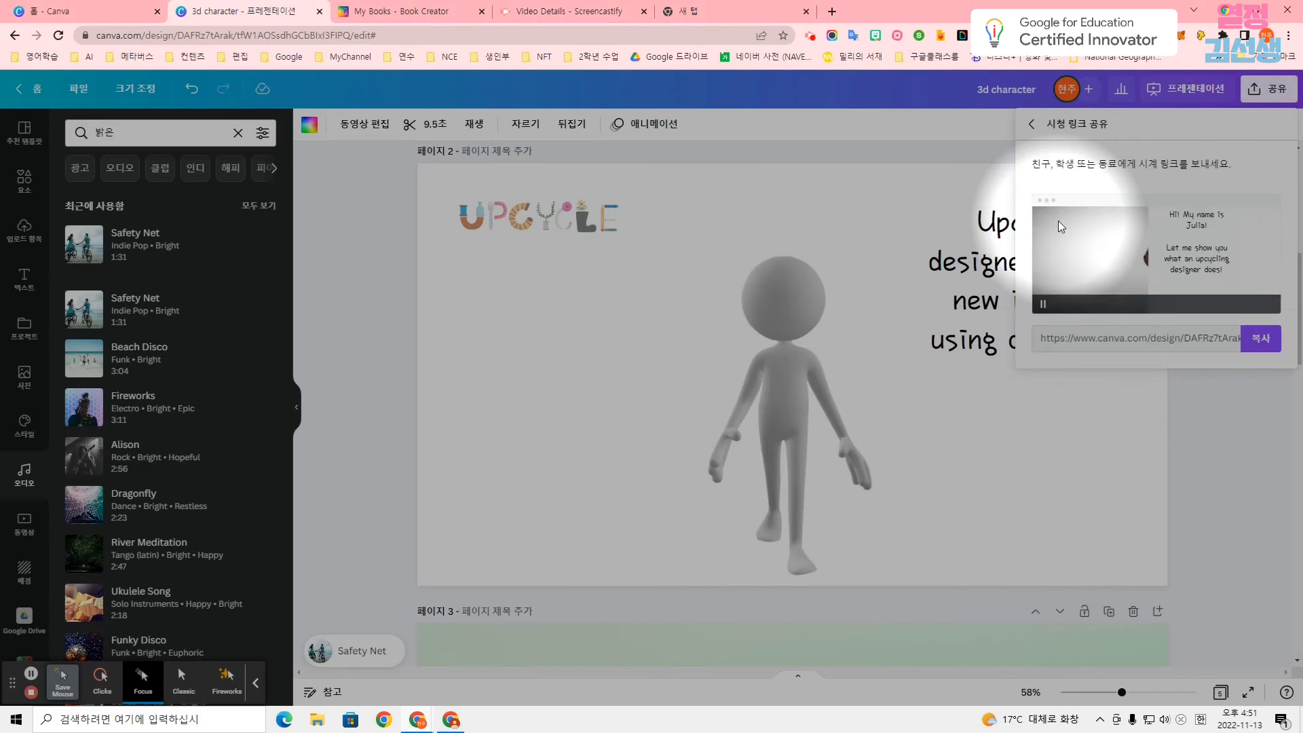
left_click(1261, 359)
Open the copied watch link in the empty browser tab, play the design video into its second page and pause it.
key("ctrl+v")
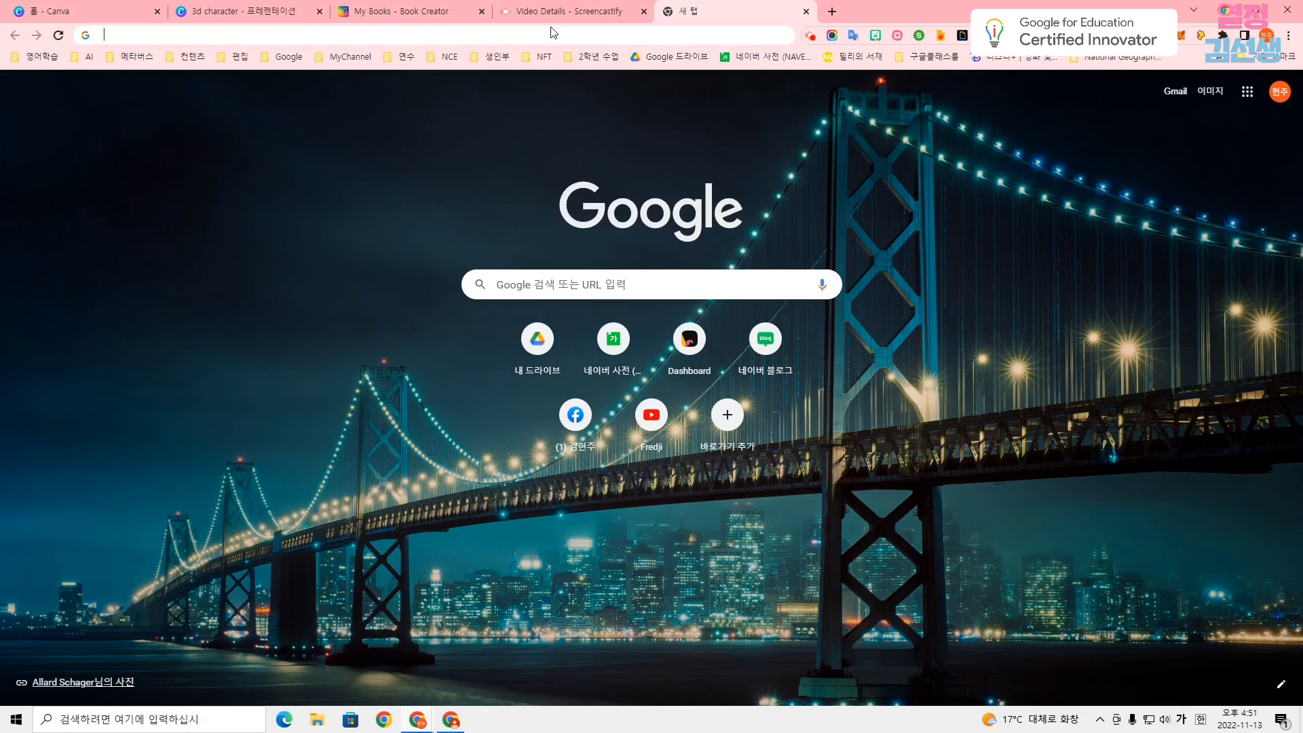
key("Return")
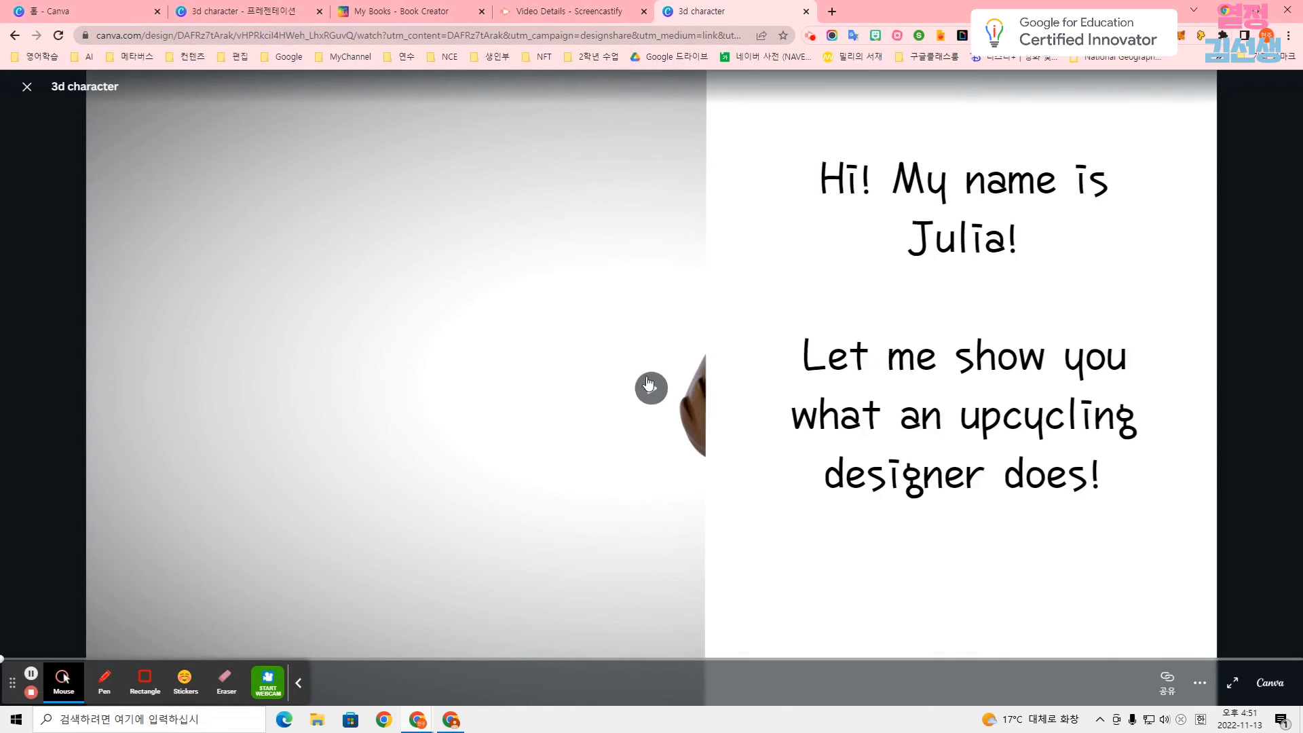
left_click(650, 385)
left_click_drag(21, 686, 160, 685)
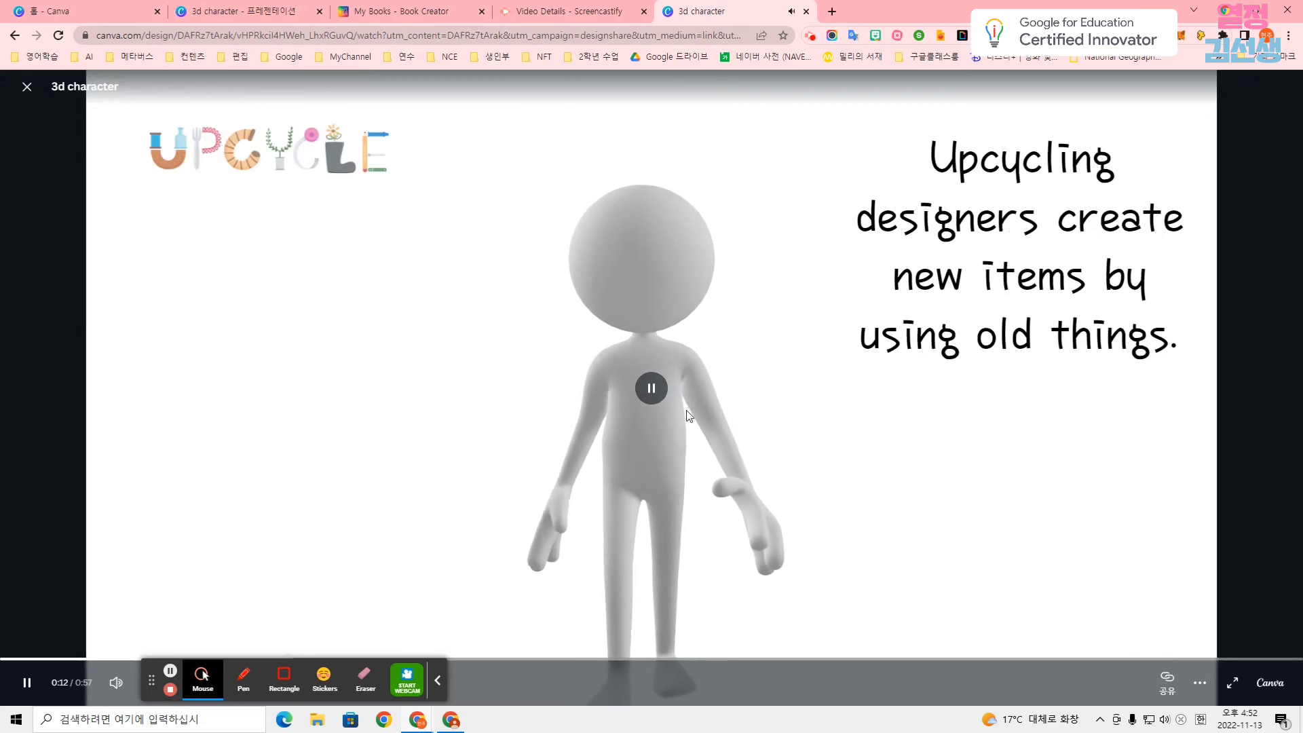
left_click(650, 388)
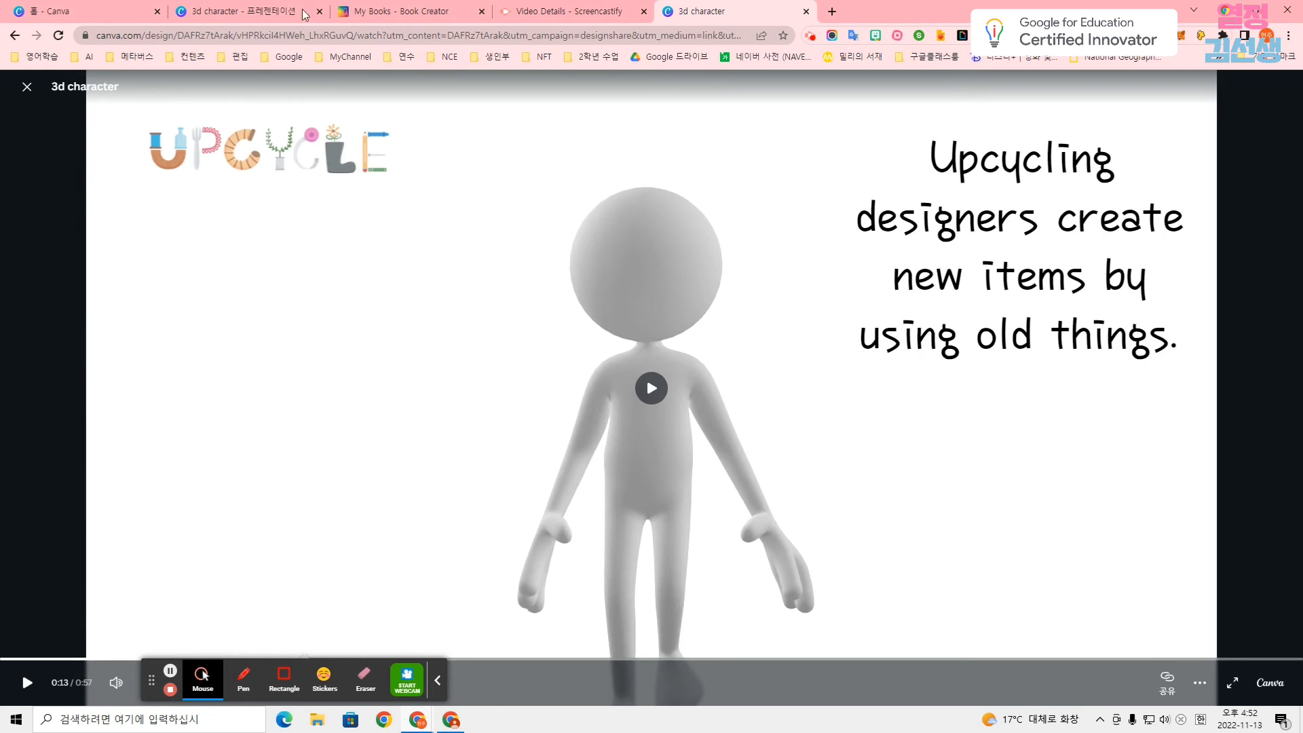
left_click(285, 12)
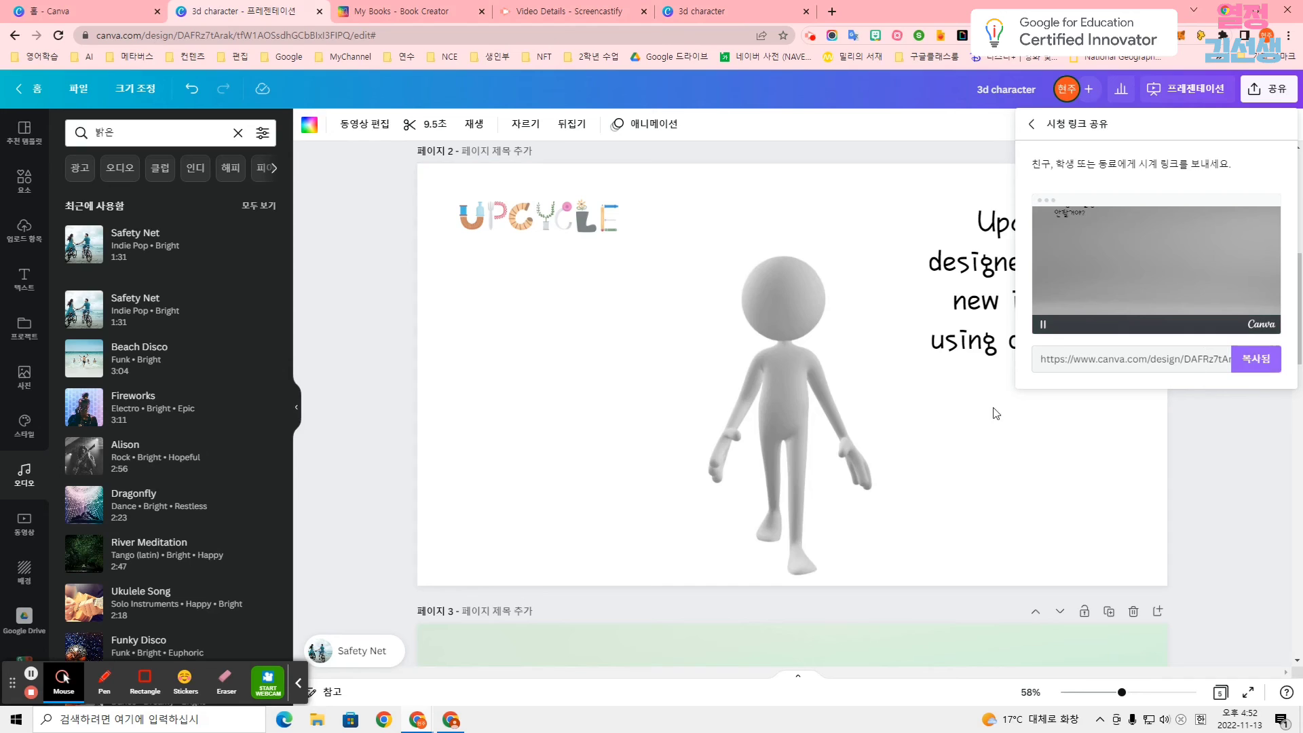
left_click(725, 15)
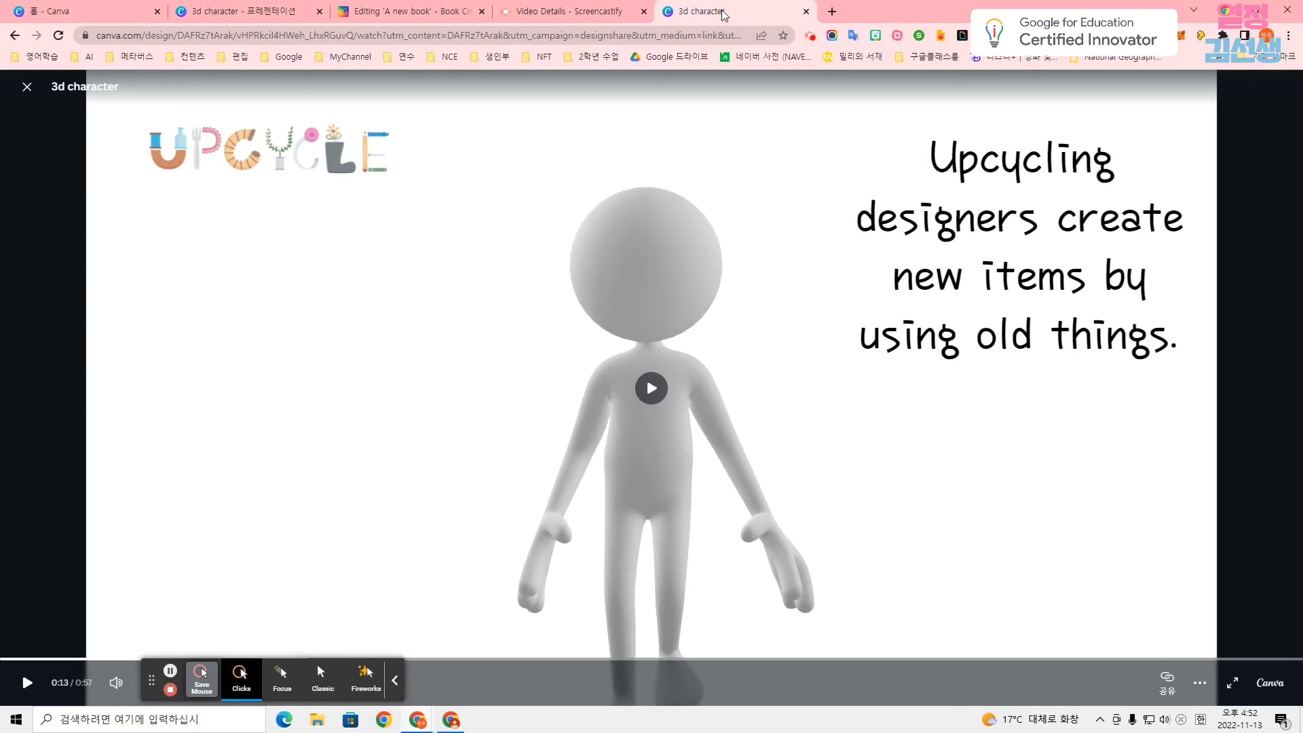
Return to the design editor and examine the element results for 3d character.
left_click(215, 11)
left_click(15, 188)
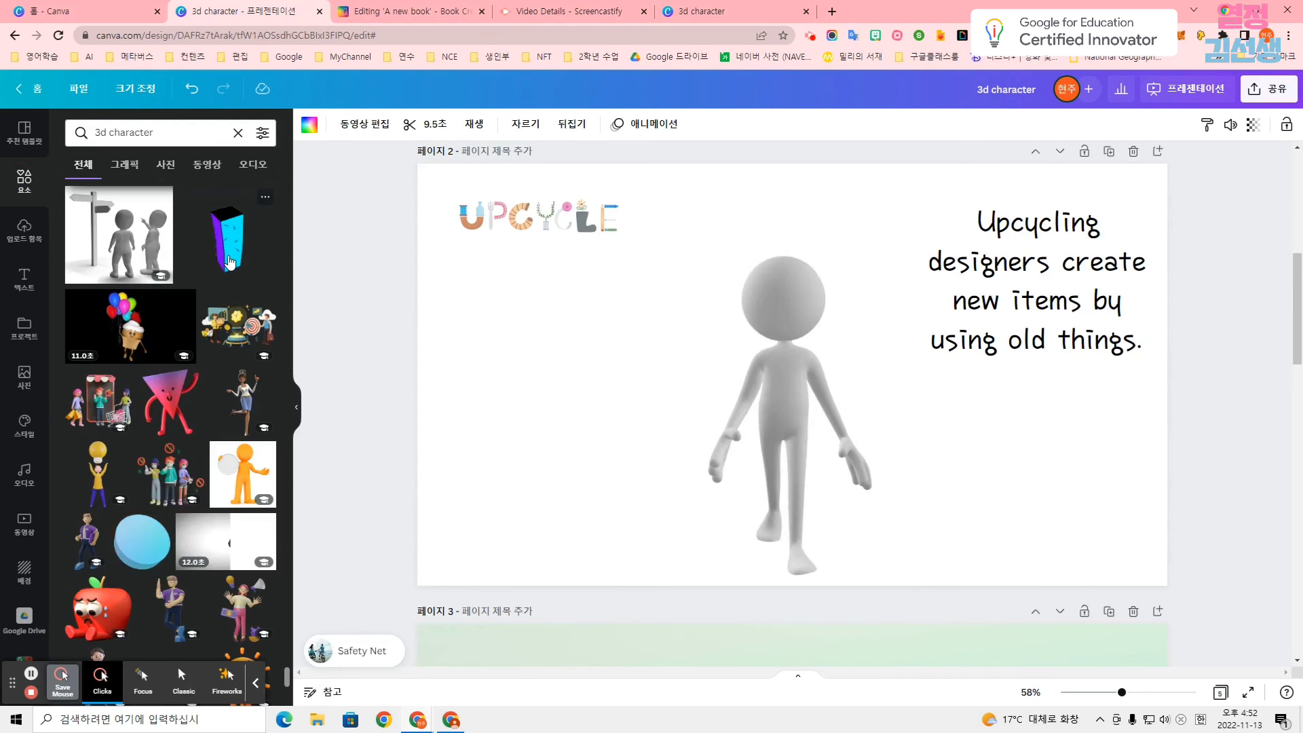
scroll(218, 260, "down", 2)
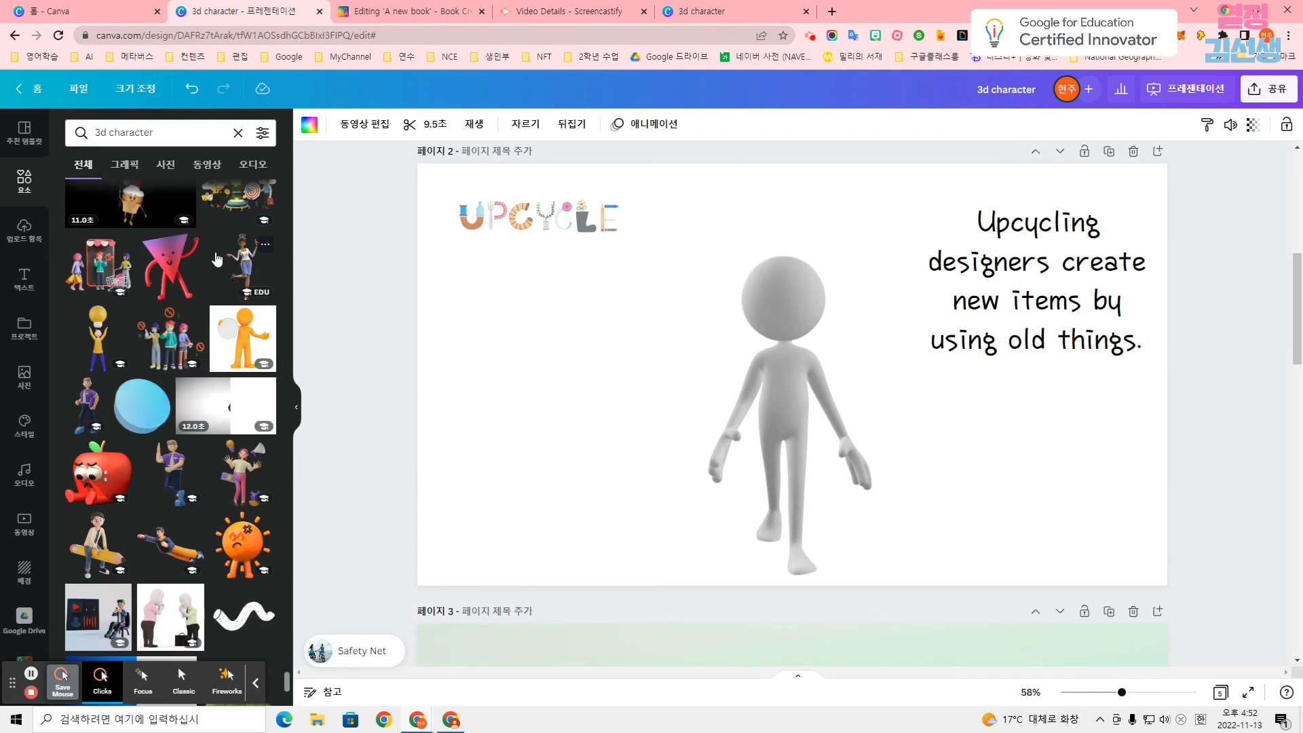
scroll(217, 260, "down", 2)
scroll(217, 260, "down", 1)
scroll(217, 260, "down", 4)
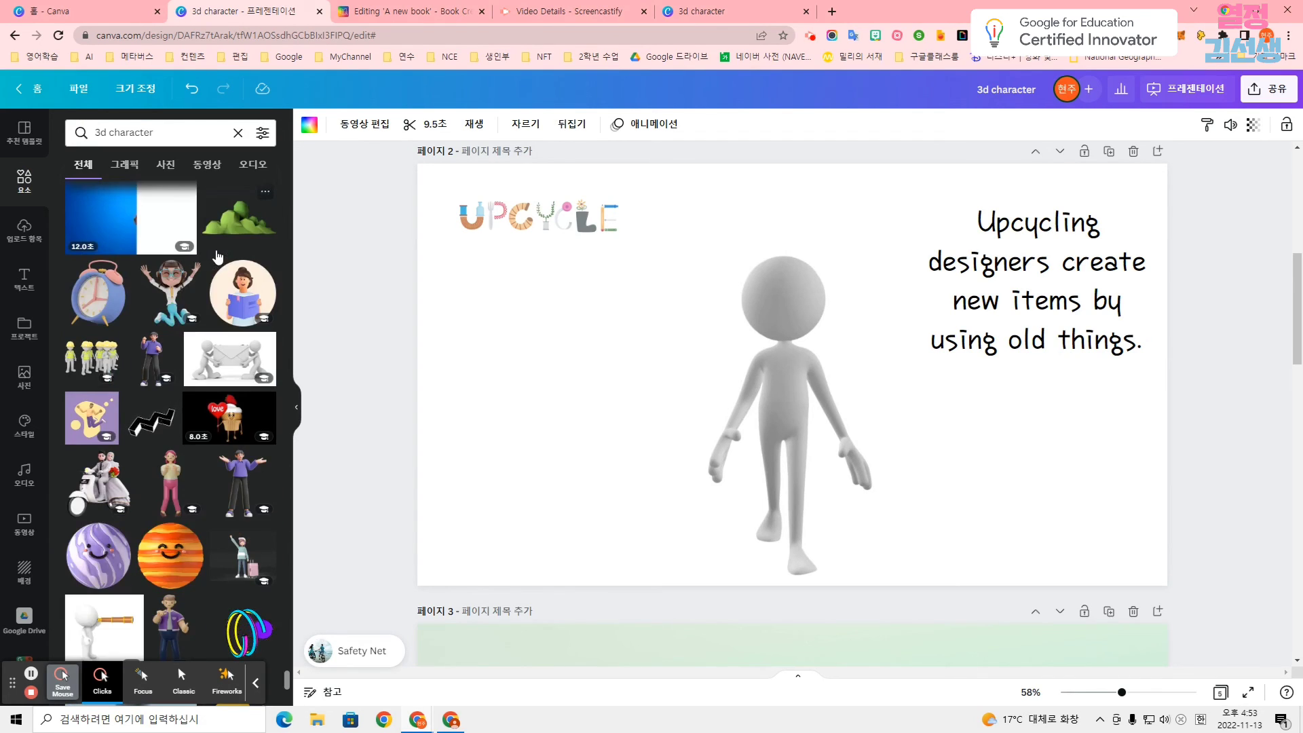
scroll(217, 260, "down", 2)
scroll(217, 257, "down", 1)
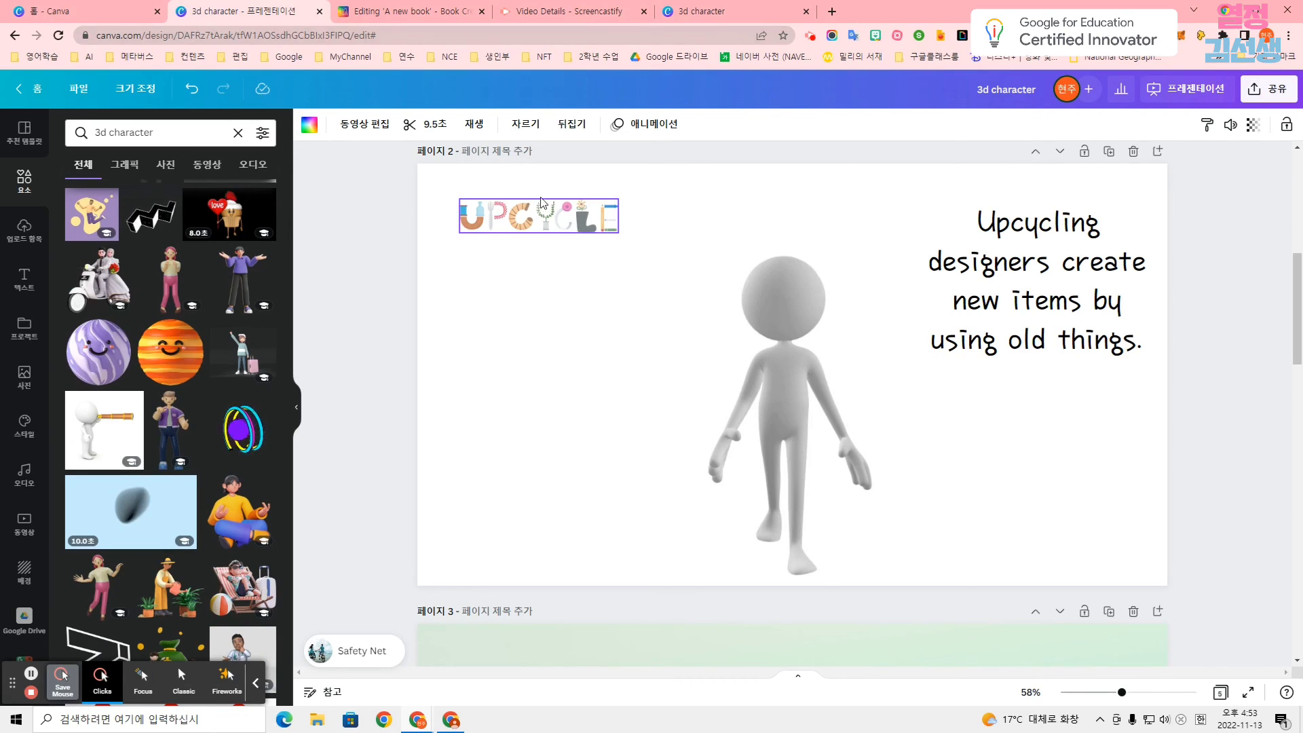
Switch to Book Creator and open the Prague Castle 3D model from the 3D model categories for the blank cover.
left_click(383, 11)
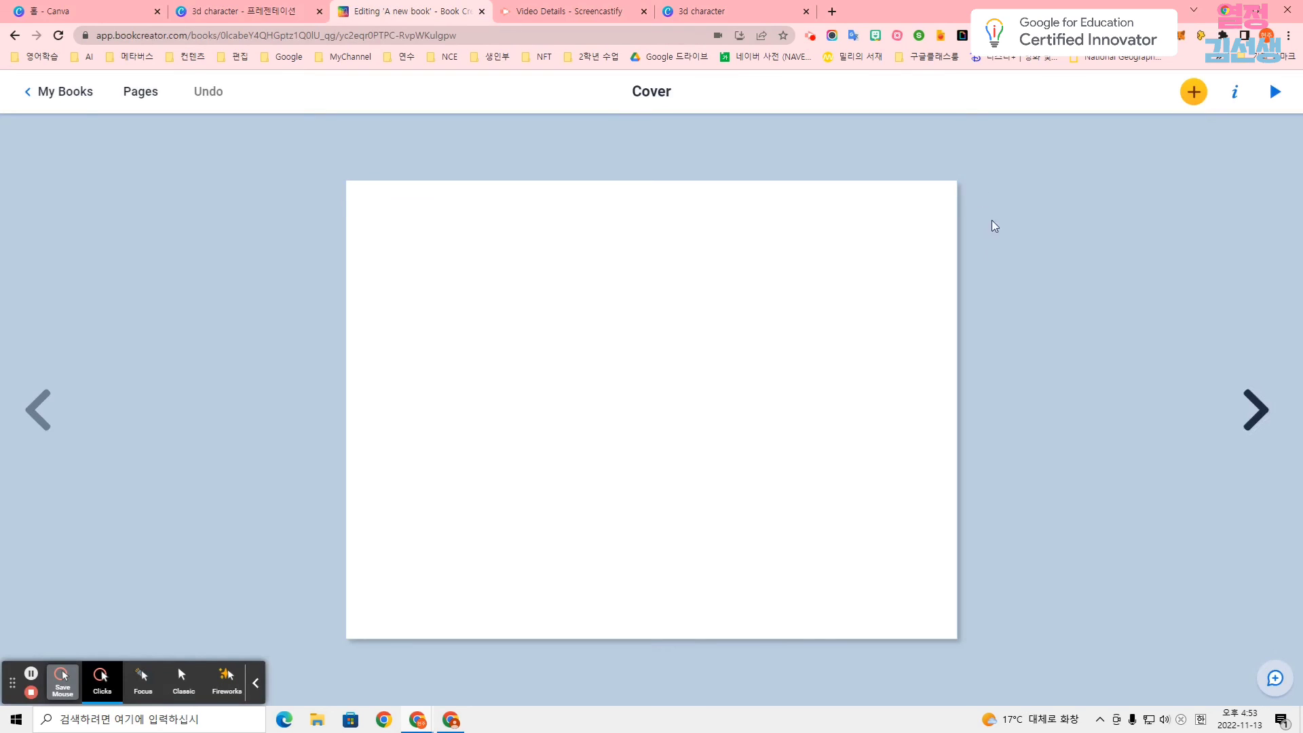
left_click(1194, 95)
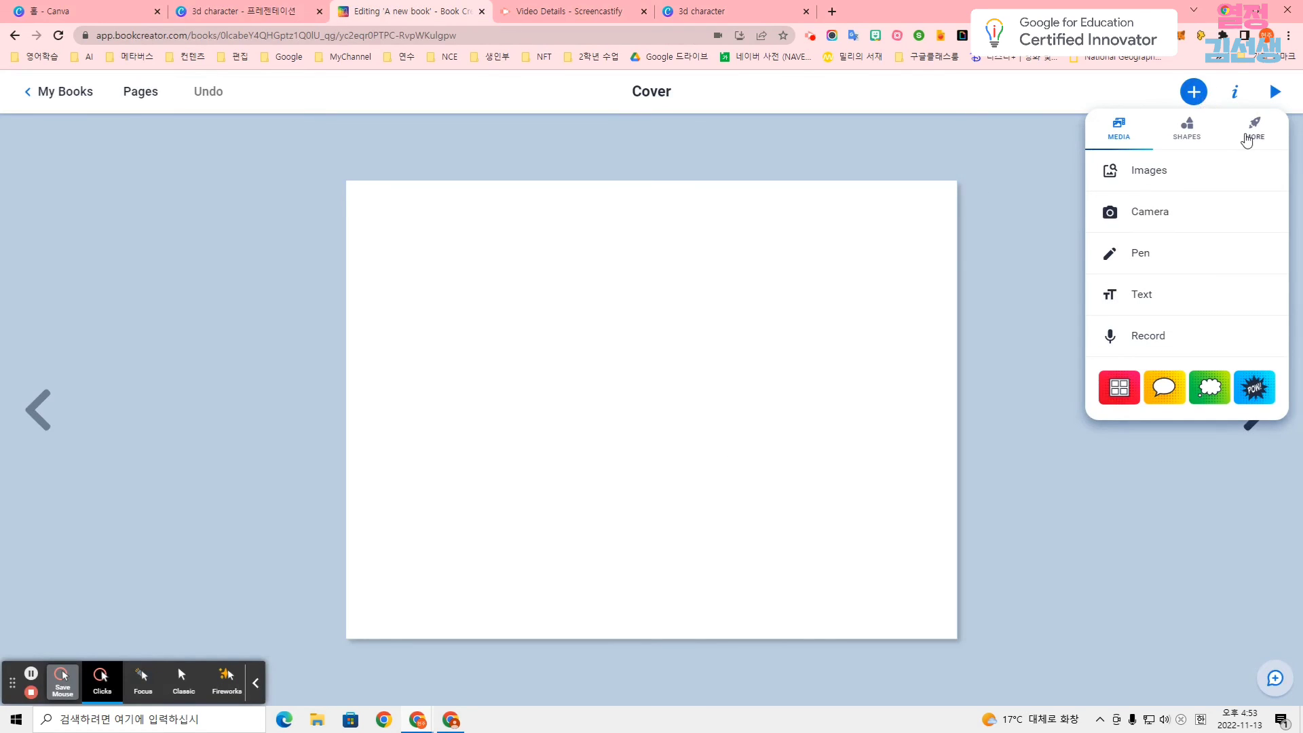
left_click(1249, 136)
left_click(1231, 216)
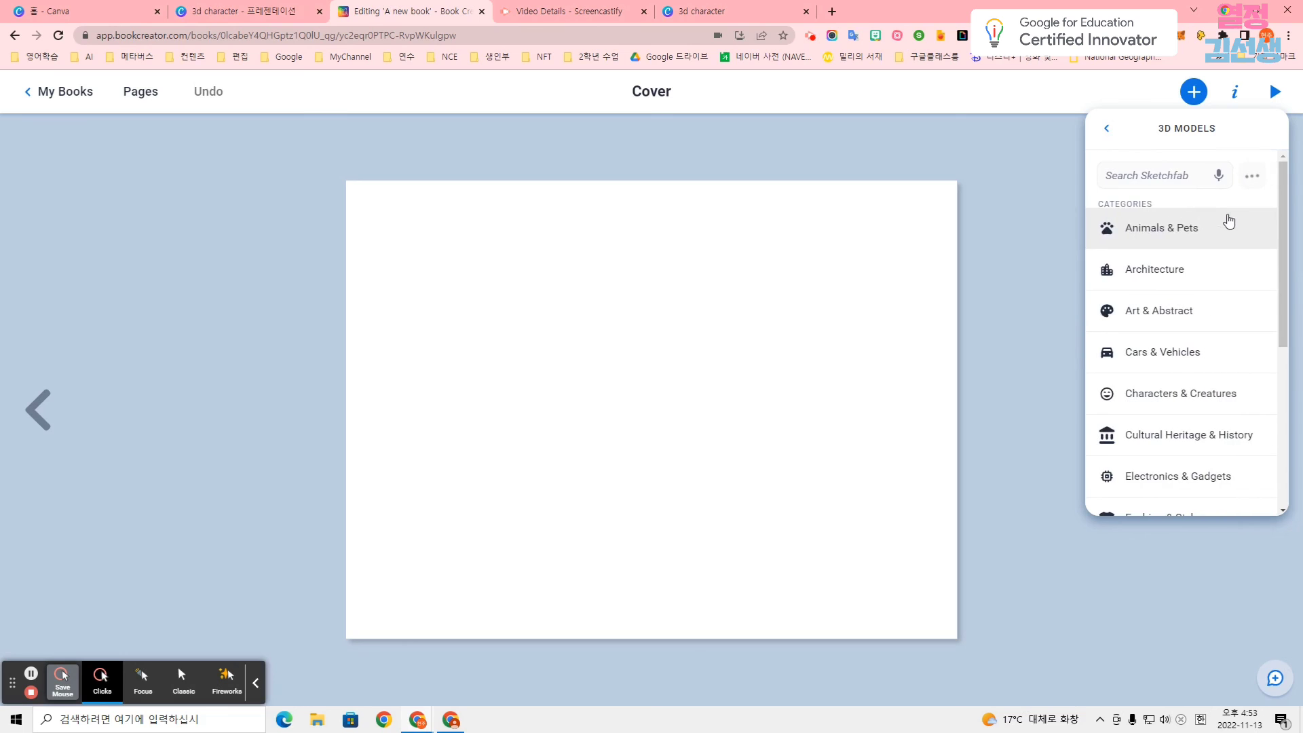
scroll(1228, 224, "down", 5)
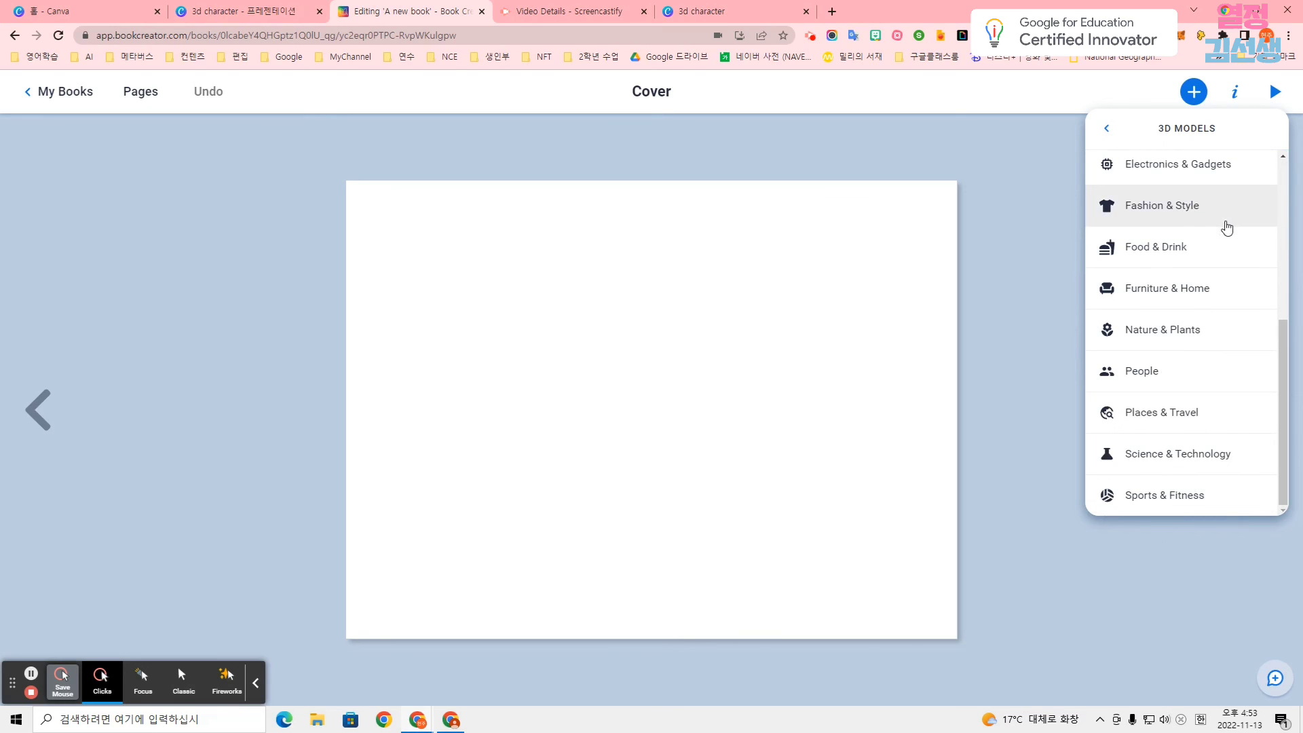
left_click(1226, 228)
Orient the Prague Castle 3D model to an elevated view of the cathedral and surrounding roofs, and add it to the cover.
left_click_drag(699, 450, 647, 512)
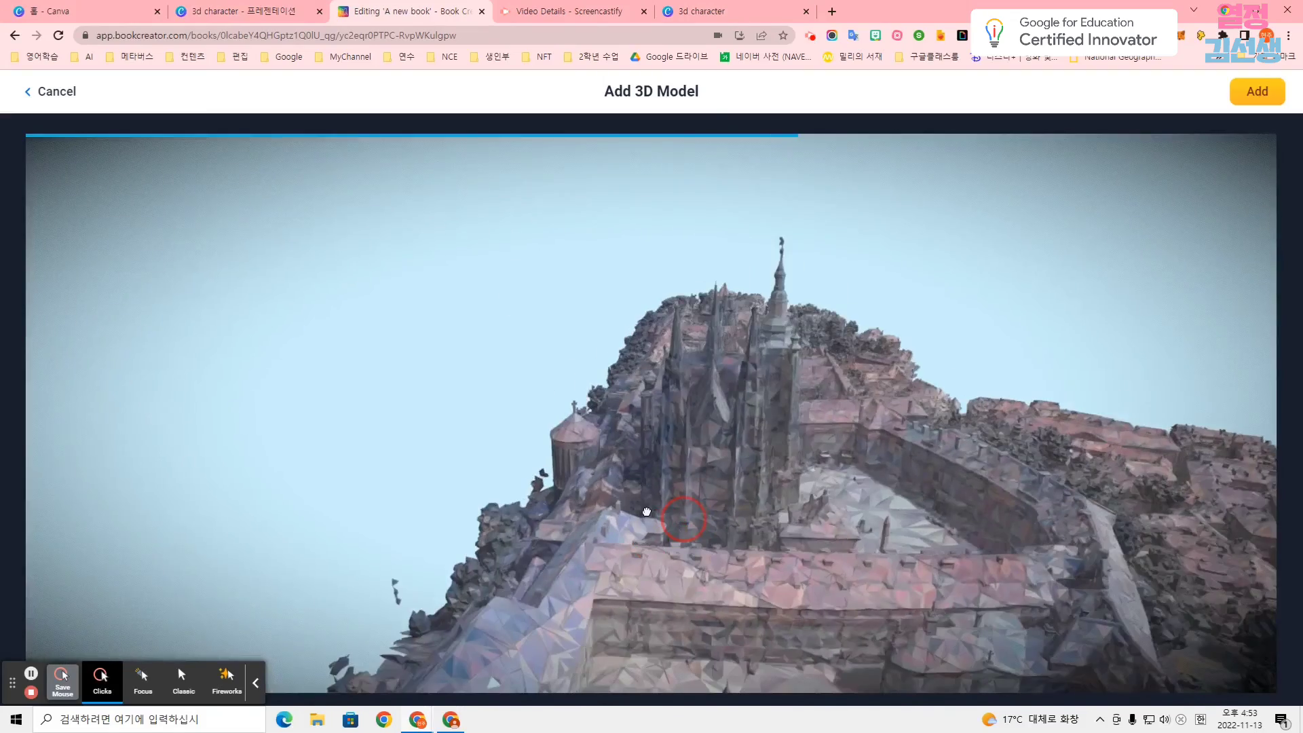
left_click_drag(831, 500, 693, 517)
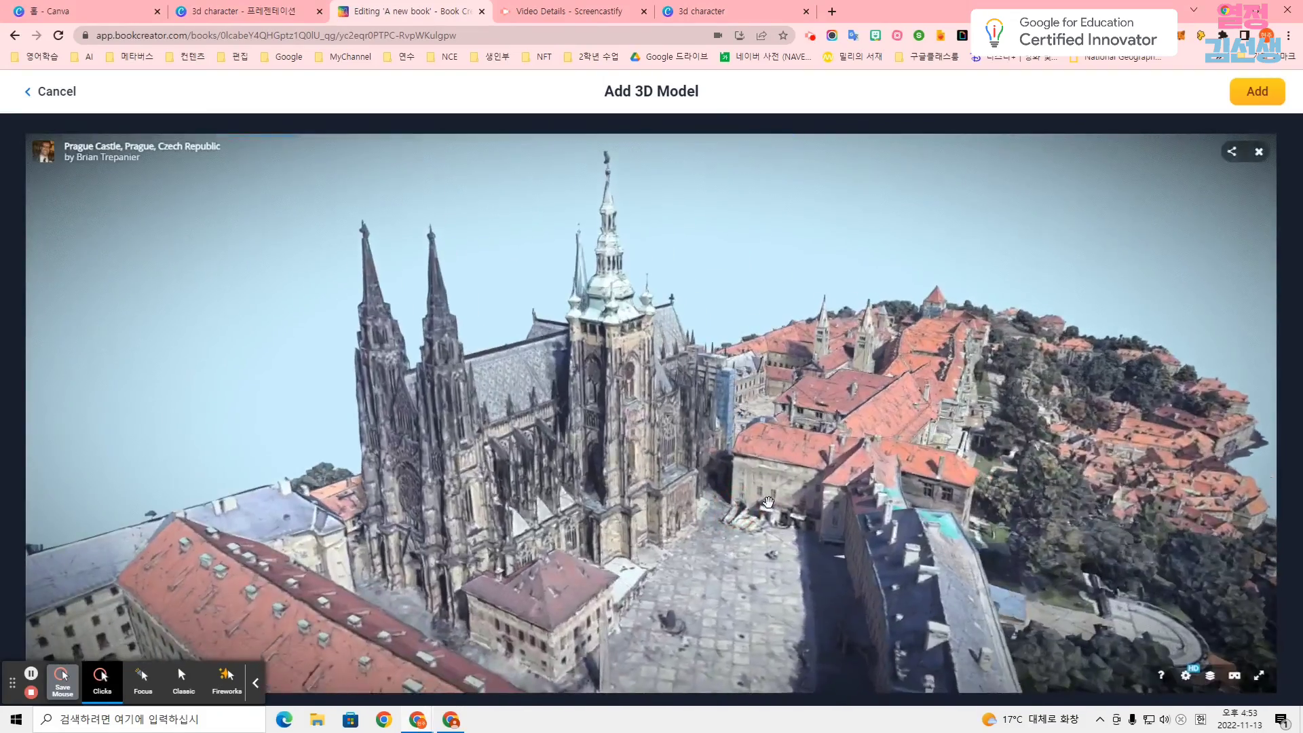
scroll(812, 588, "up", 3)
left_click_drag(812, 588, 965, 231)
left_click(1257, 91)
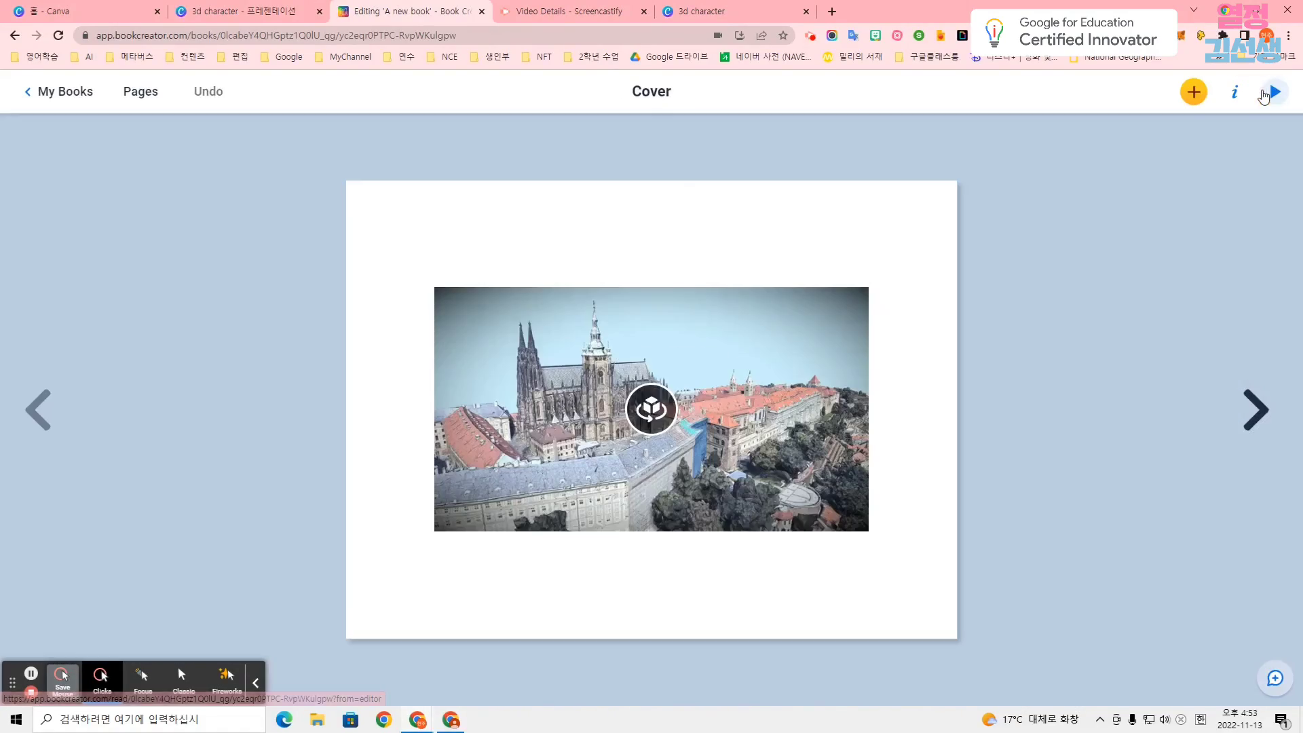
Resize the castle model to about three quarters of the cover's width and position it slightly below the page's centre.
left_click_drag(865, 307, 617, 371)
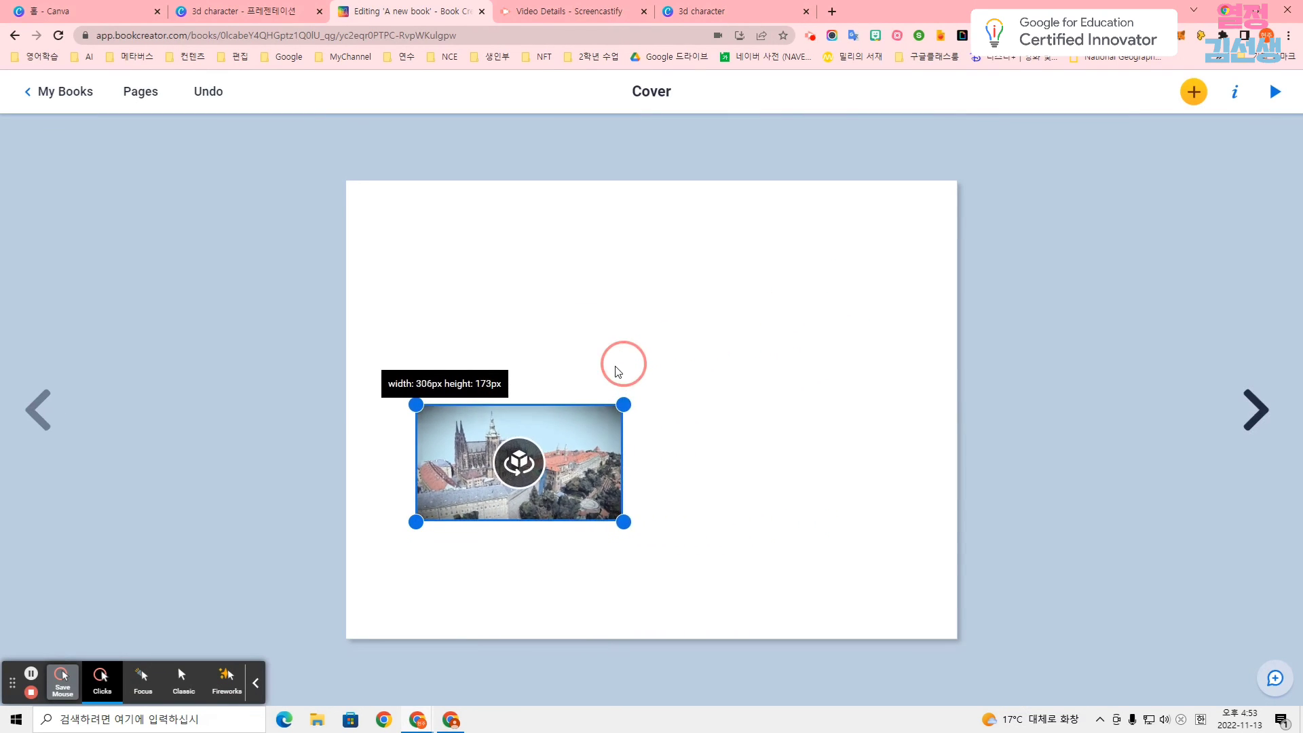
left_click_drag(704, 330, 775, 309)
left_click_drag(751, 377, 778, 381)
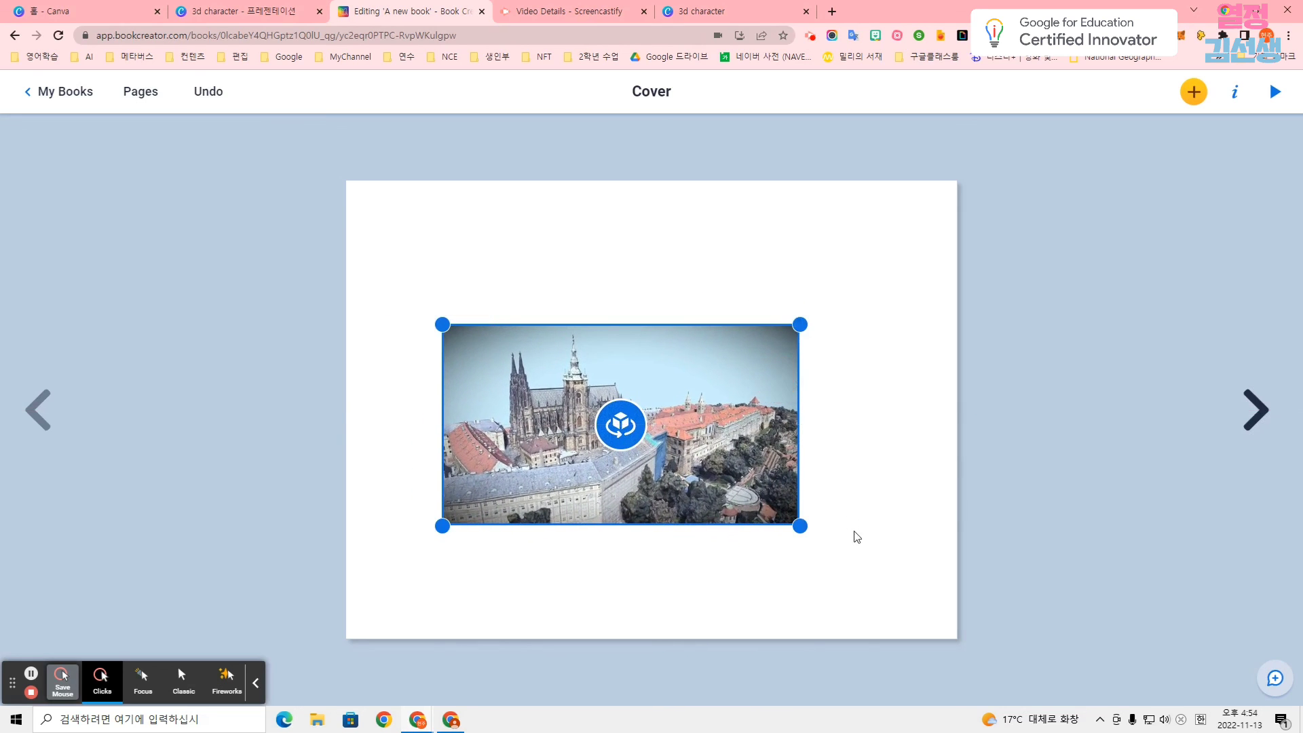
left_click_drag(800, 527, 890, 580)
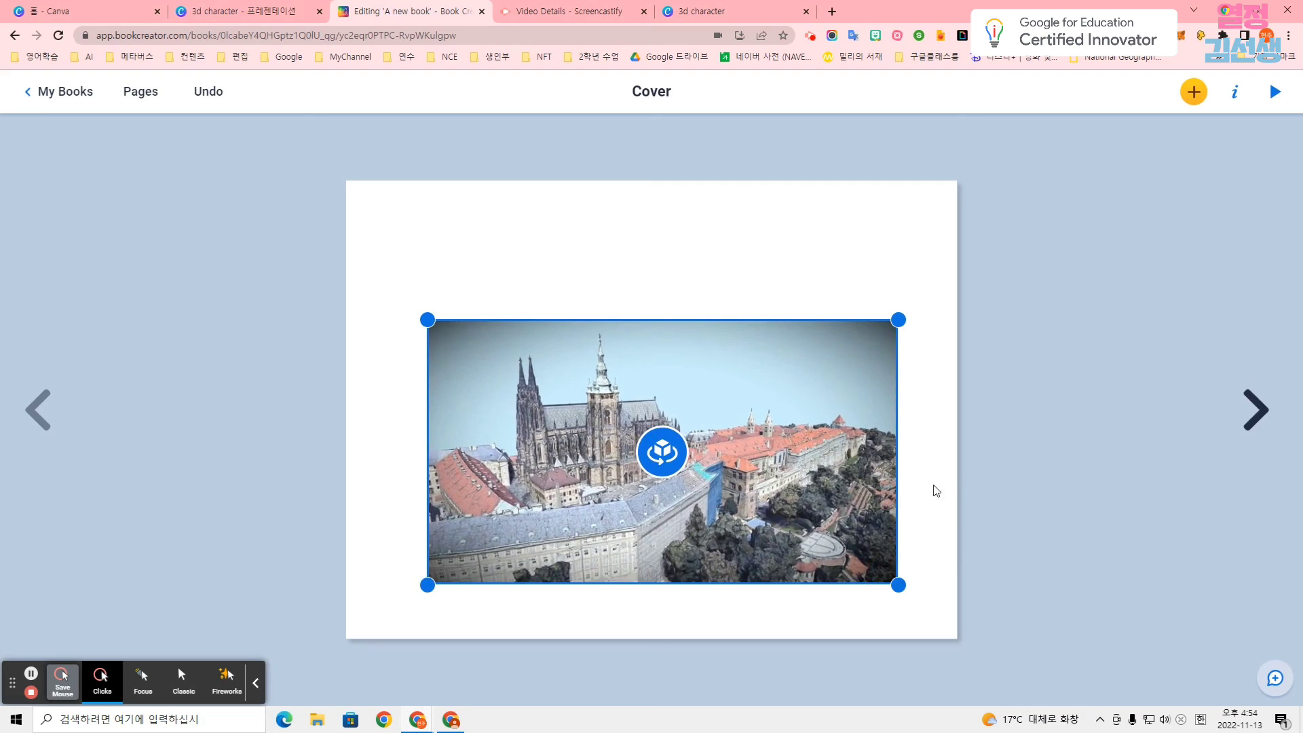
mouse_move(874, 537)
left_mouse_down()
mouse_move(861, 533)
mouse_move(880, 531)
left_mouse_up()
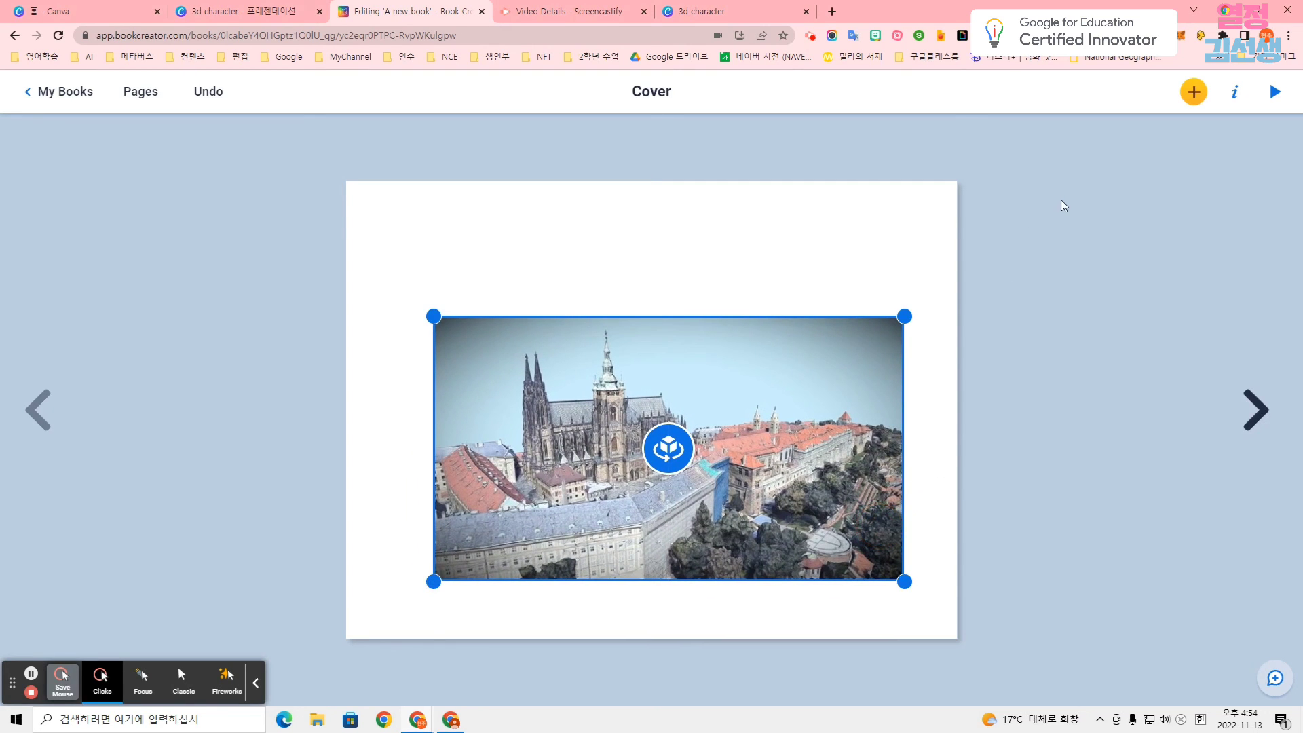